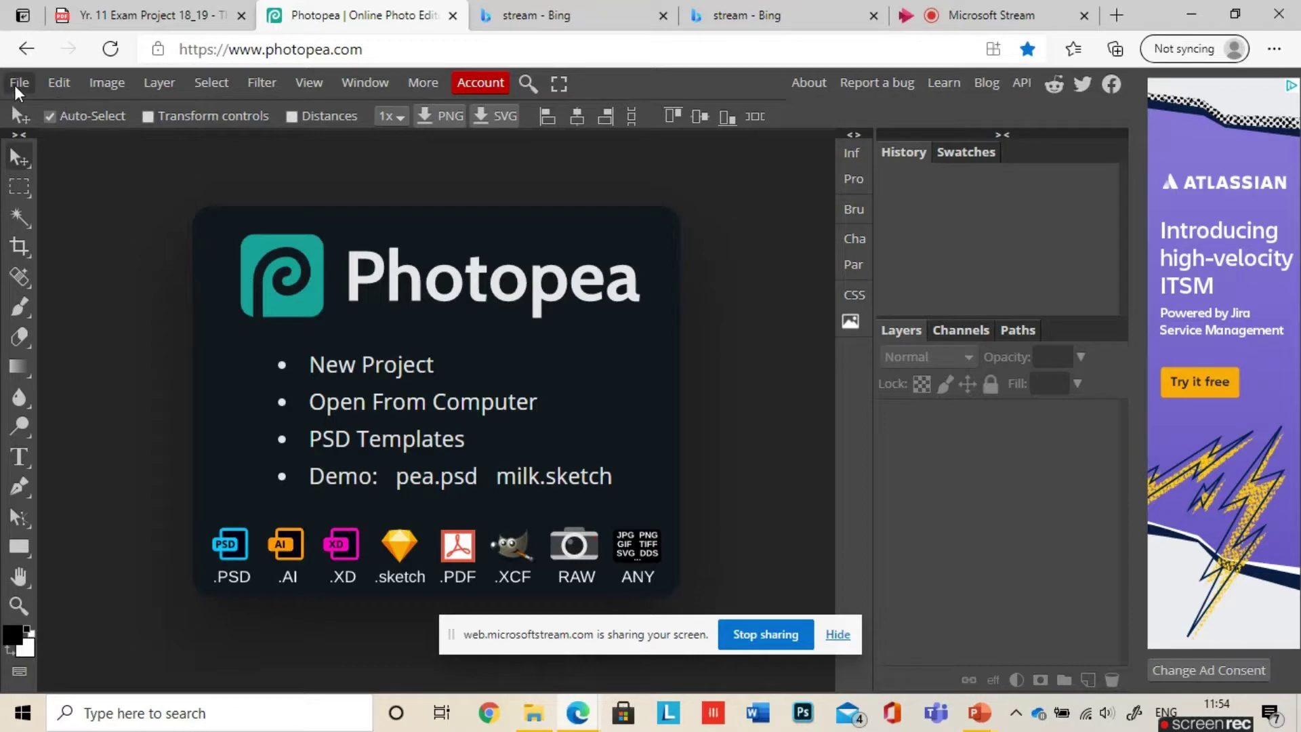
Open the File menu to begin a new project
click(16, 88)
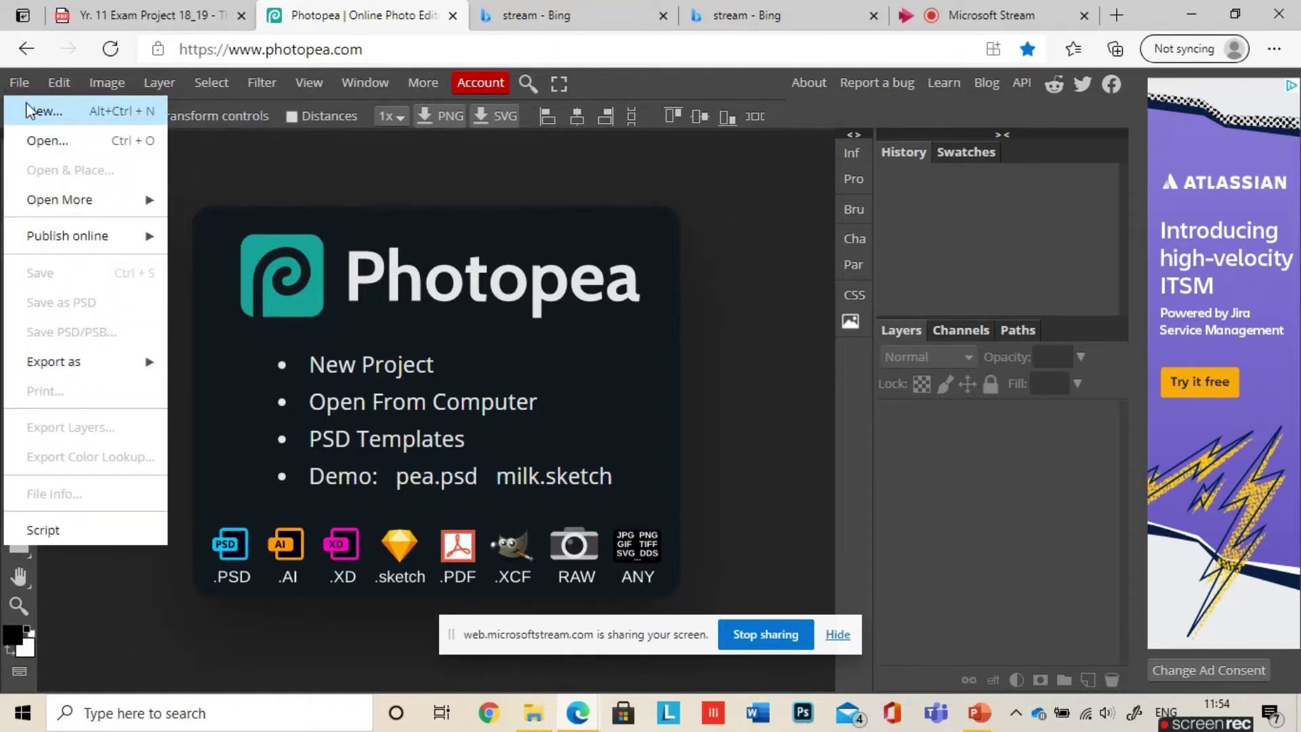
Create a new blank A4 print-preset document at 300 DPI
click(30, 110)
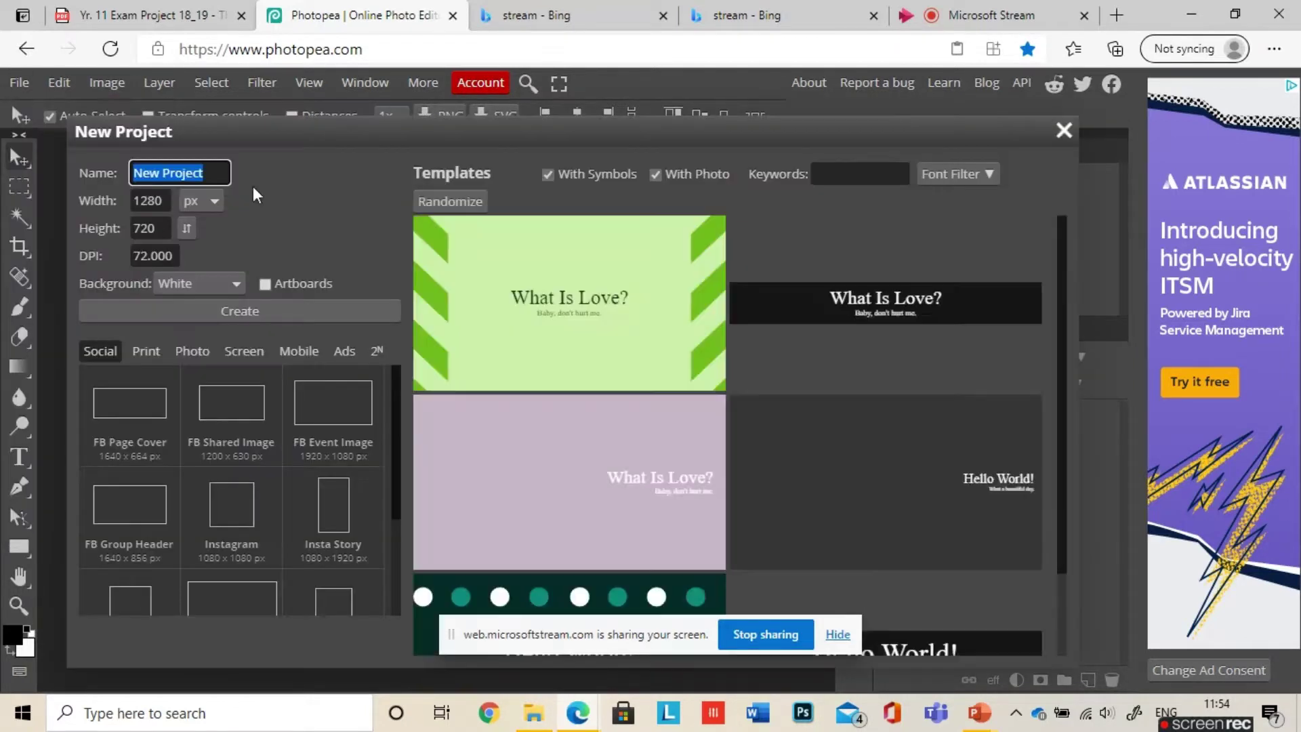
click(160, 351)
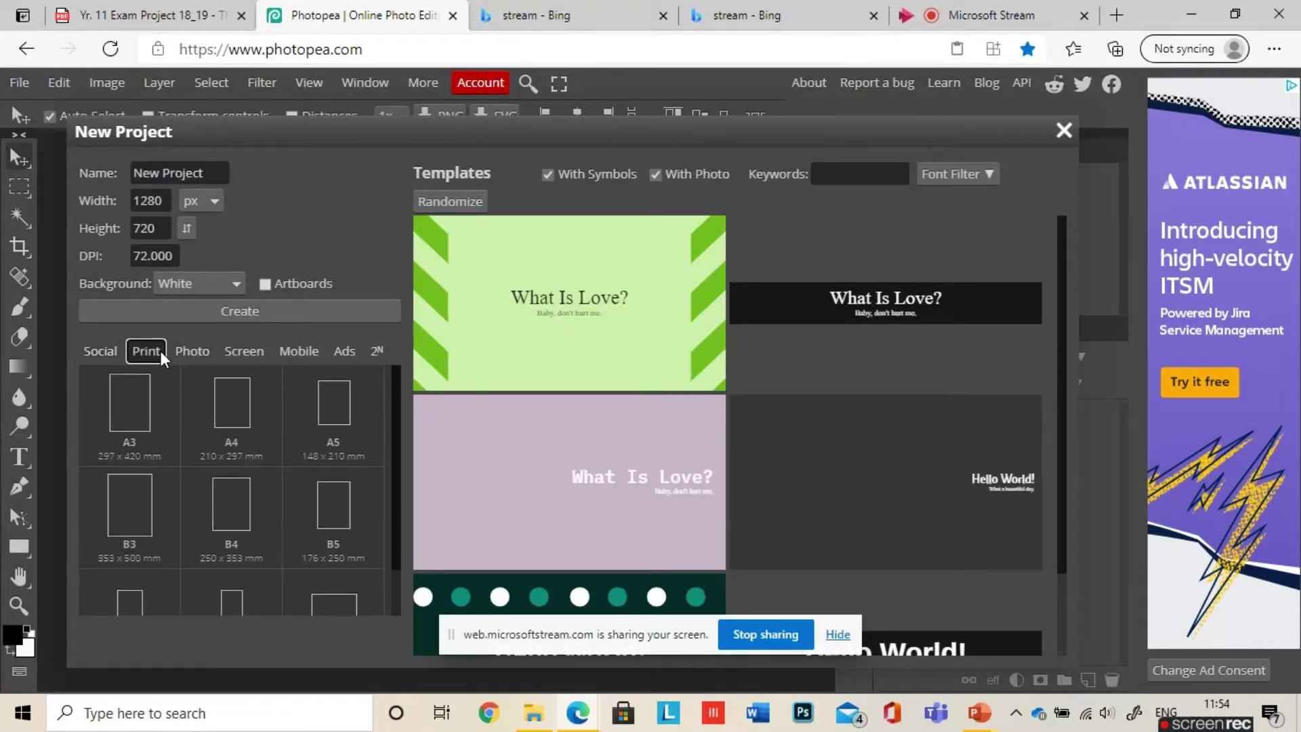
click(232, 408)
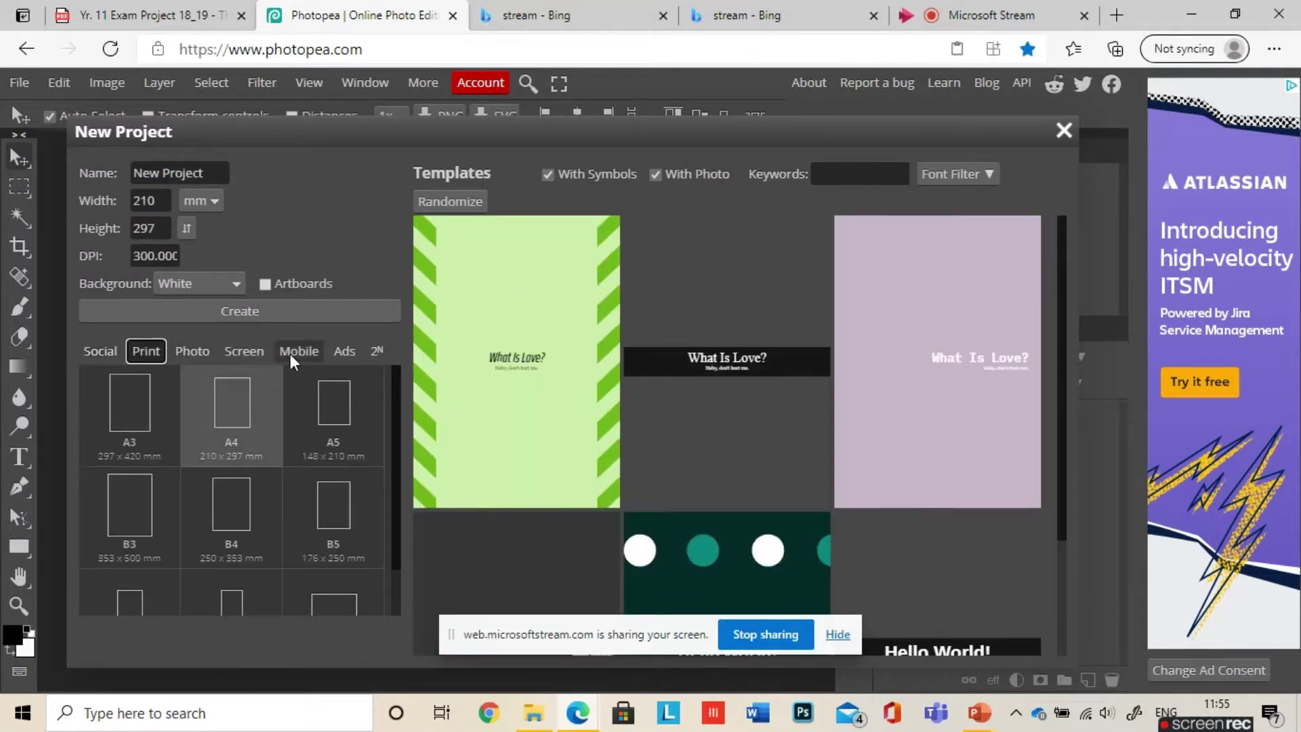
click(332, 319)
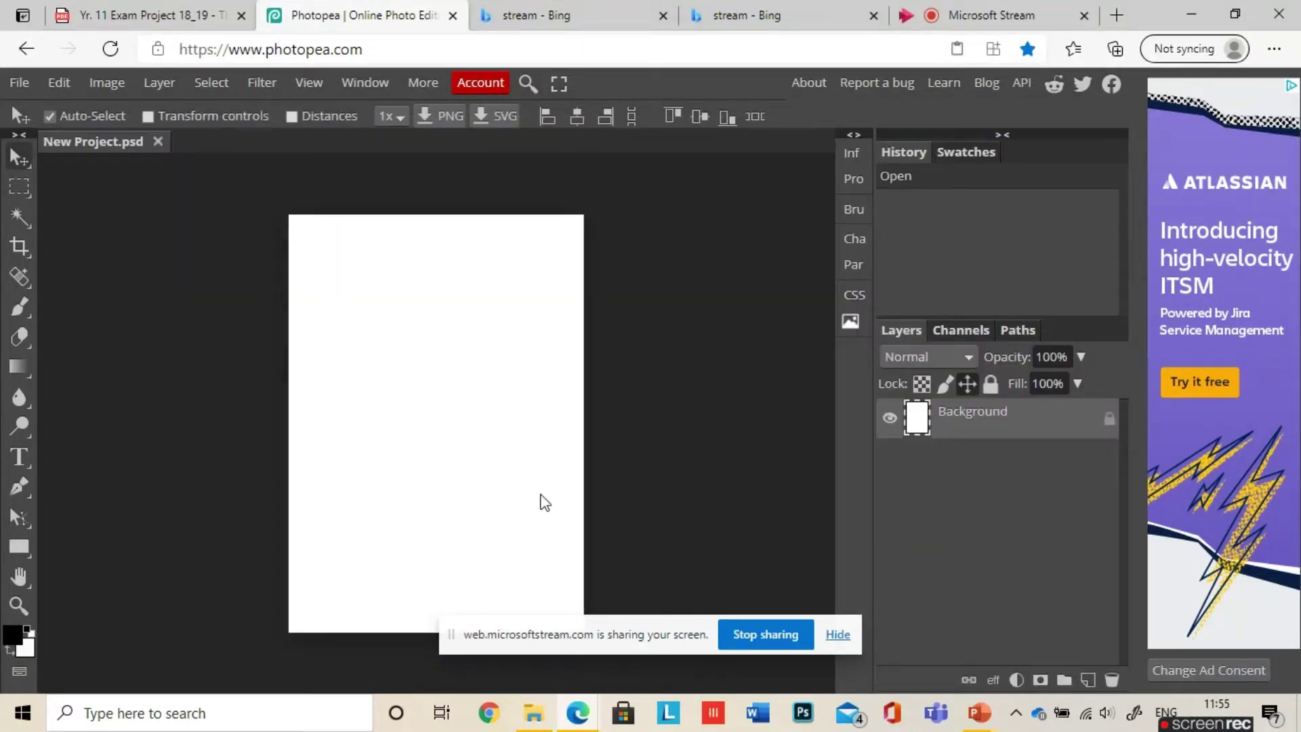
click(838, 634)
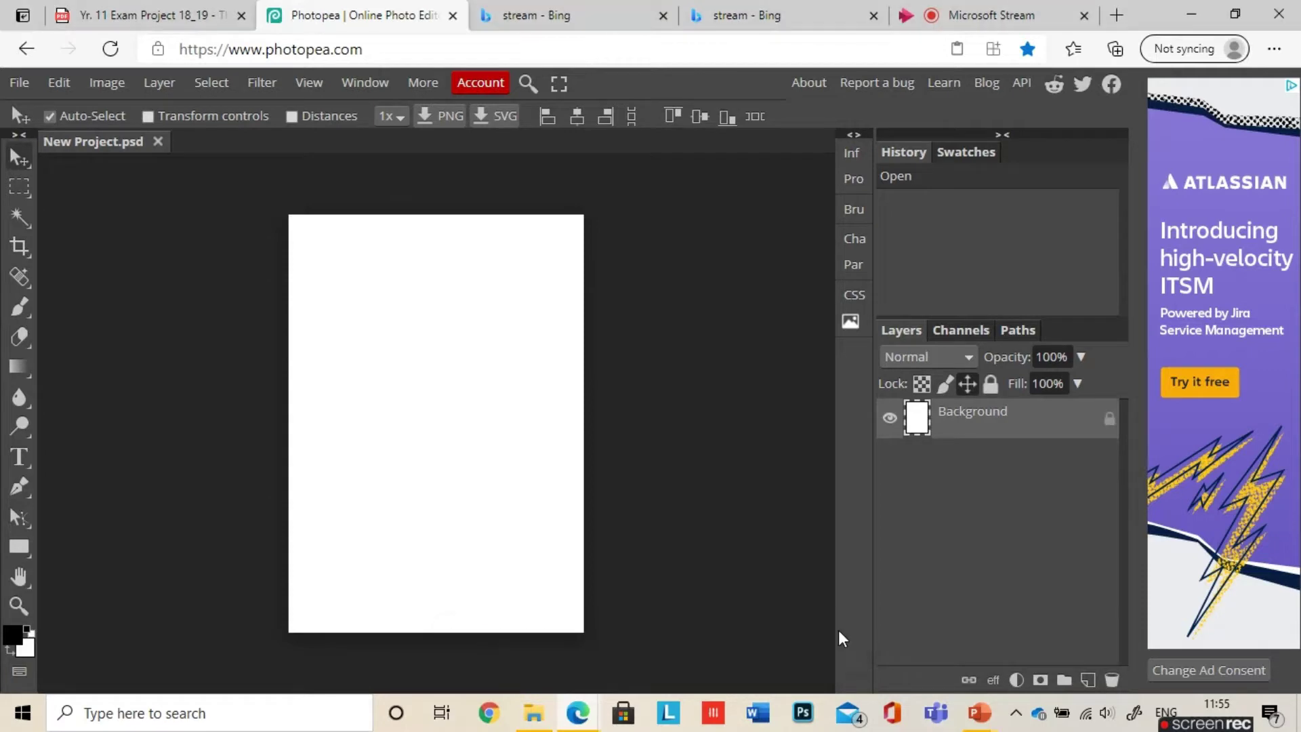
Unlock the Background layer and rotate the canvas 90° clockwise to landscape
click(59, 83)
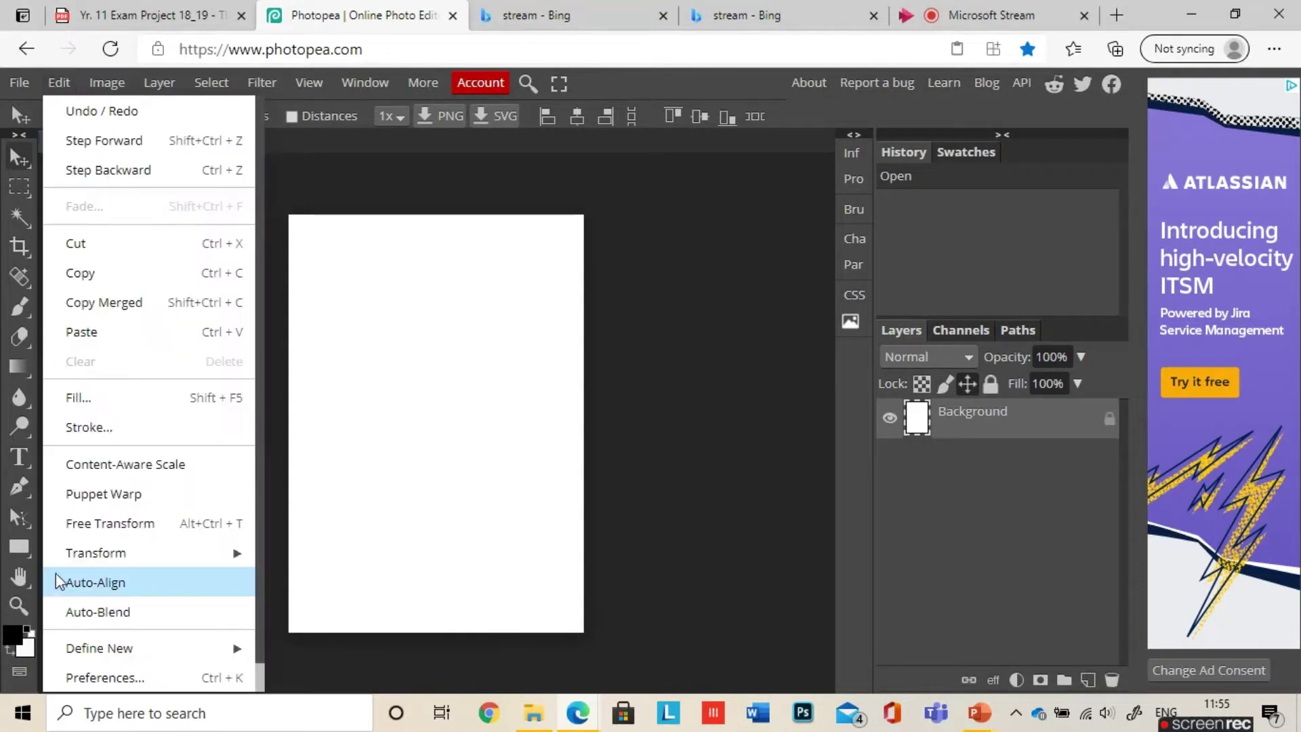
mouse_move(81, 562)
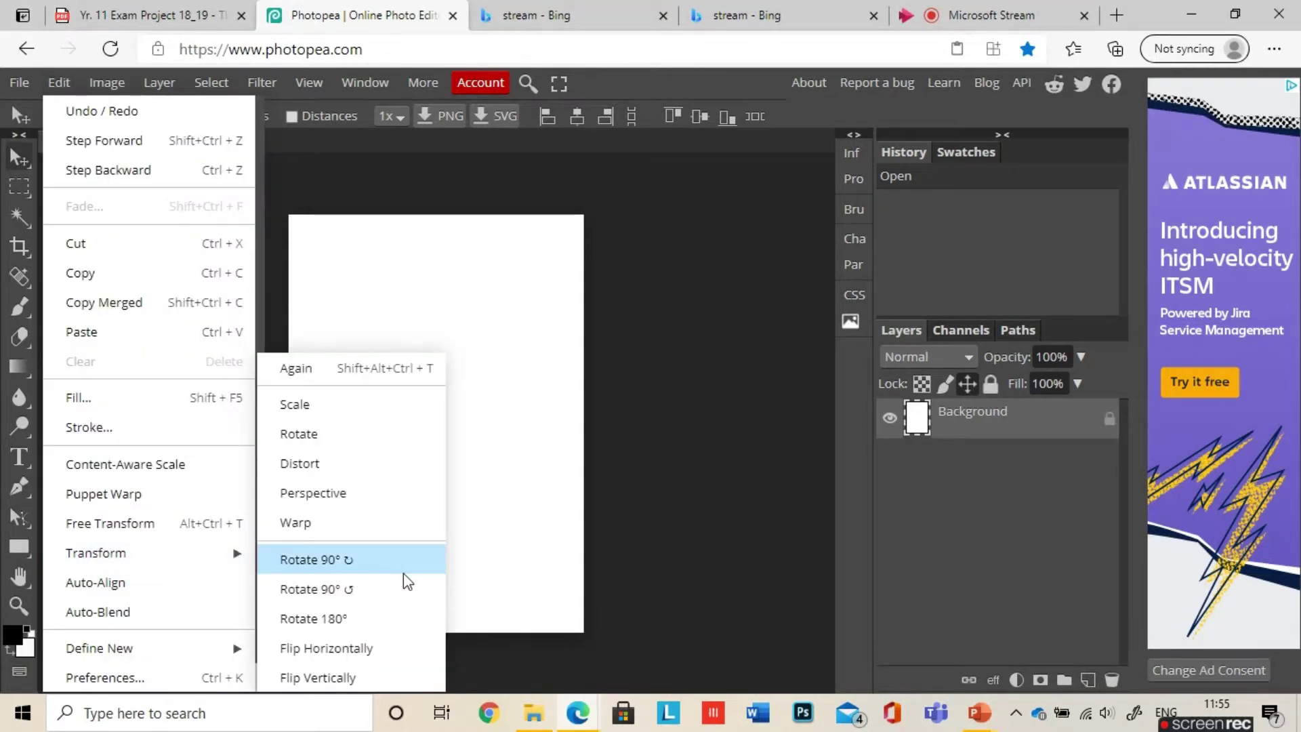
click(403, 574)
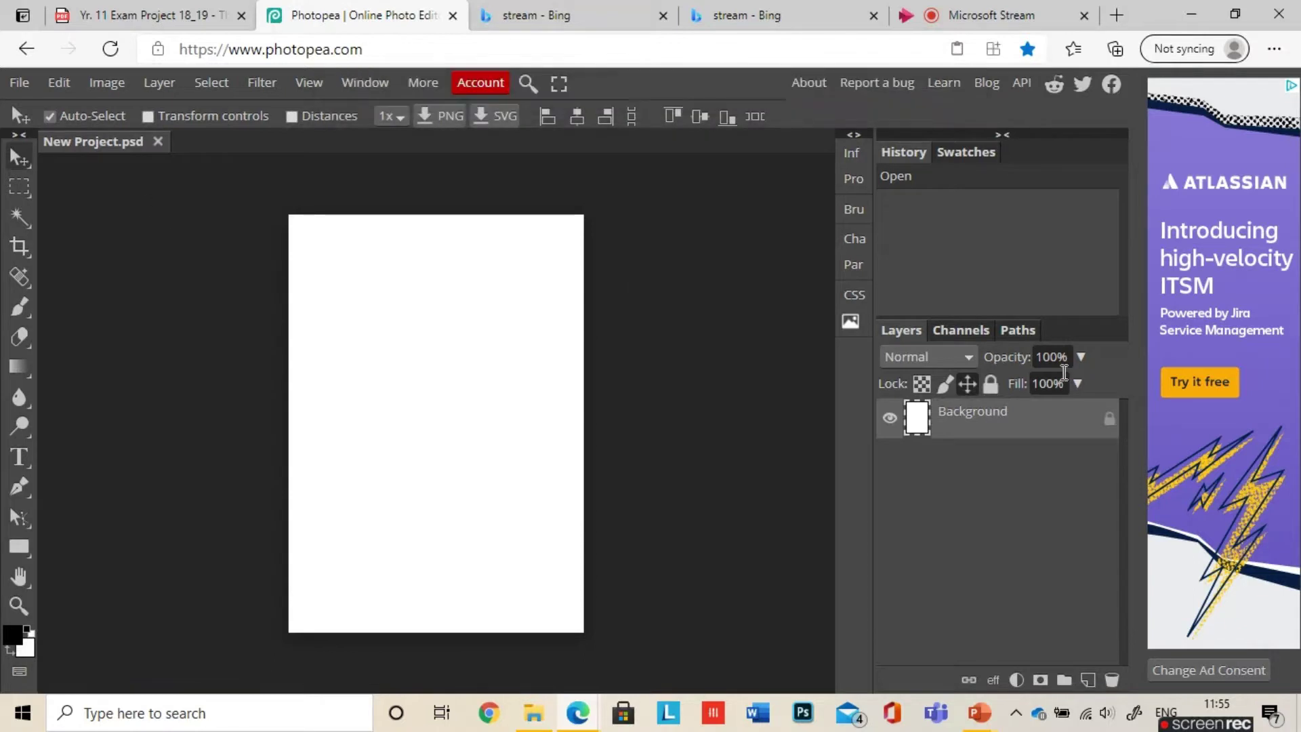
click(1107, 420)
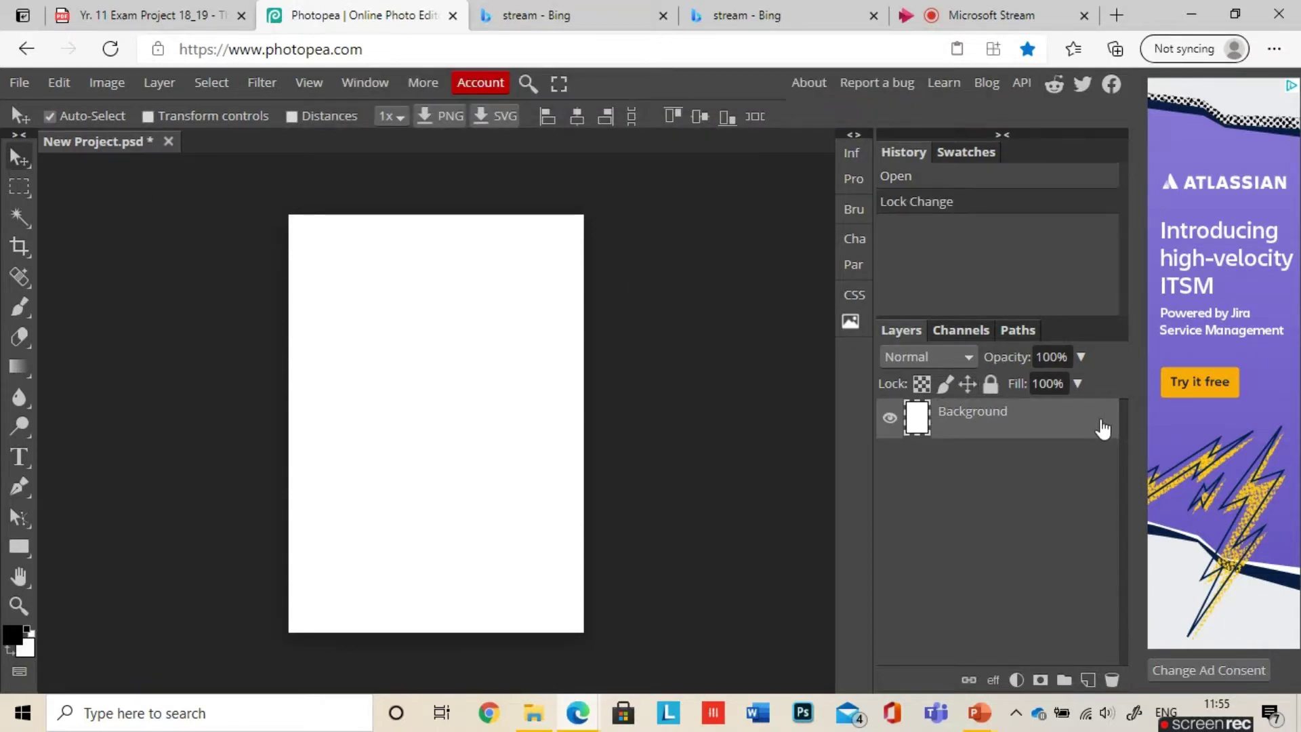
click(58, 82)
click(107, 82)
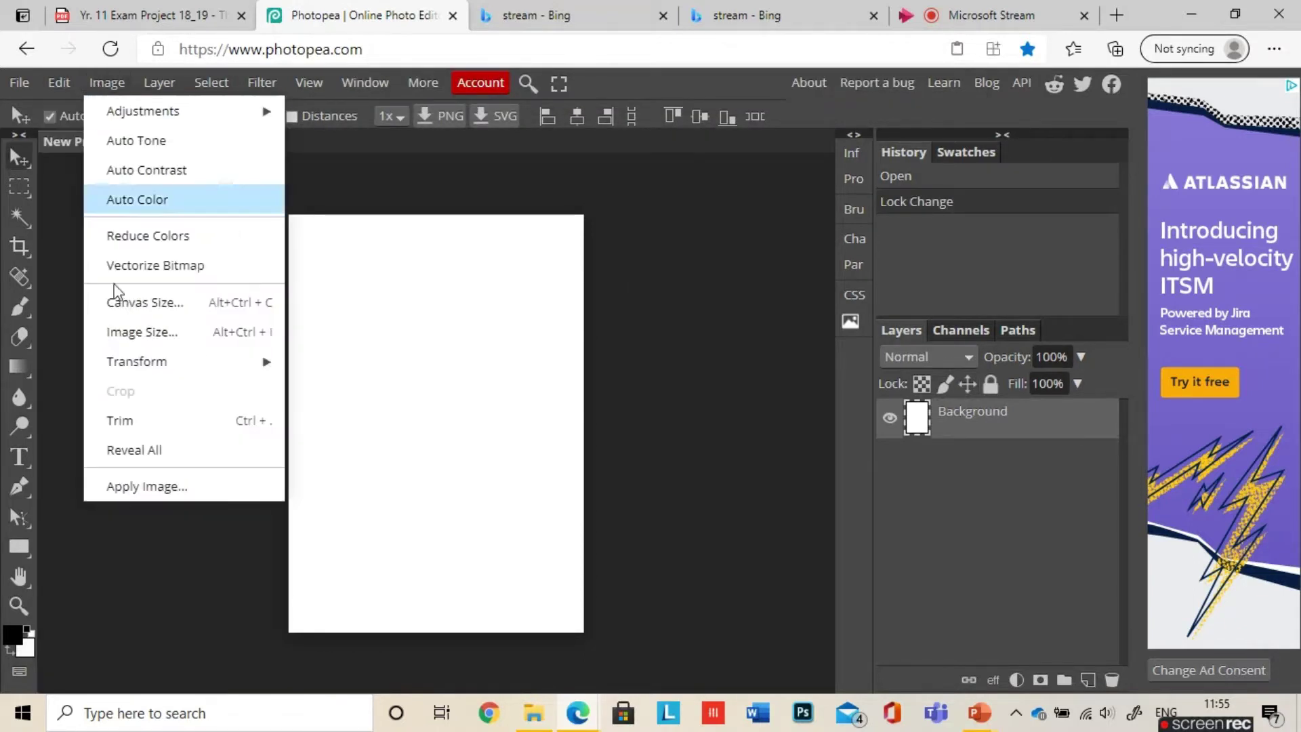
mouse_move(124, 366)
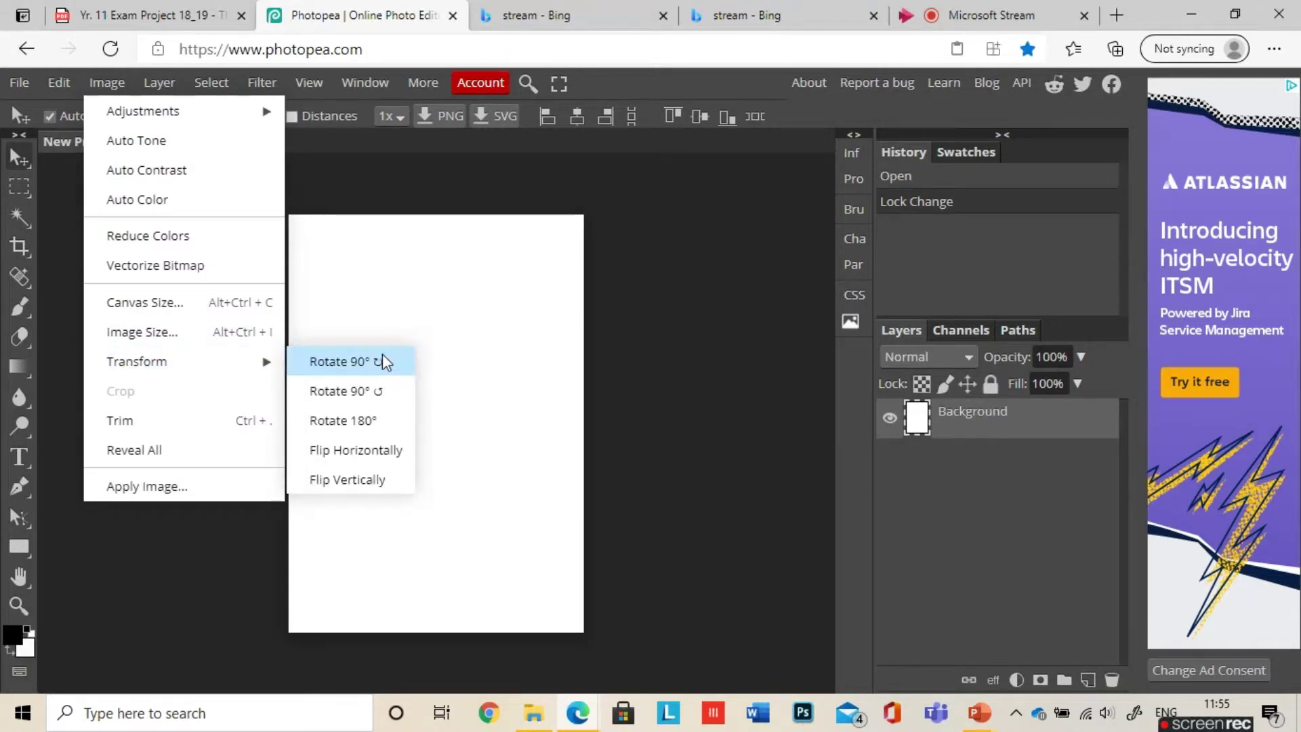
click(384, 361)
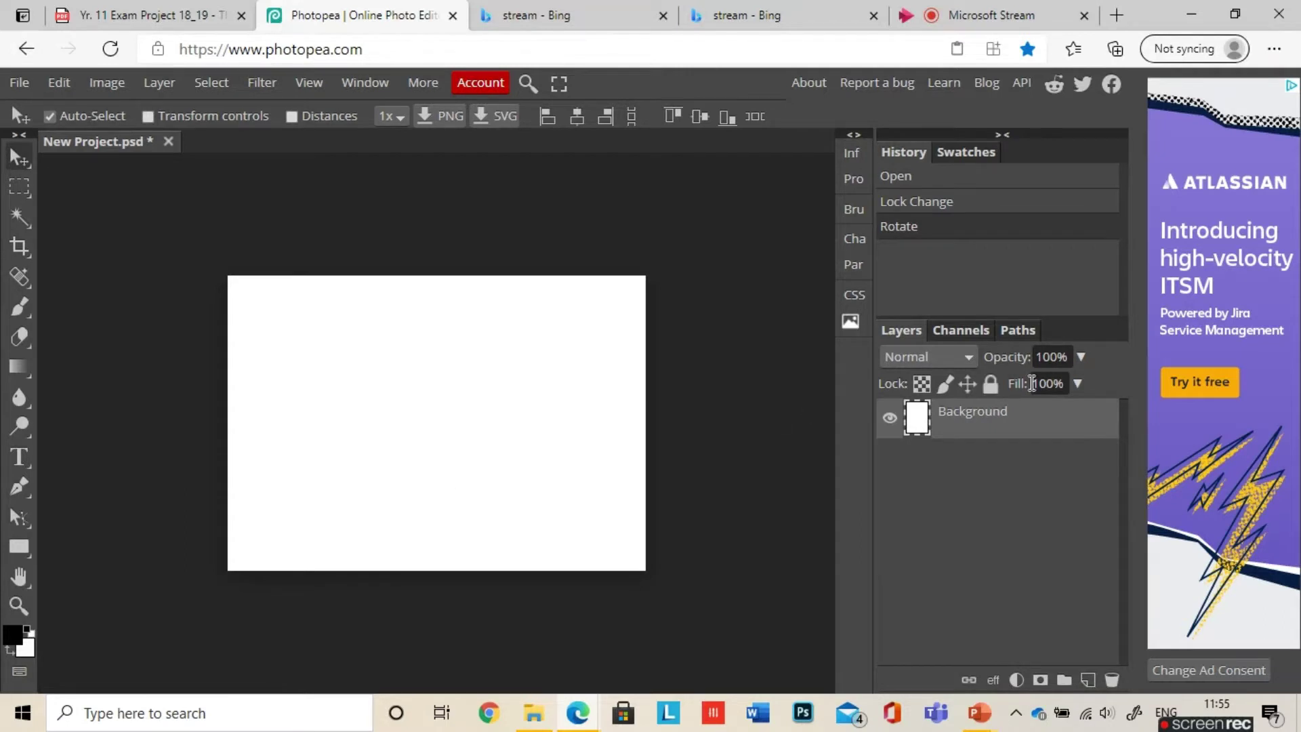
double_click(982, 394)
click(983, 396)
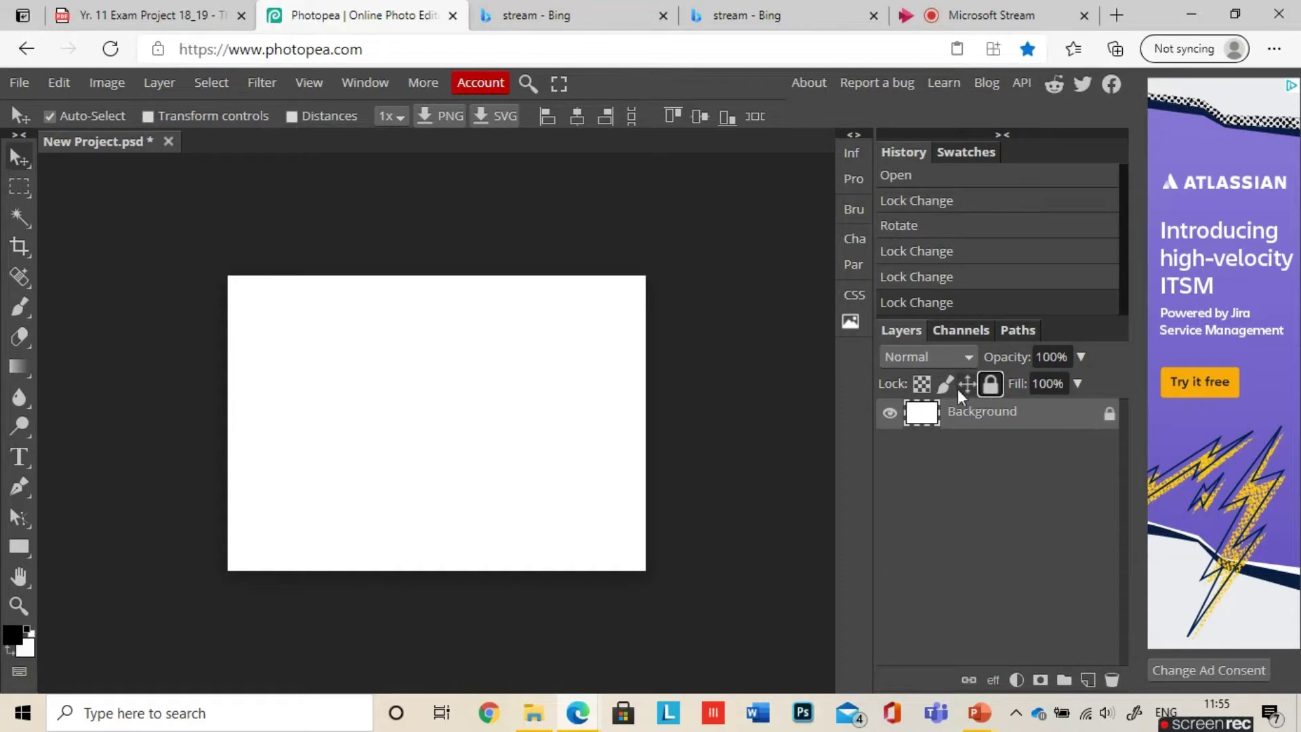
click(1104, 422)
click(797, 395)
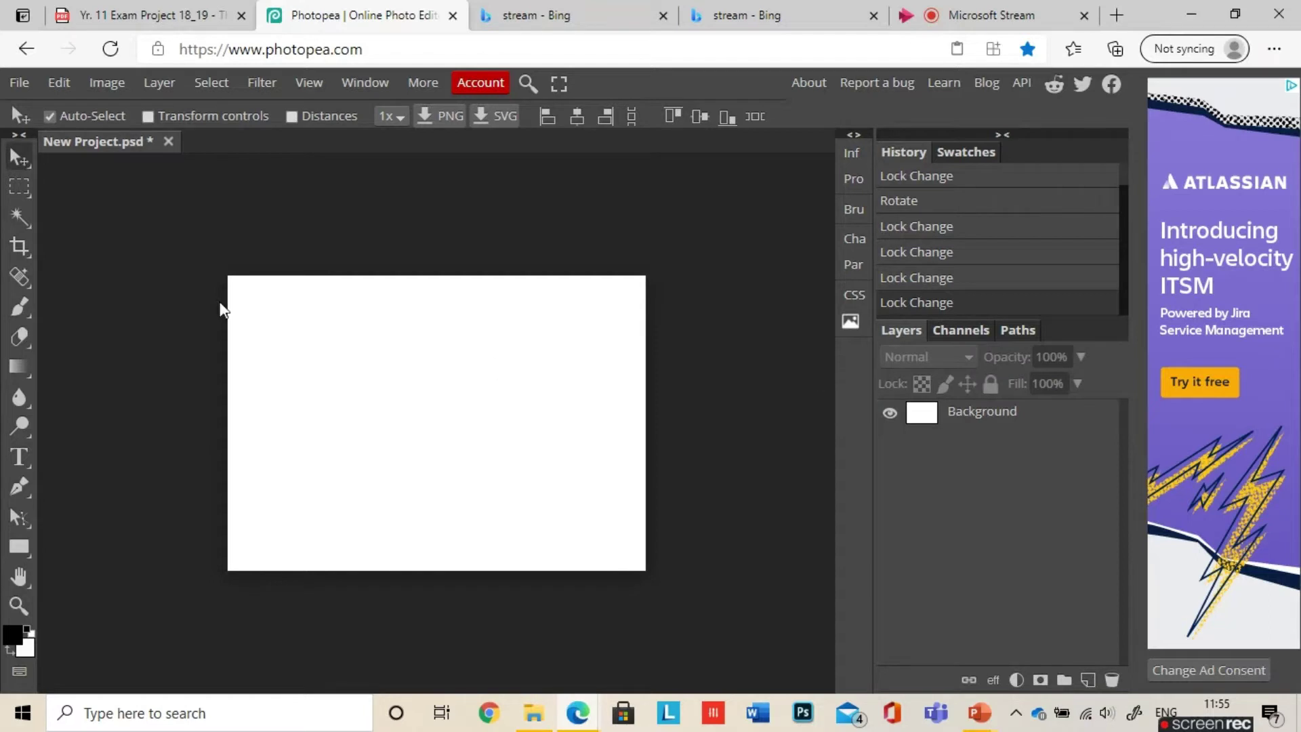
click(24, 309)
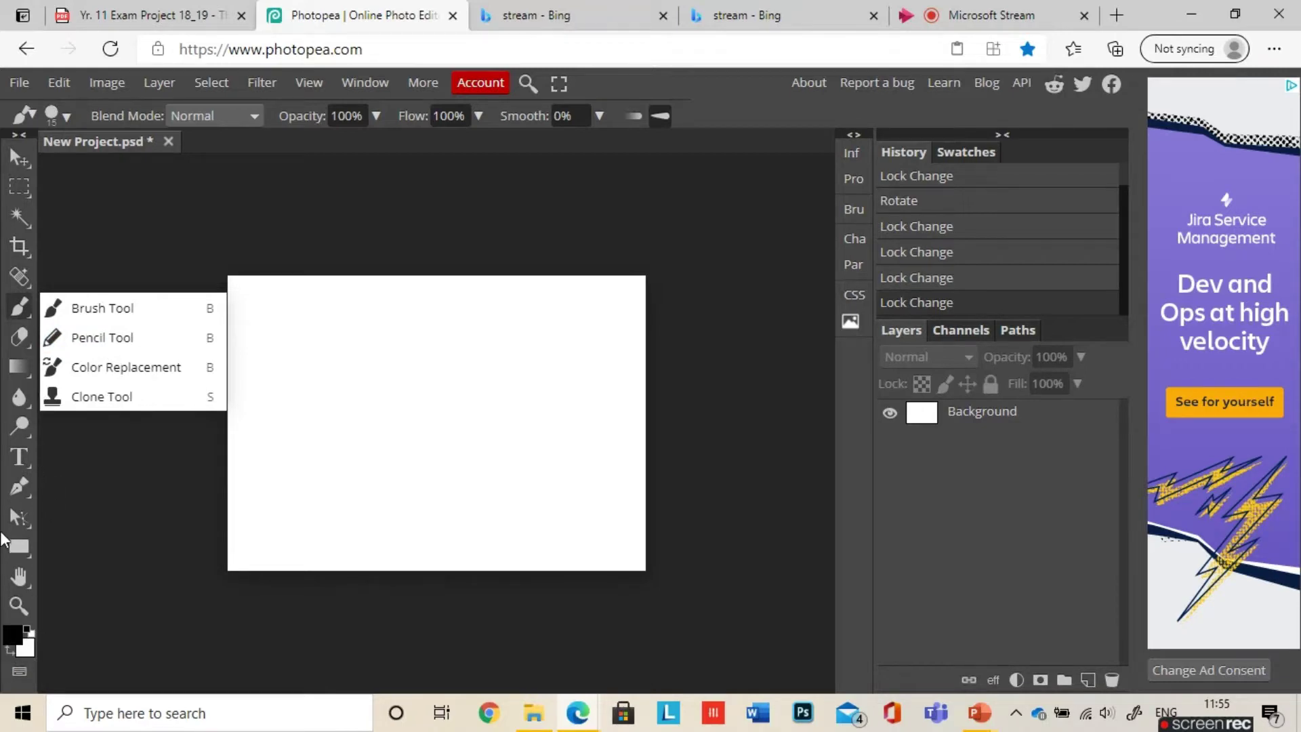
Switch to the Paint Bucket and fill the Background layer with bright teal
click(15, 373)
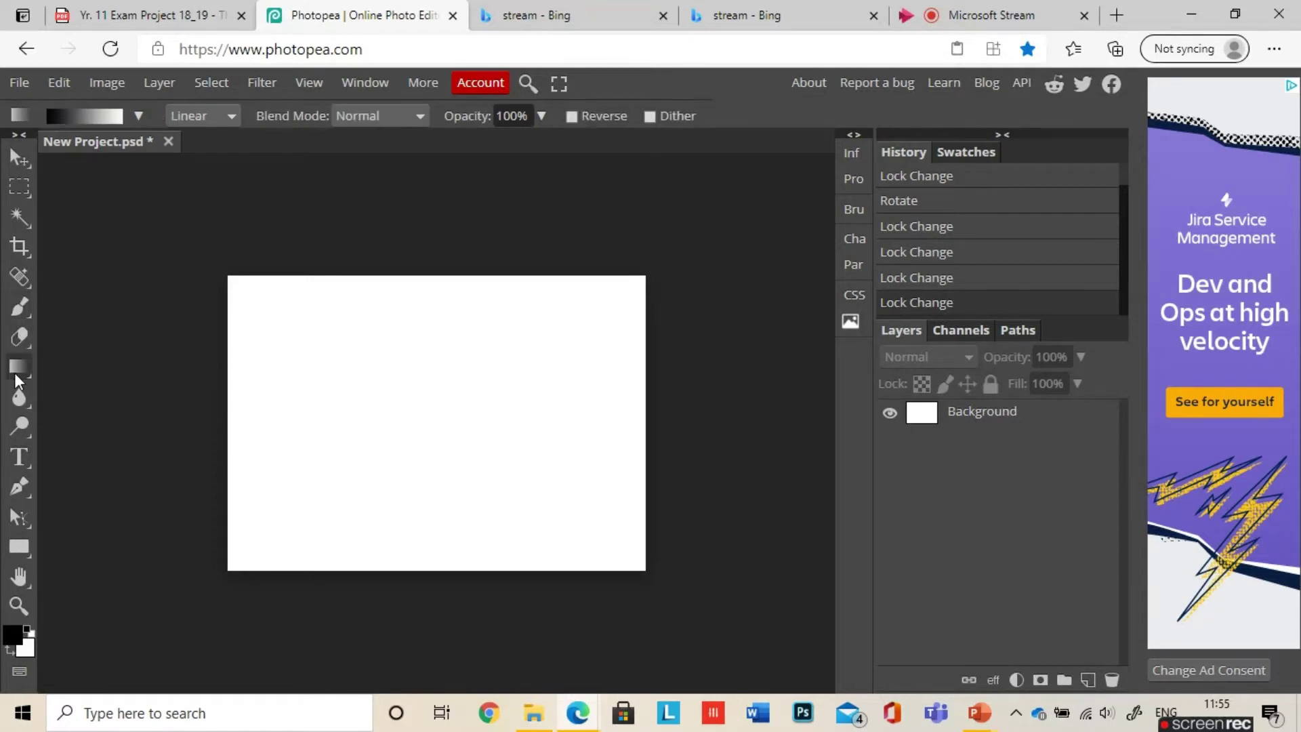
right_click(14, 372)
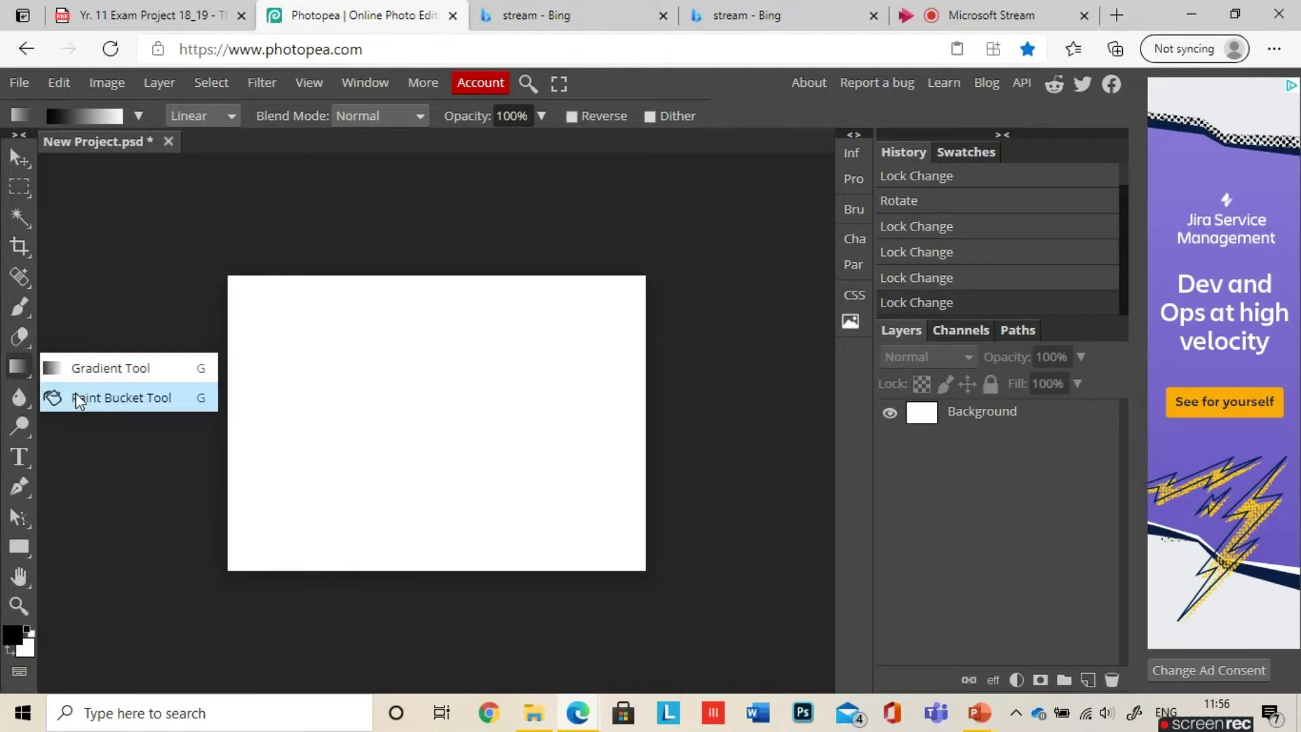
click(75, 393)
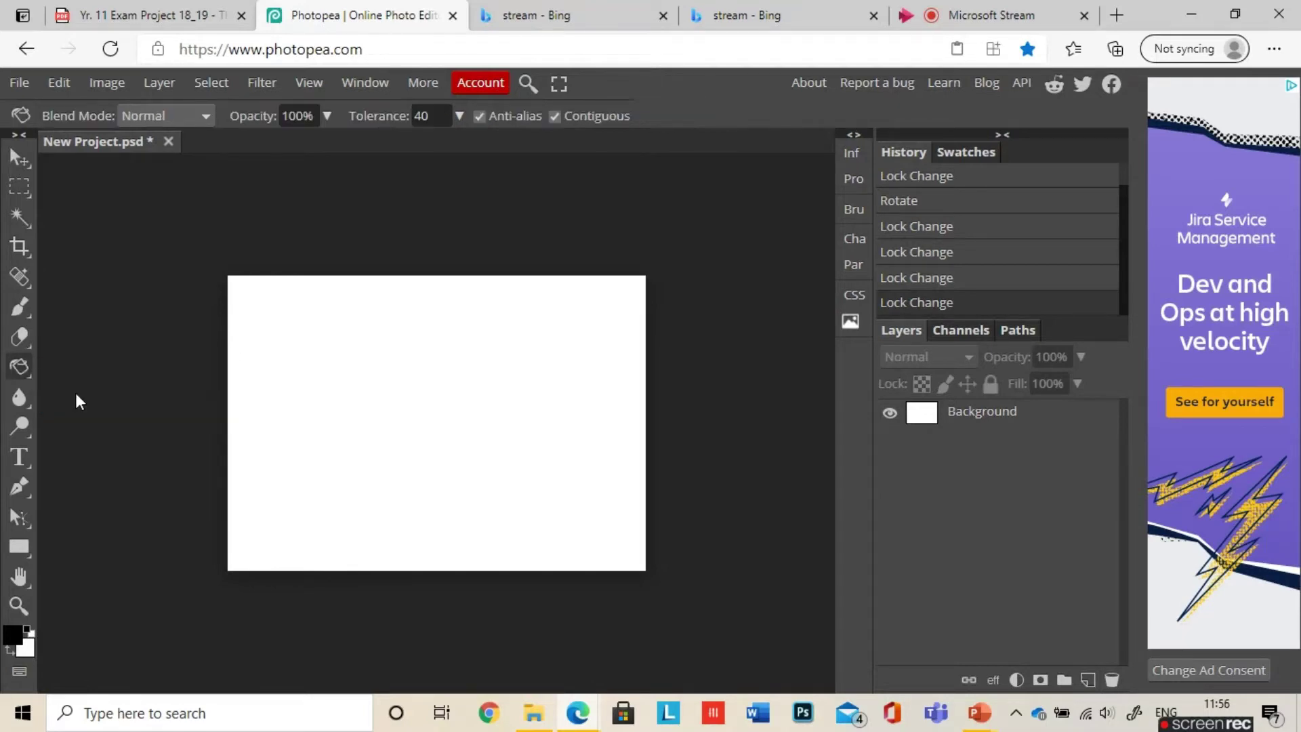
click(12, 635)
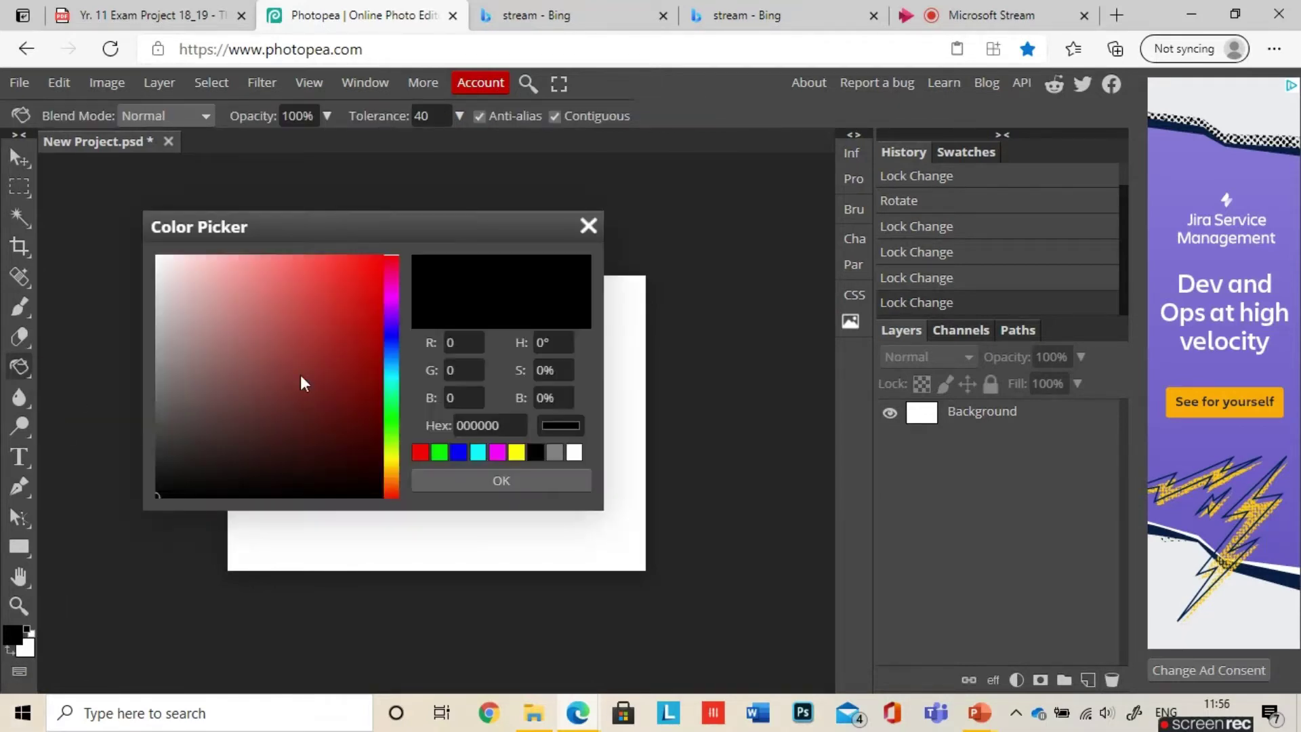
click(397, 380)
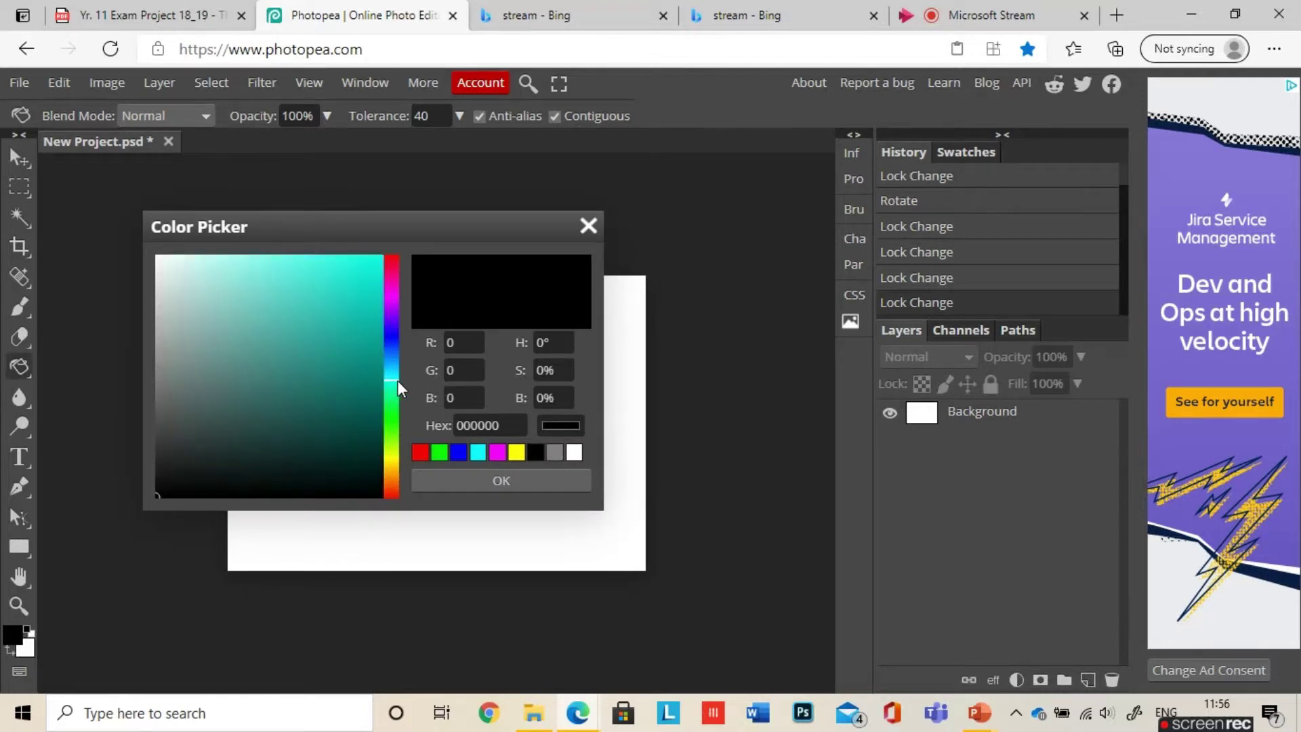
click(351, 284)
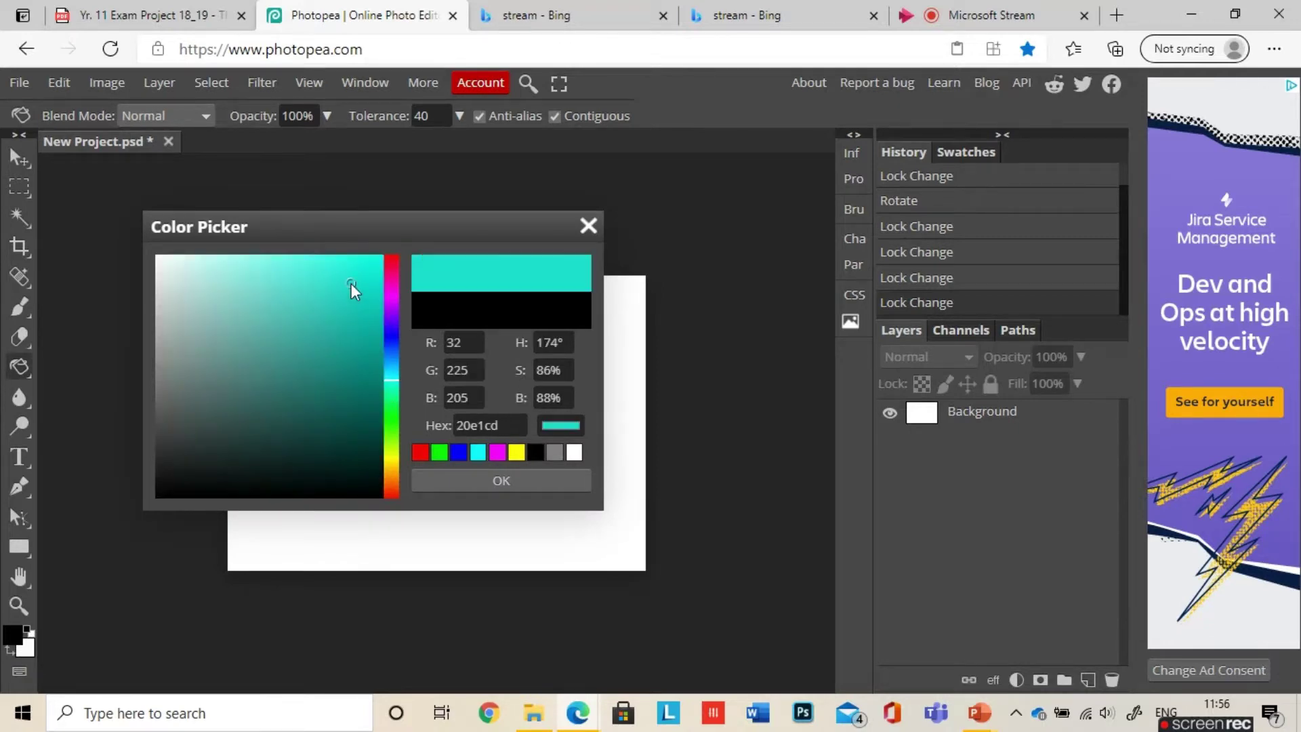
click(501, 480)
click(561, 485)
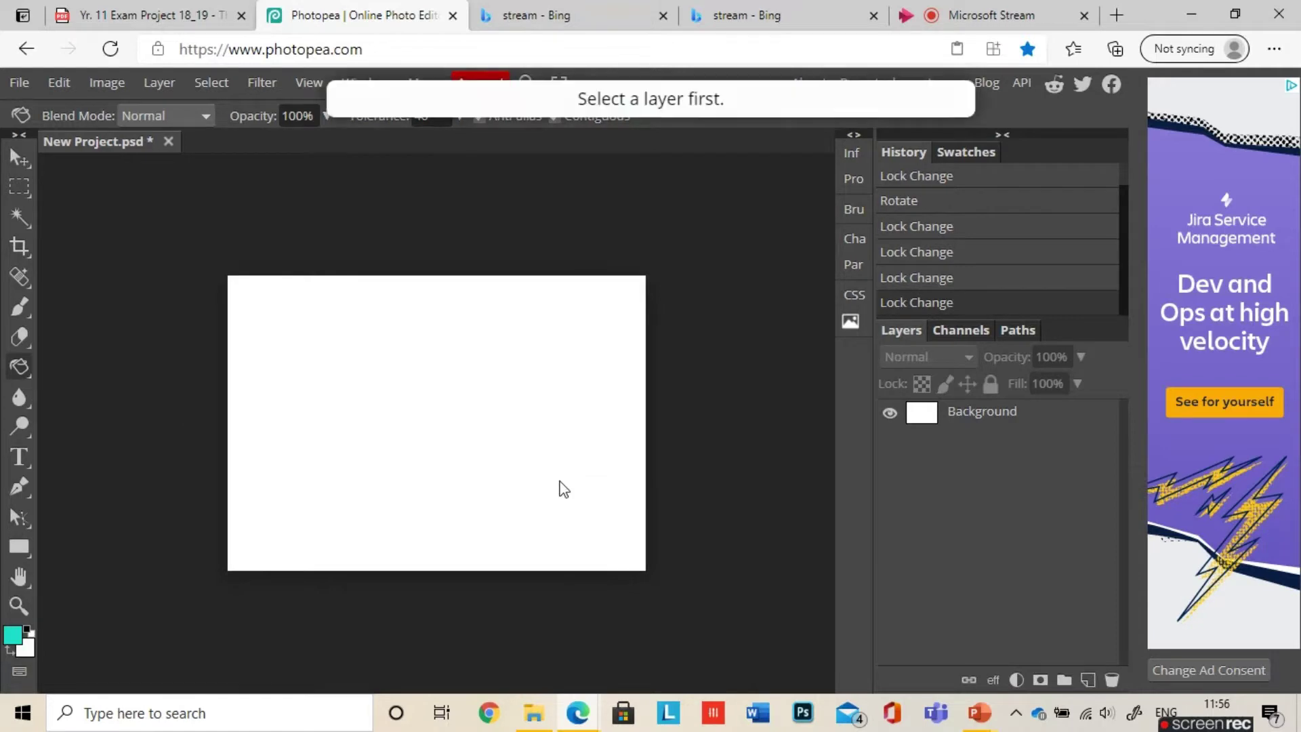
click(1023, 425)
click(582, 442)
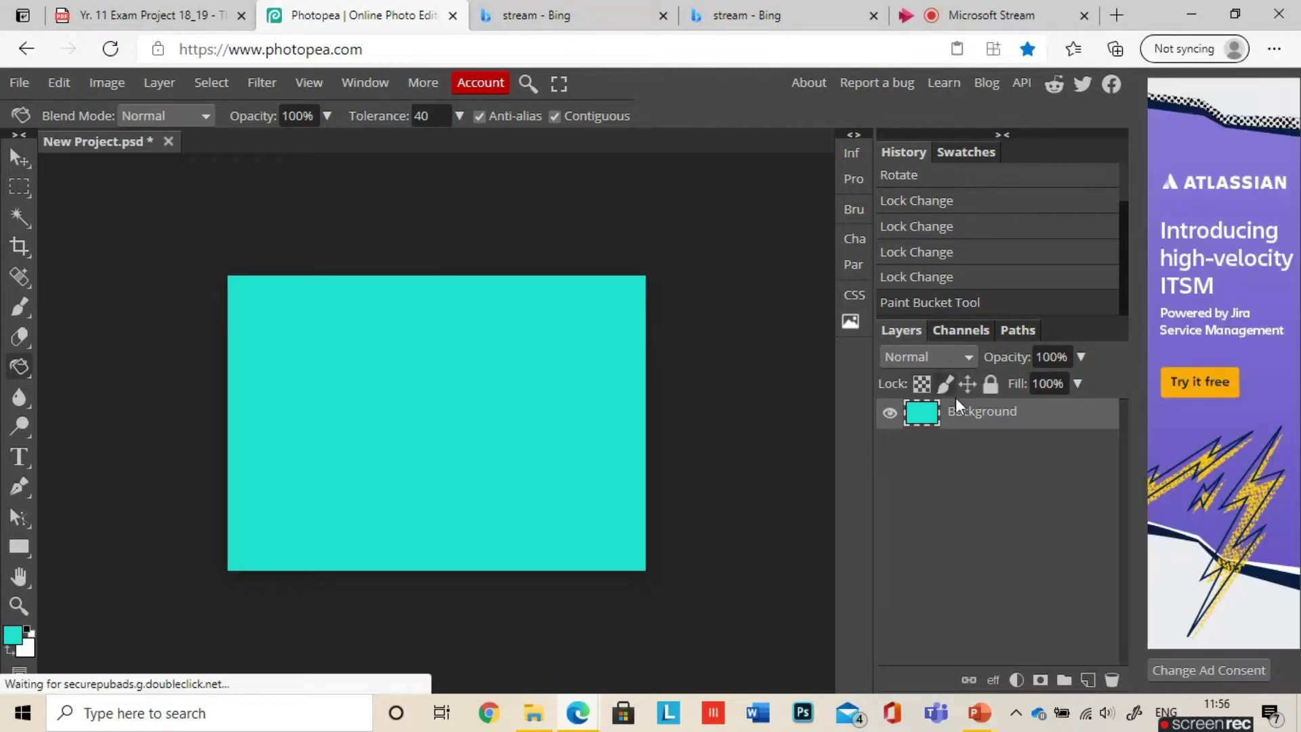
Refill the canvas with a lighter pale aqua, hex 97ebe2
click(13, 634)
click(347, 271)
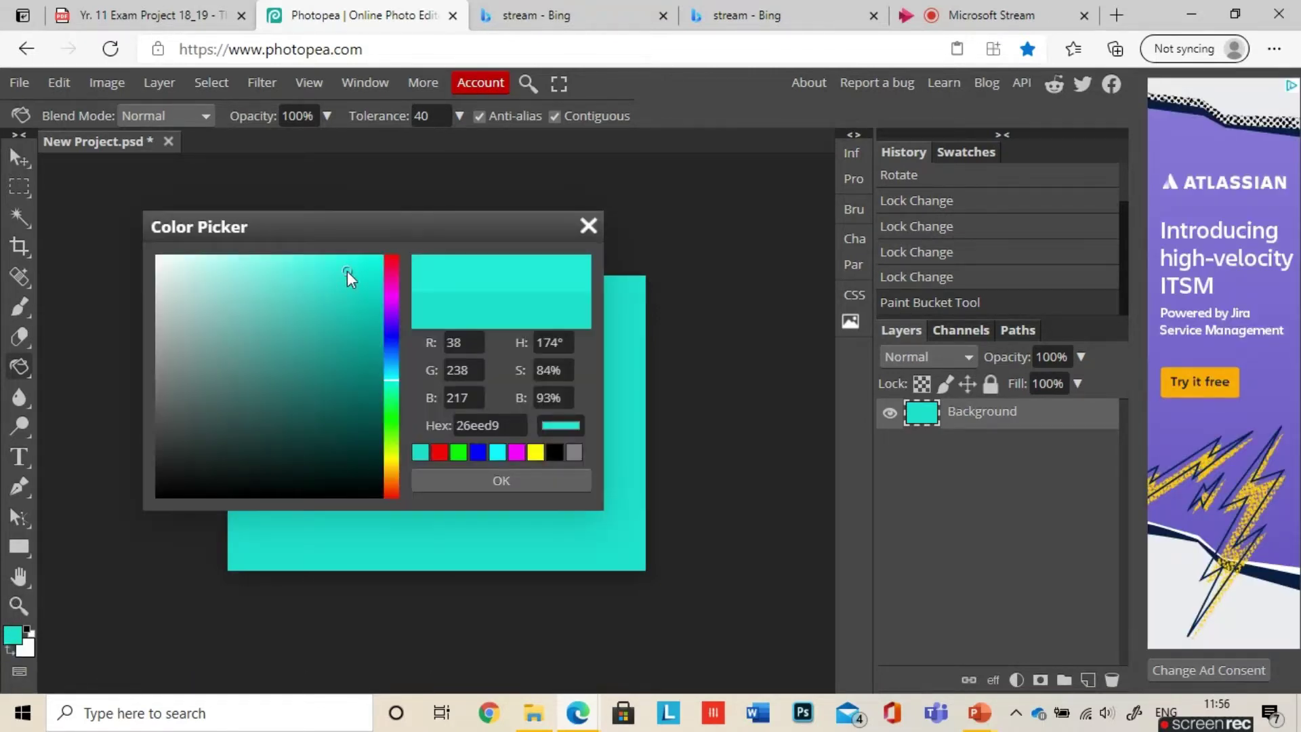
mouse_move(346, 271)
mouse_down()
mouse_move(282, 258)
mouse_move(237, 273)
mouse_up()
click(547, 484)
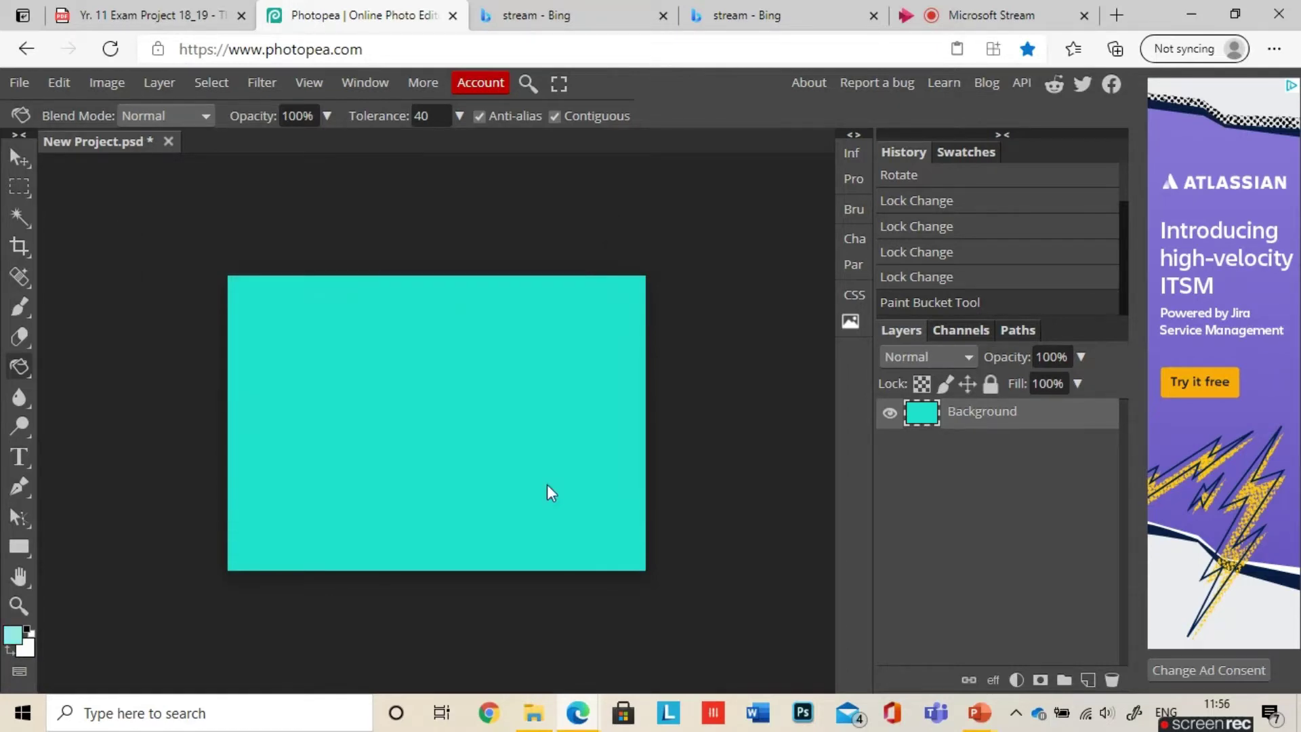
click(547, 485)
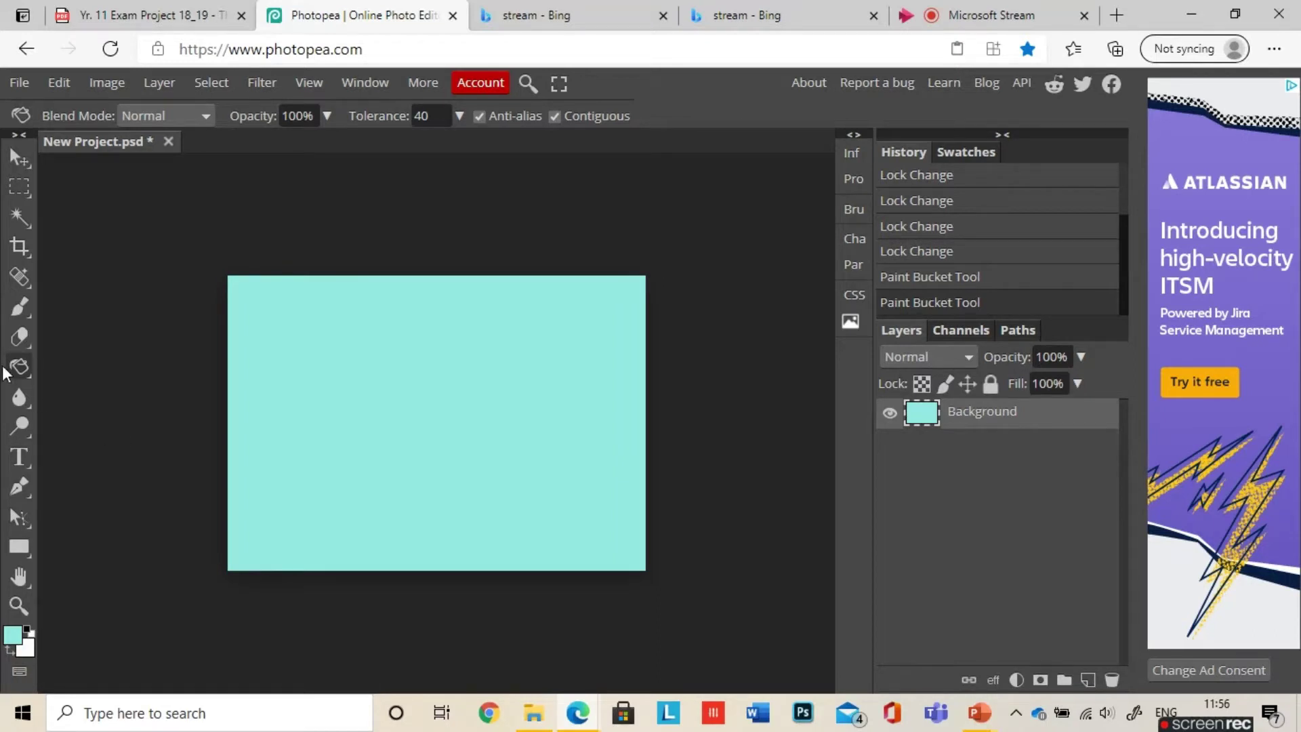
Select the Brush Tool and browse its saved tool presets
click(20, 324)
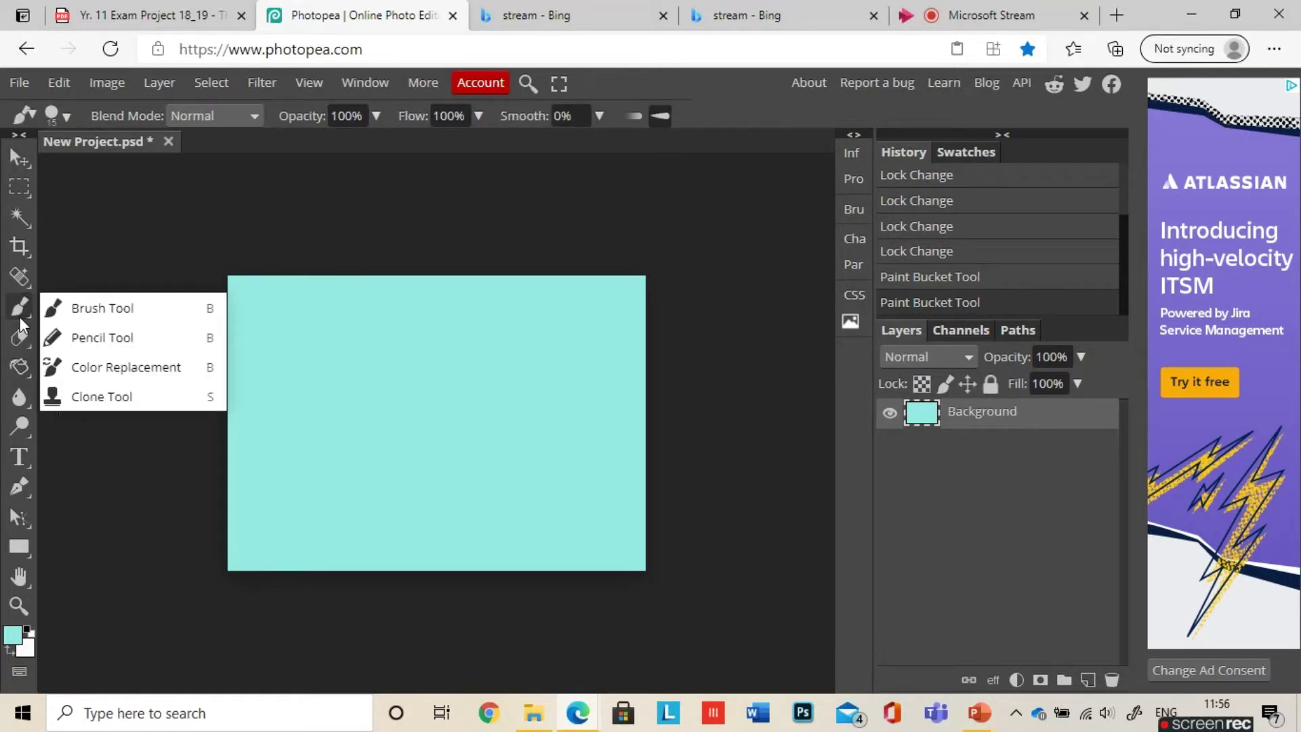
click(78, 306)
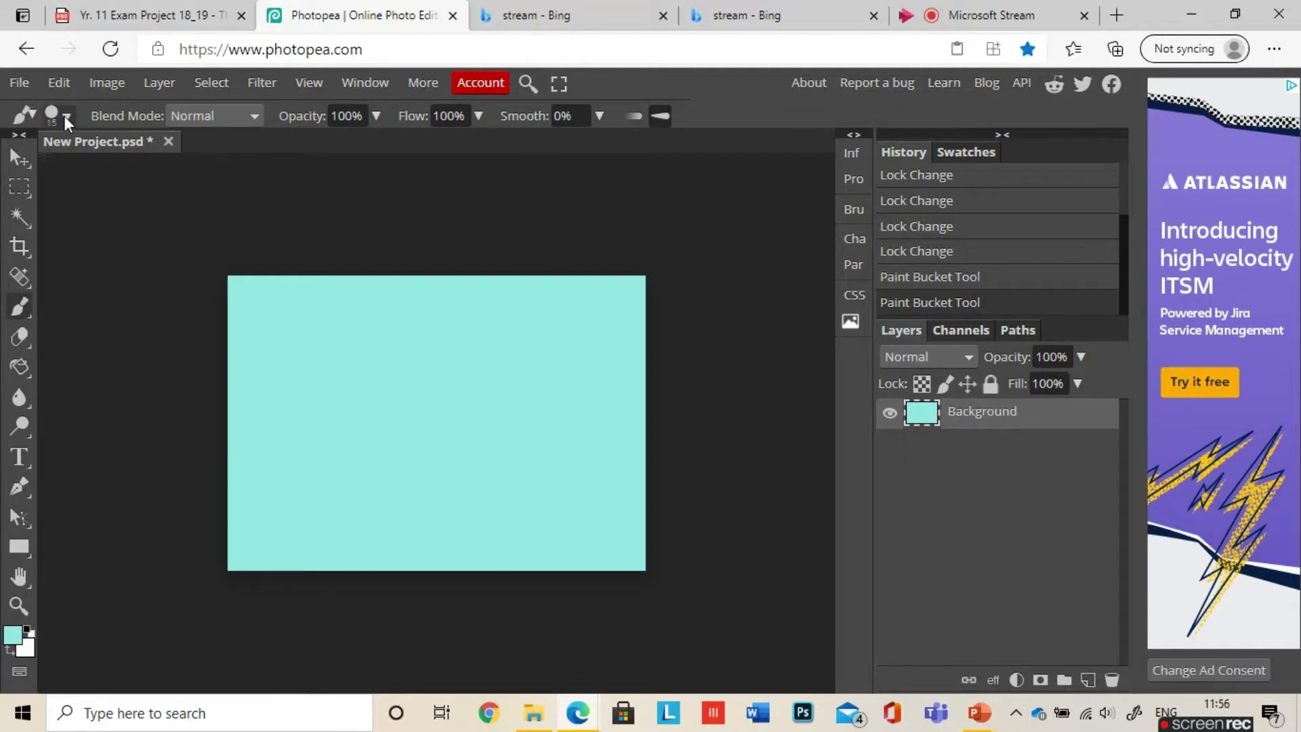
click(26, 113)
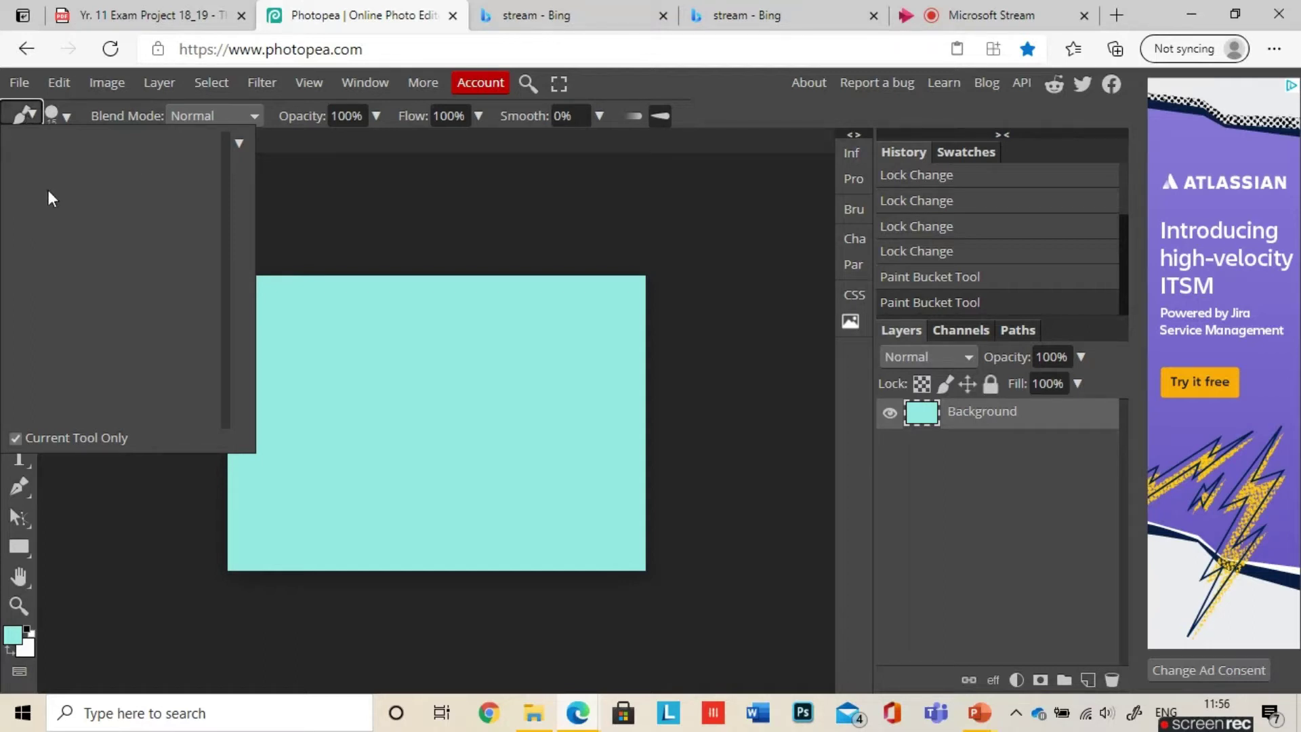
click(238, 143)
click(239, 143)
click(239, 143)
click(222, 173)
Set the brush size to 133 px at 100% hardness
click(54, 114)
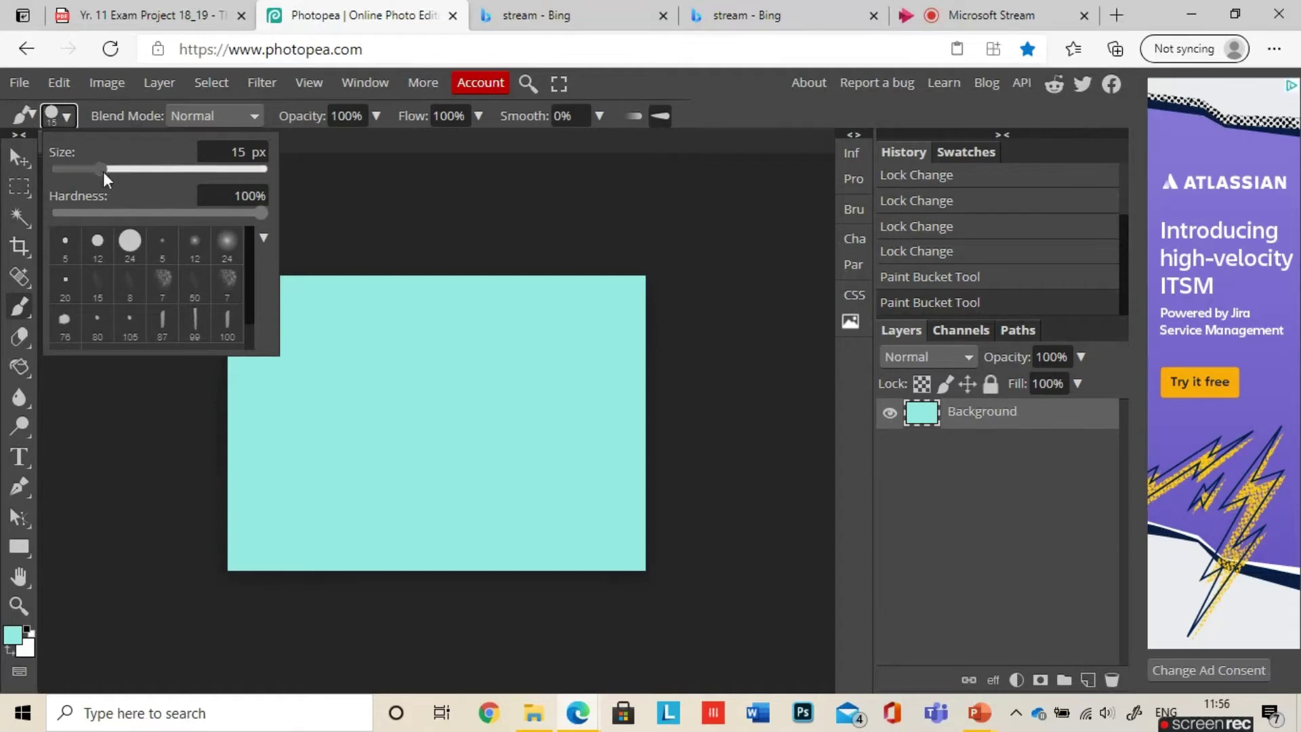
drag(103, 172, 240, 171)
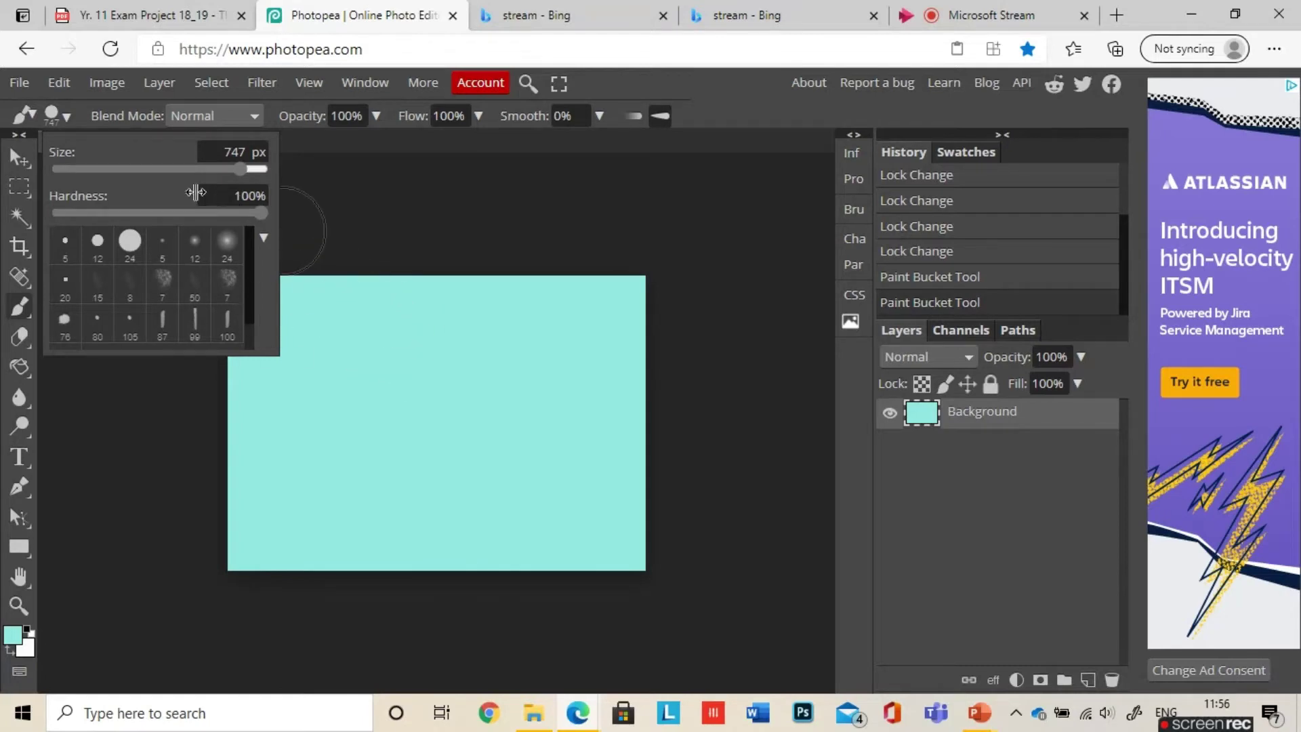
drag(241, 168, 155, 169)
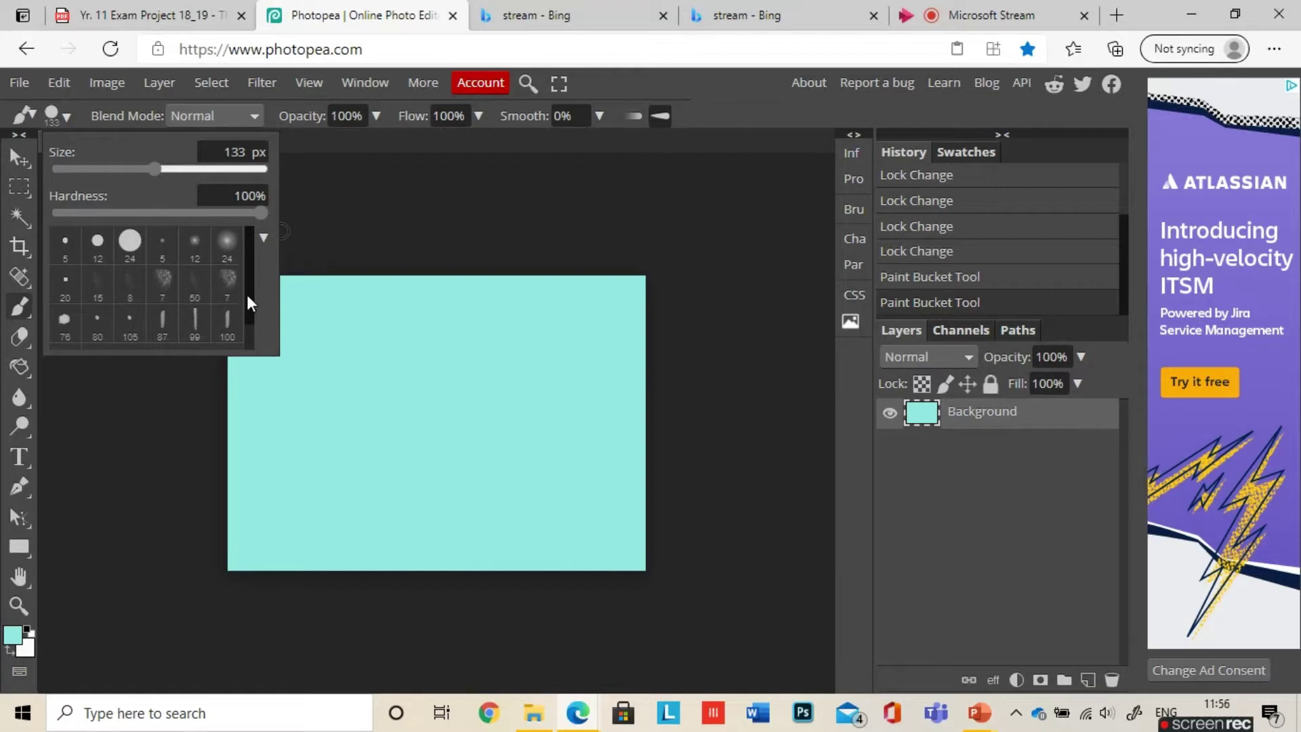
drag(246, 299, 246, 340)
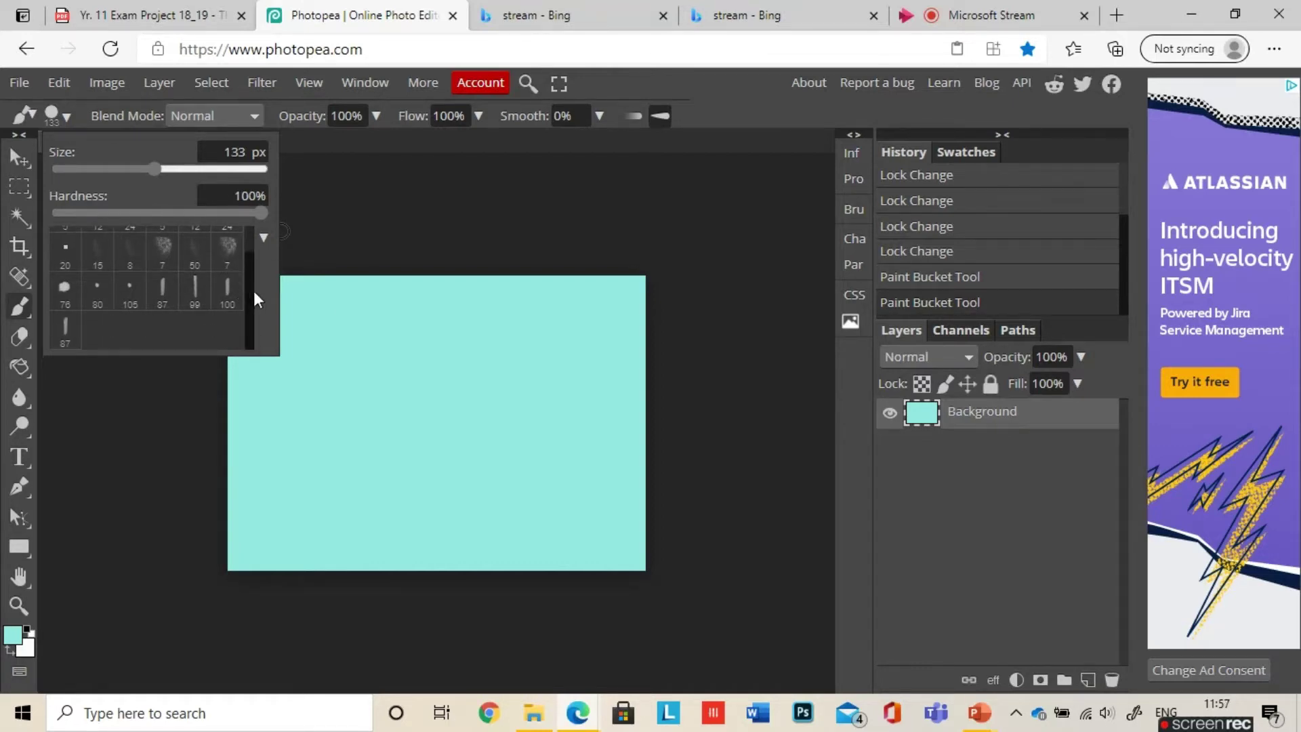
drag(253, 290, 250, 236)
scroll(250, 235, up, 1)
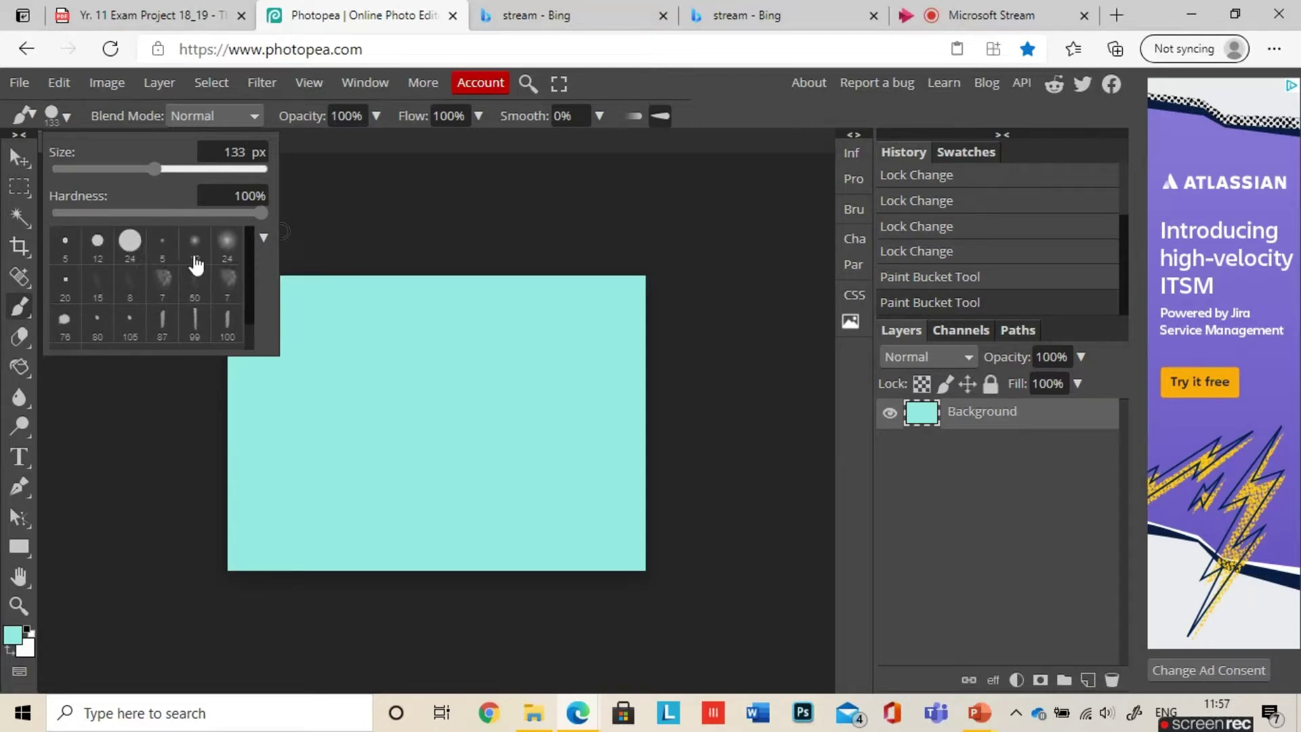
Choose bright green (hue 120°) and paint the hill's curve across the lower left
click(12, 635)
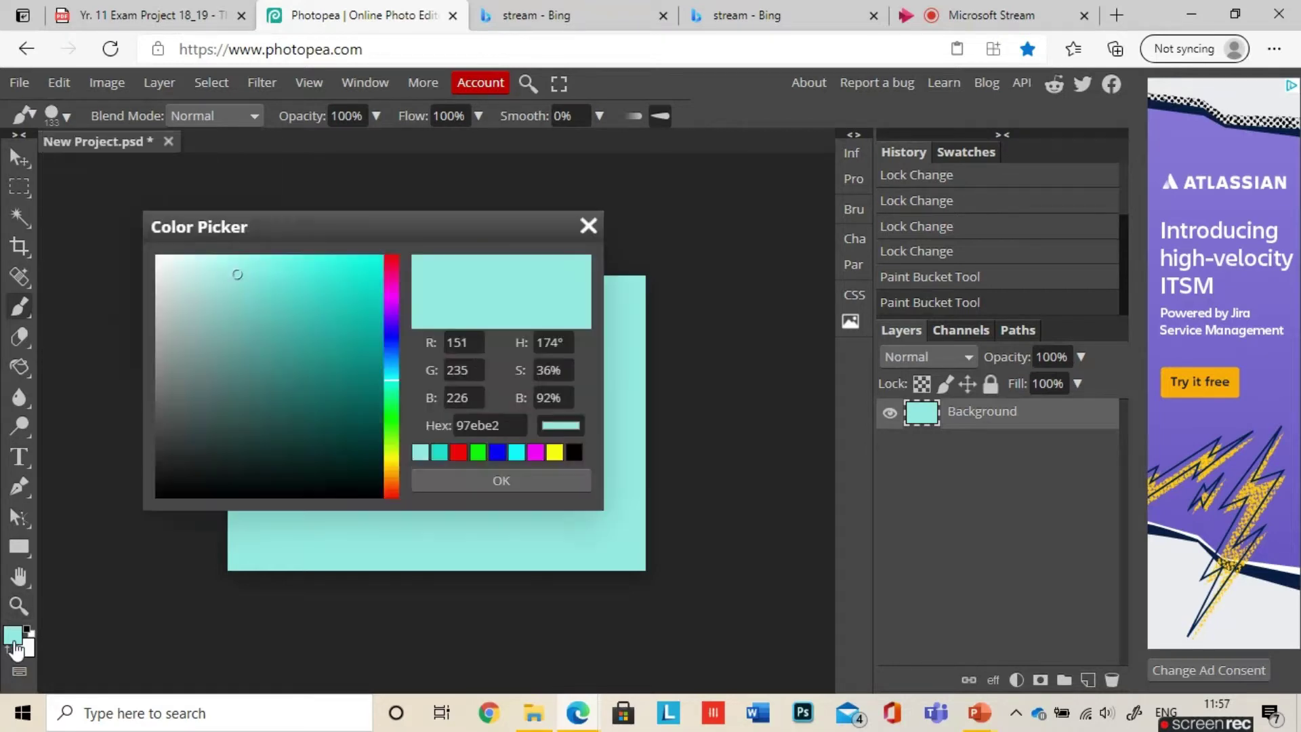
click(392, 416)
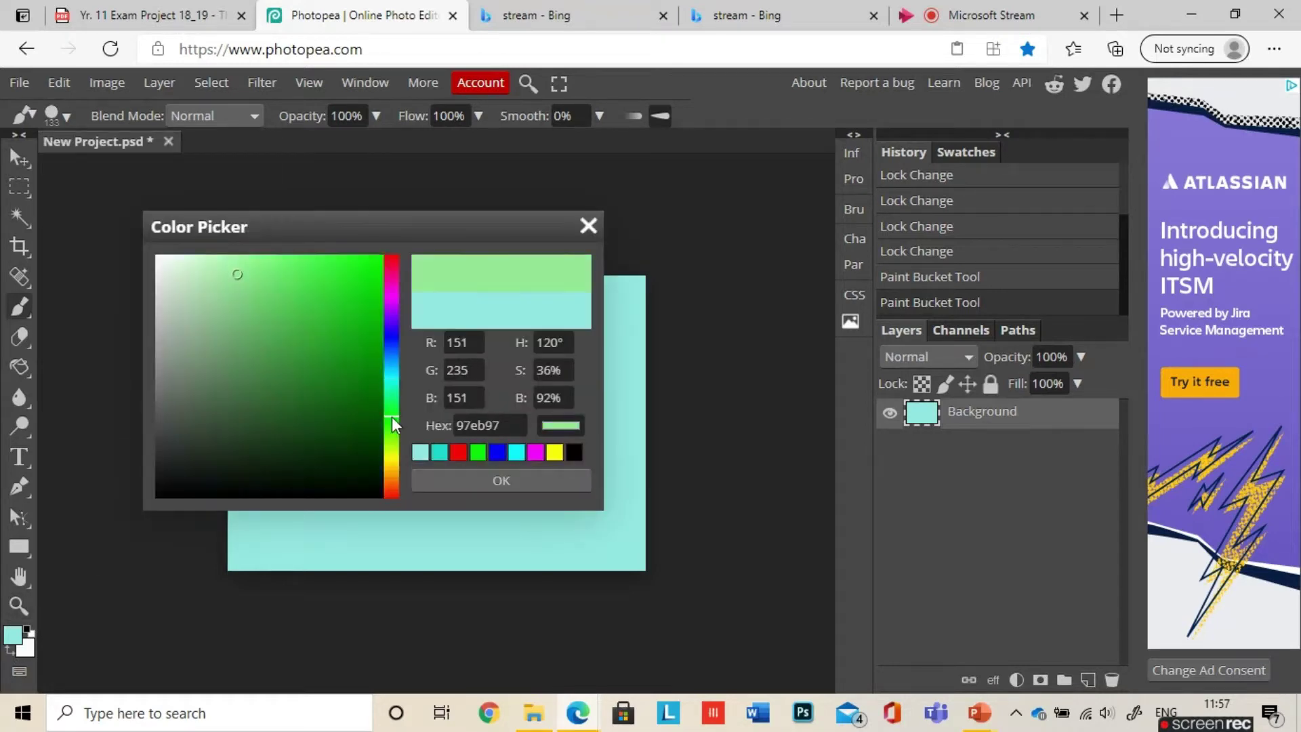
drag(347, 302, 321, 269)
click(538, 486)
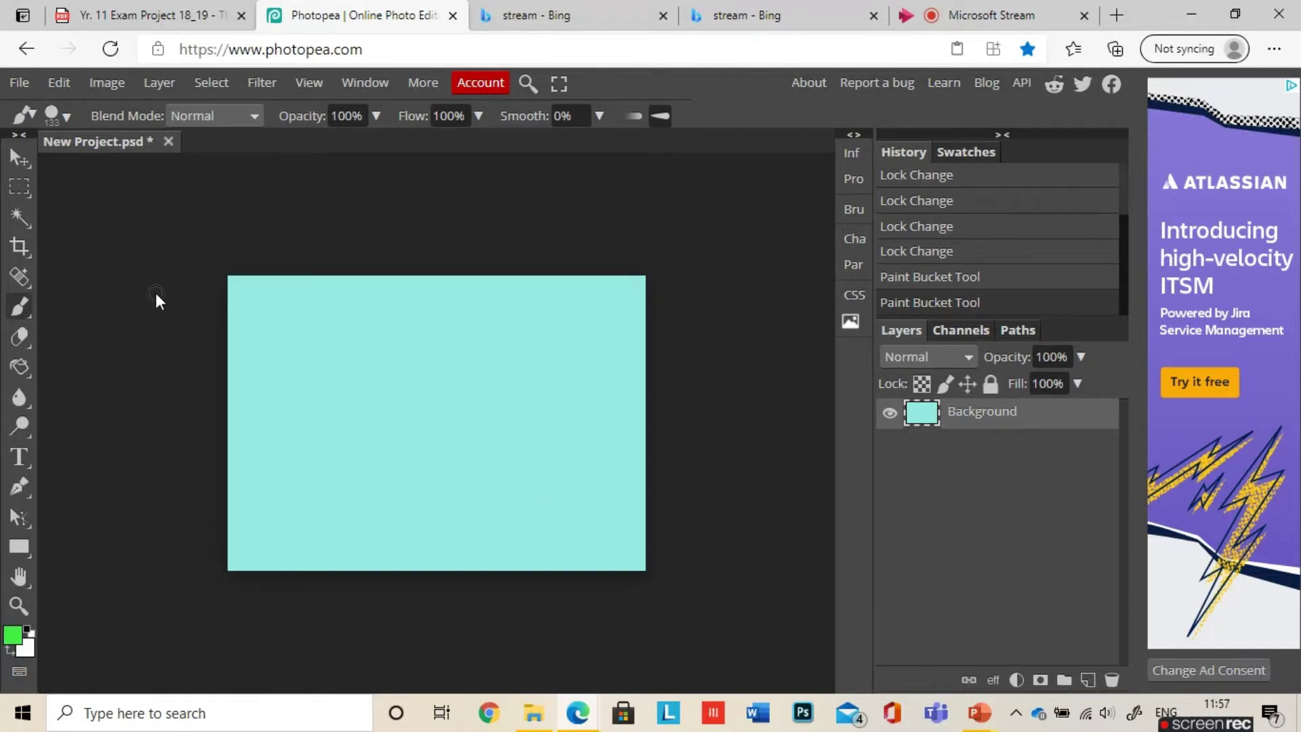
double_click(224, 454)
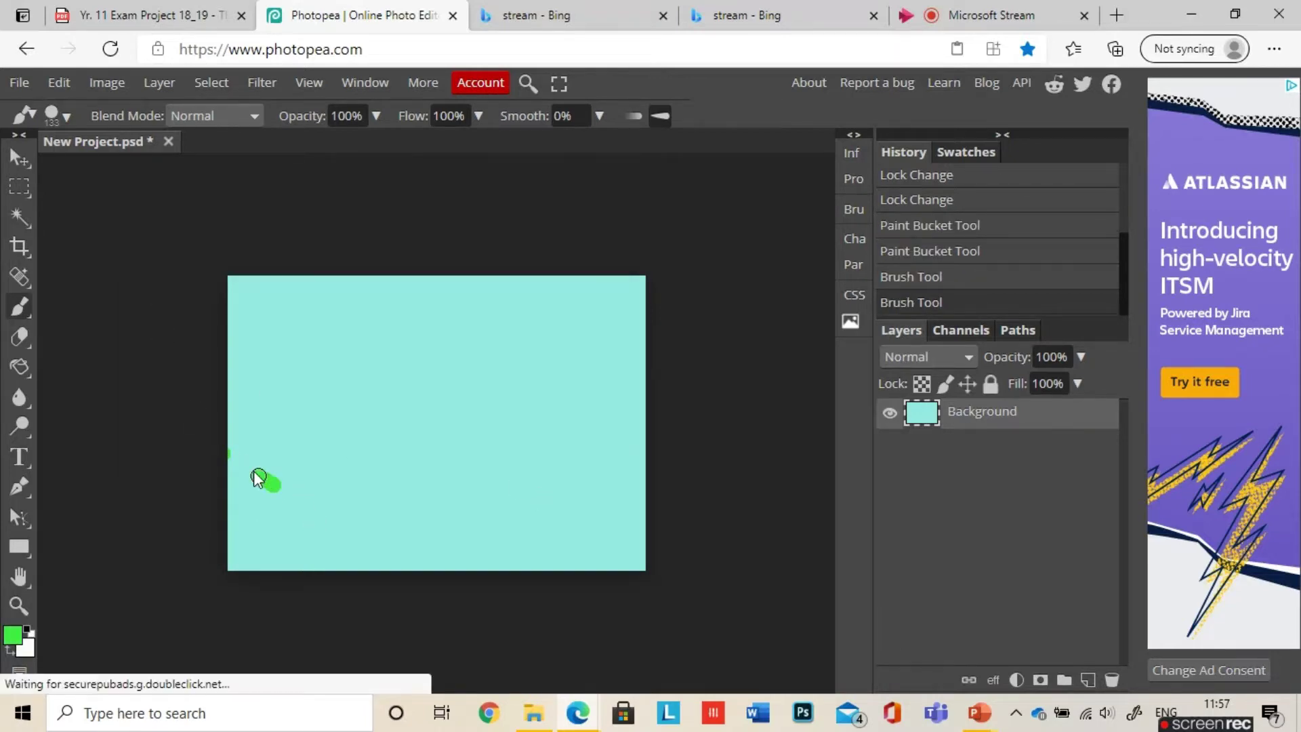
mouse_move(234, 461)
mouse_down()
mouse_move(286, 499)
mouse_move(221, 452)
mouse_move(319, 495)
mouse_move(209, 451)
mouse_up()
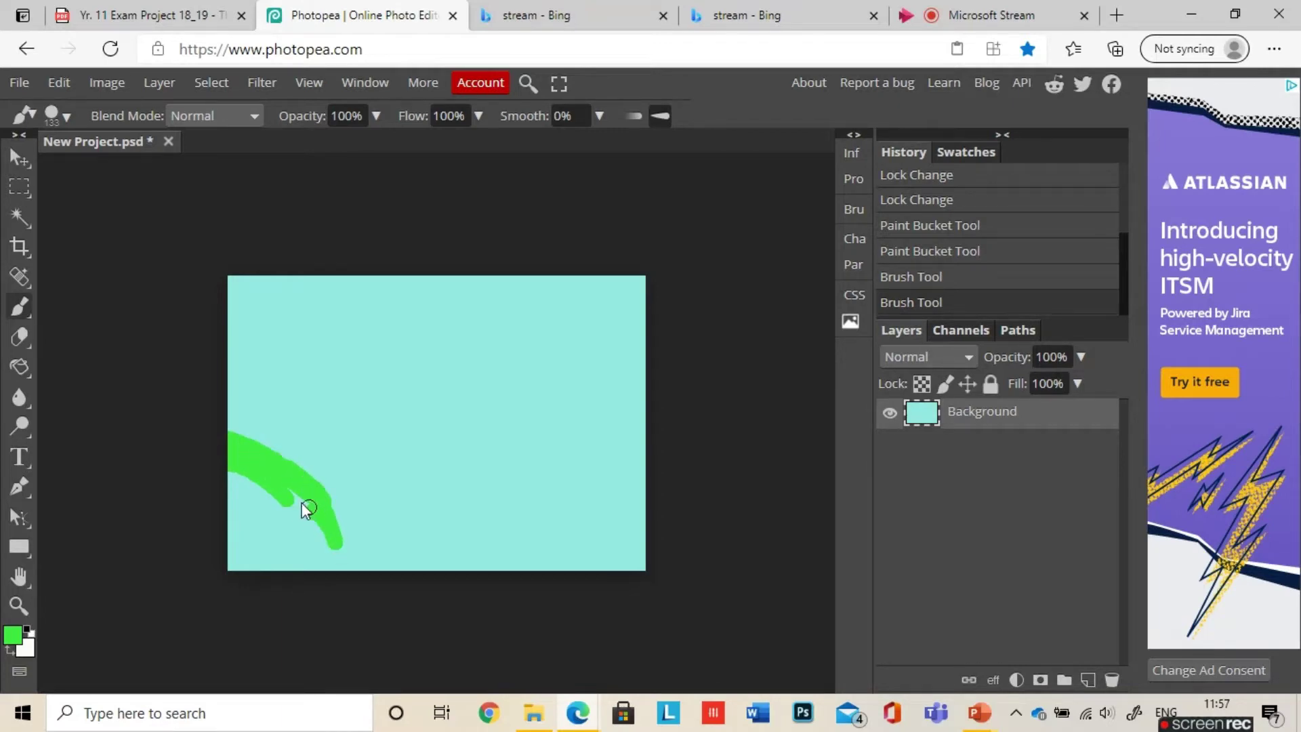
mouse_move(298, 503)
mouse_down()
mouse_move(249, 481)
mouse_move(361, 534)
mouse_move(252, 451)
mouse_up()
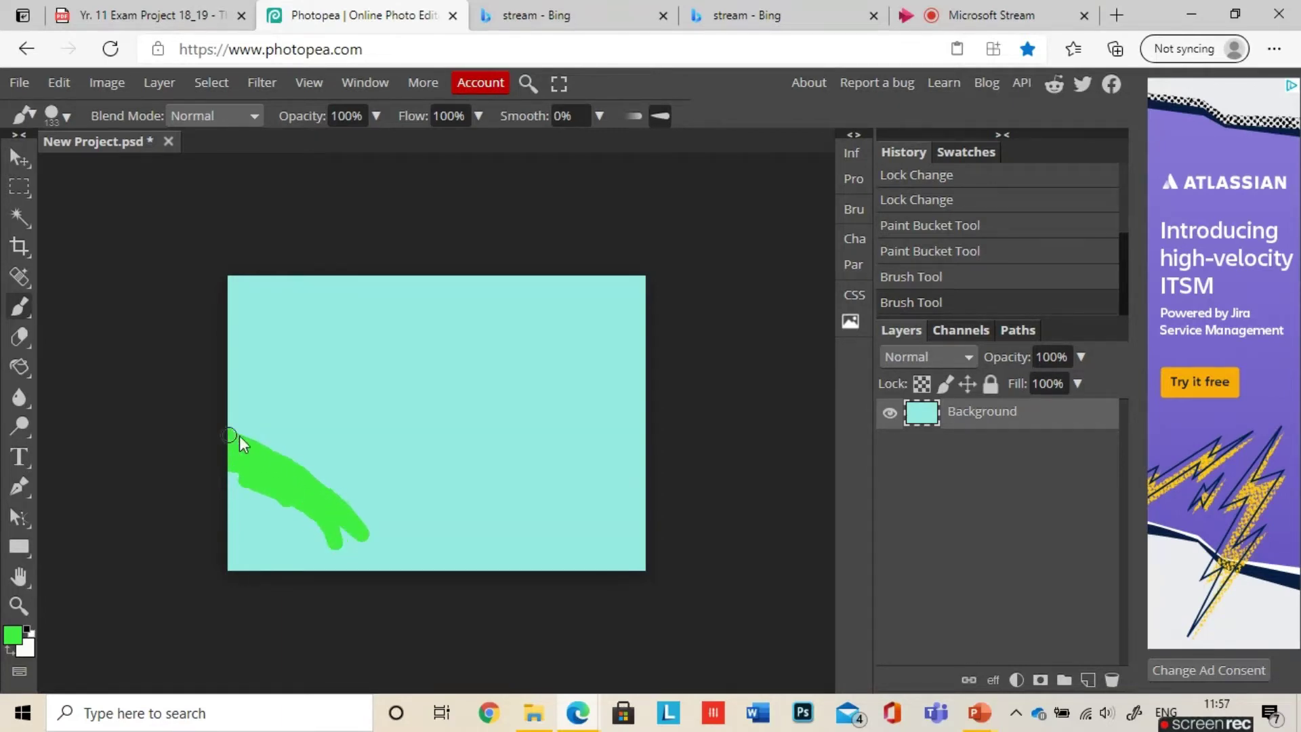
drag(379, 552, 379, 552)
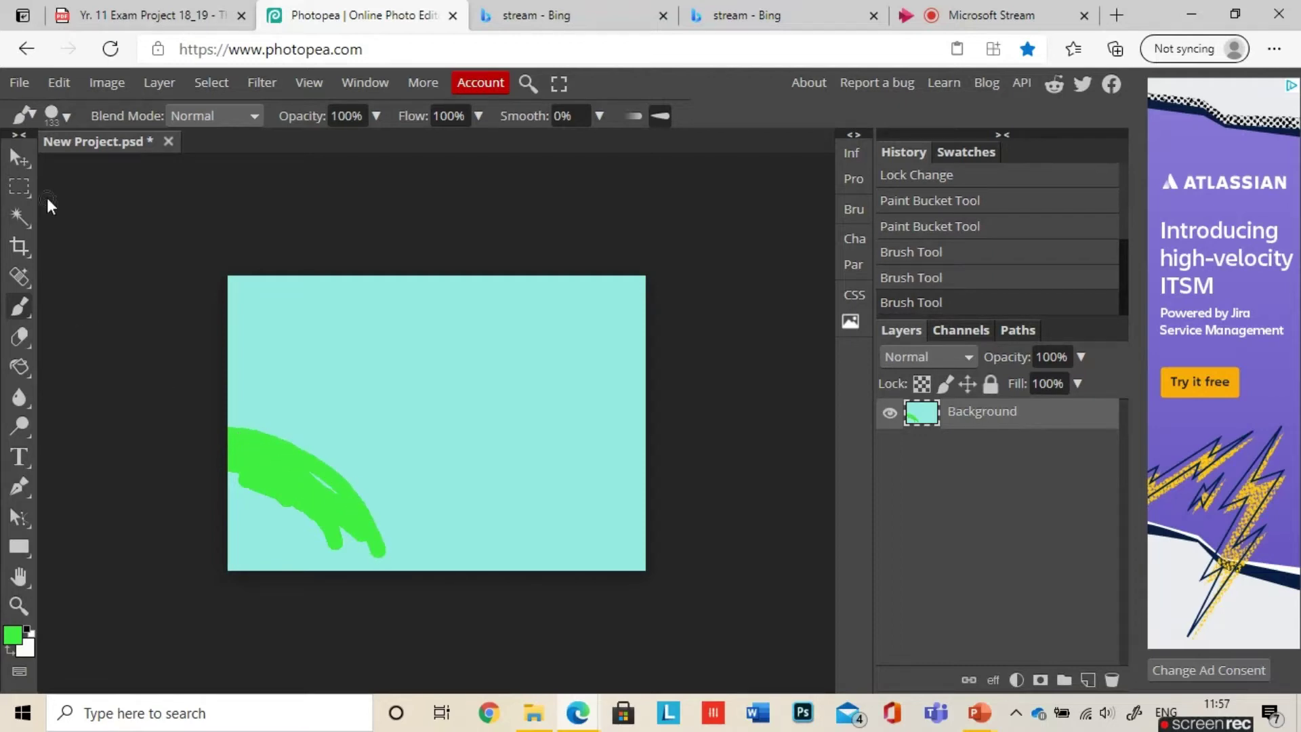
drag(334, 481, 328, 489)
mouse_move(328, 539)
mouse_down()
mouse_move(237, 523)
mouse_move(222, 500)
mouse_up()
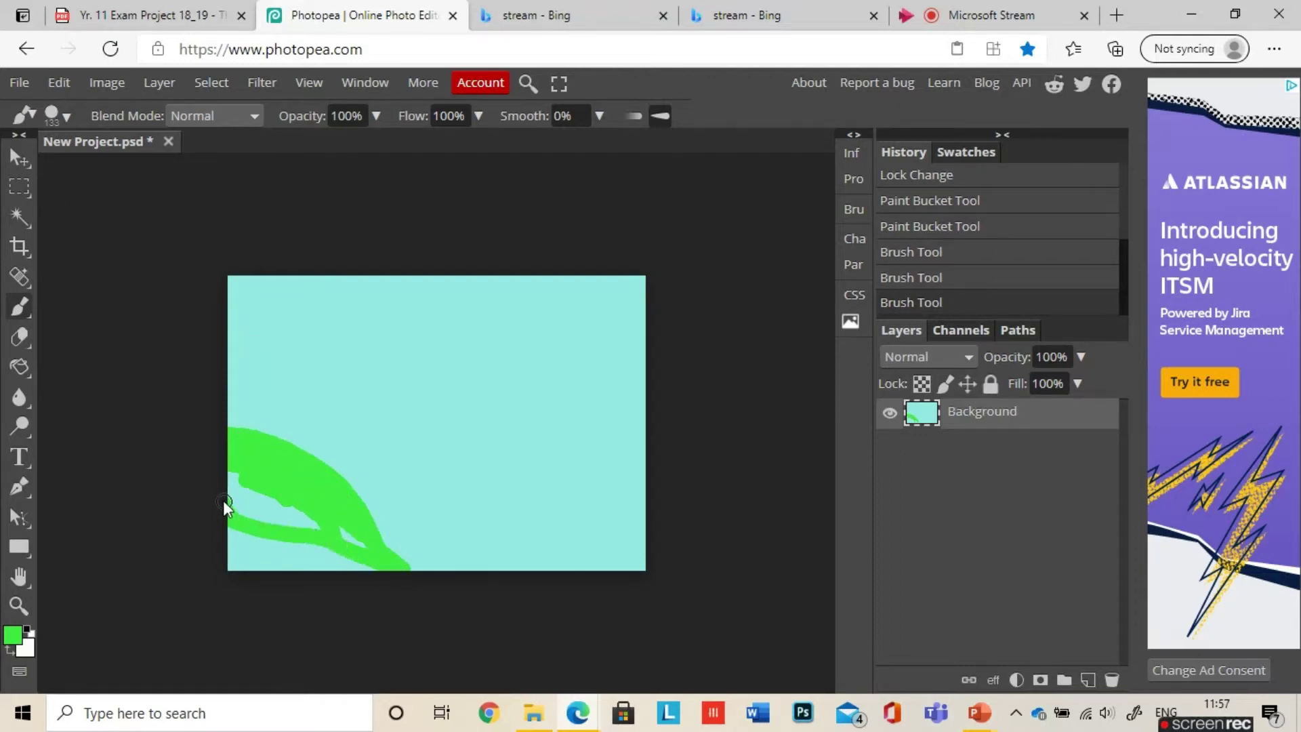
Enlarge the brush to 375 px, extend the hill rightward and fill teal gaps
click(50, 116)
drag(167, 168, 199, 169)
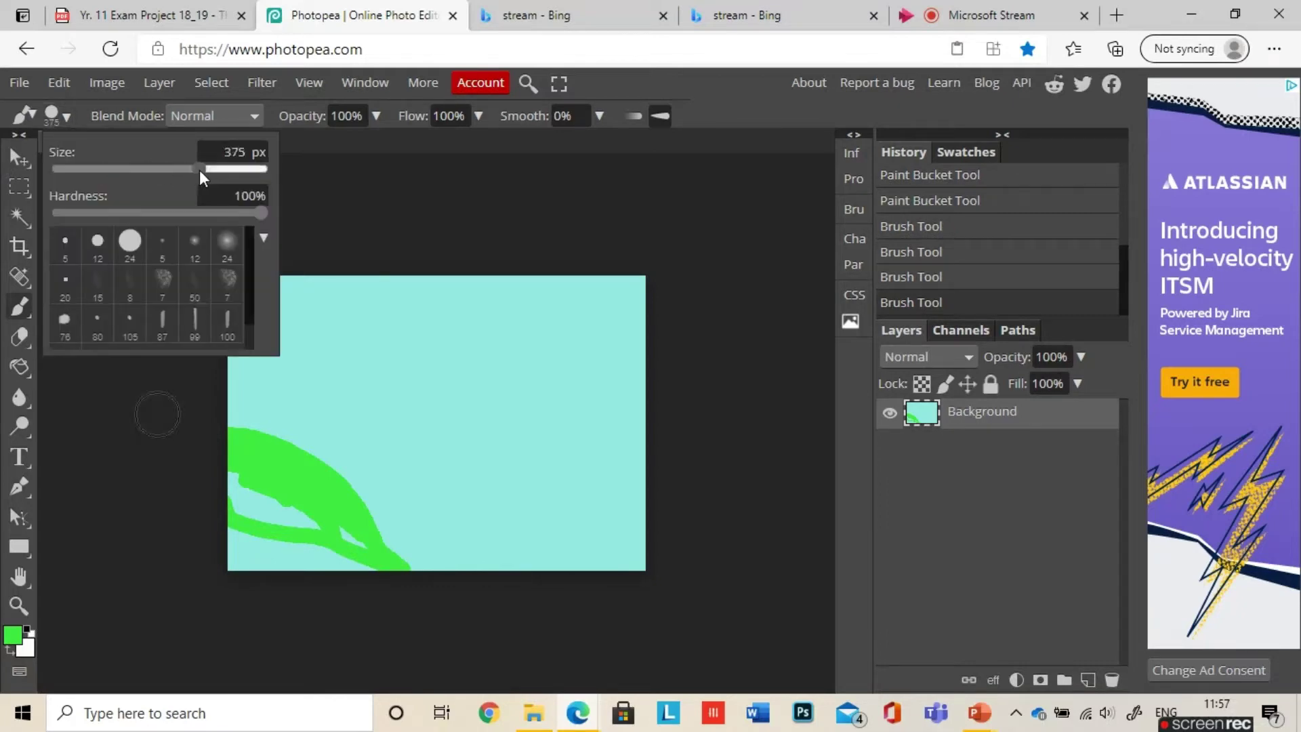
click(231, 482)
mouse_move(259, 504)
mouse_down()
mouse_move(331, 564)
mouse_move(328, 529)
mouse_move(283, 479)
mouse_move(337, 548)
mouse_move(244, 551)
mouse_move(302, 558)
mouse_up()
drag(252, 450, 321, 456)
drag(397, 489, 489, 513)
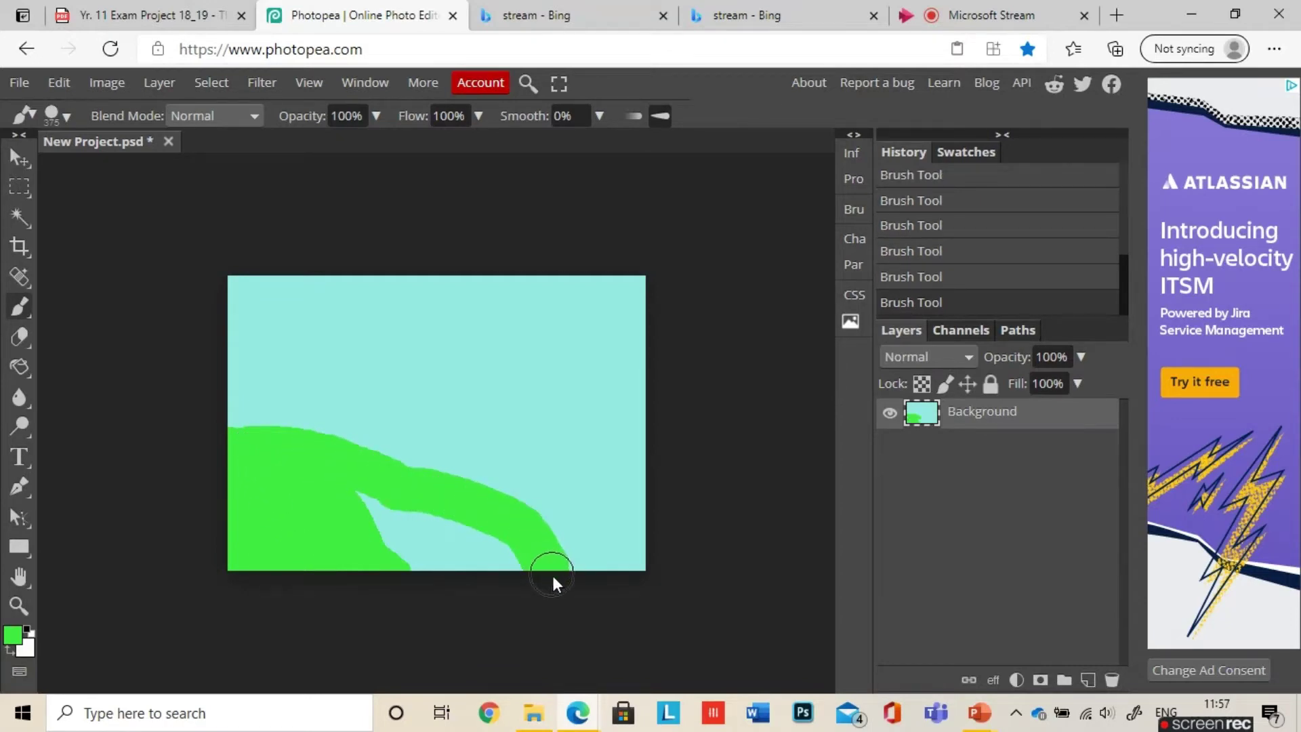
mouse_move(368, 509)
mouse_down()
mouse_move(388, 539)
mouse_move(491, 567)
mouse_move(373, 559)
mouse_move(405, 513)
mouse_up()
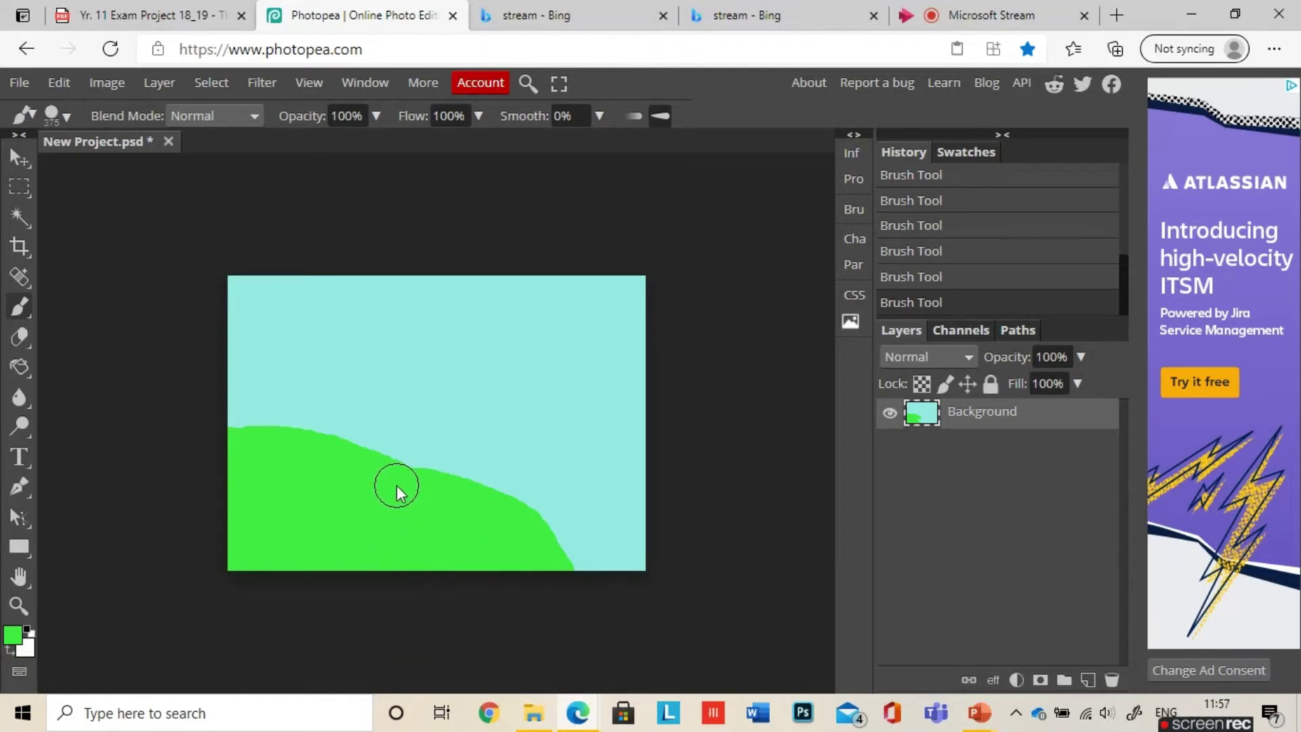
click(395, 485)
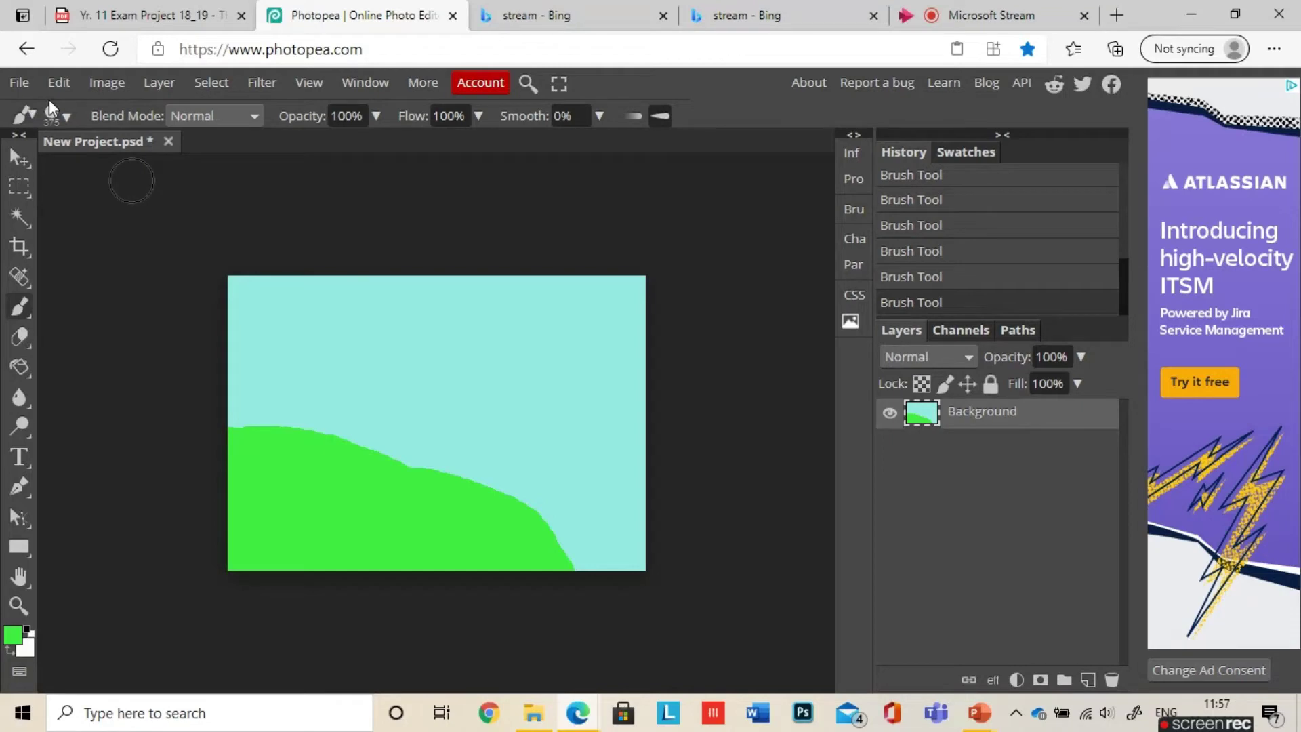
Switch to the 7 px textured brush tip in darker green, sized 354 px
click(57, 116)
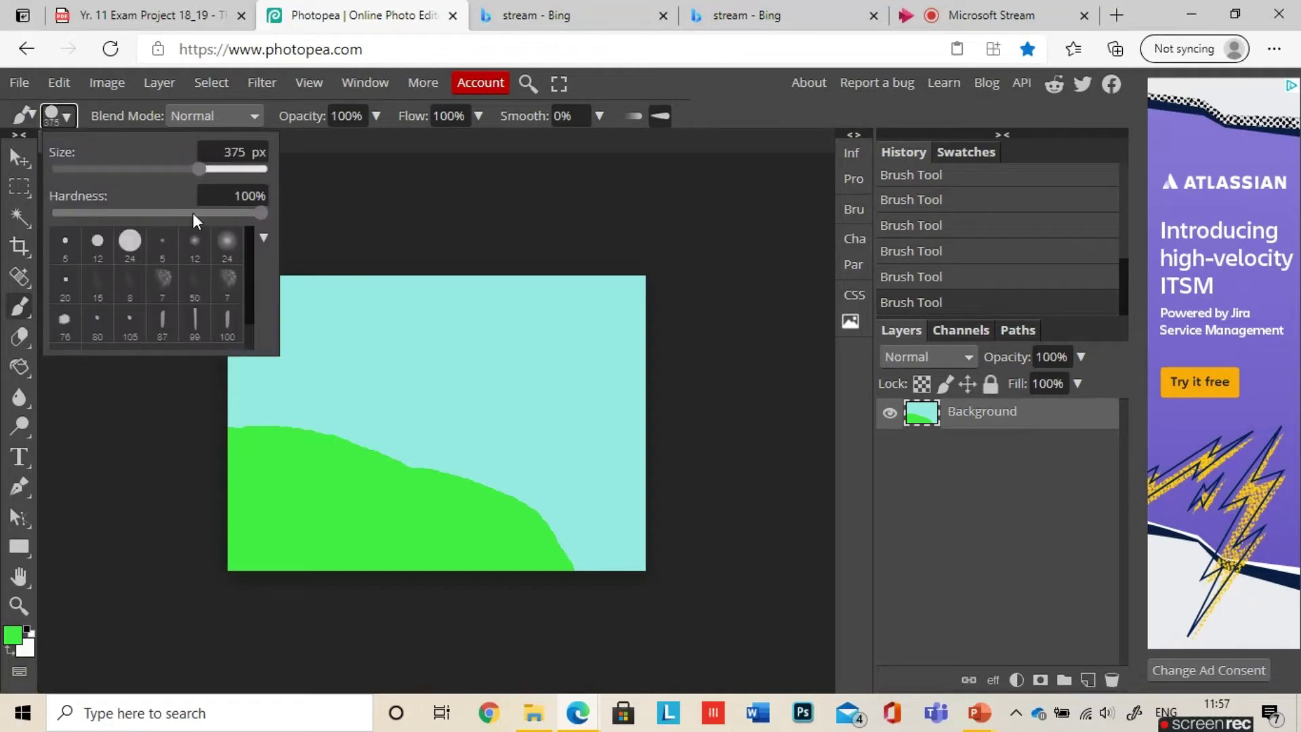
click(234, 284)
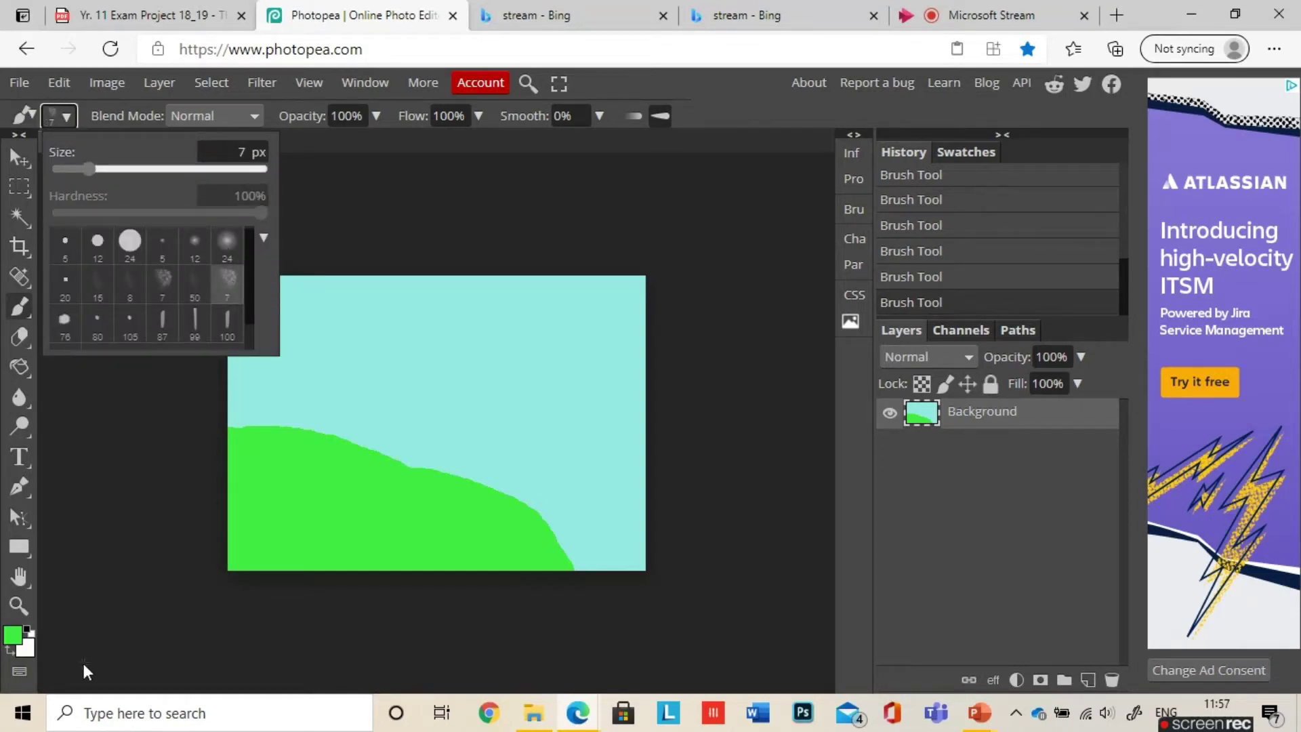
click(12, 635)
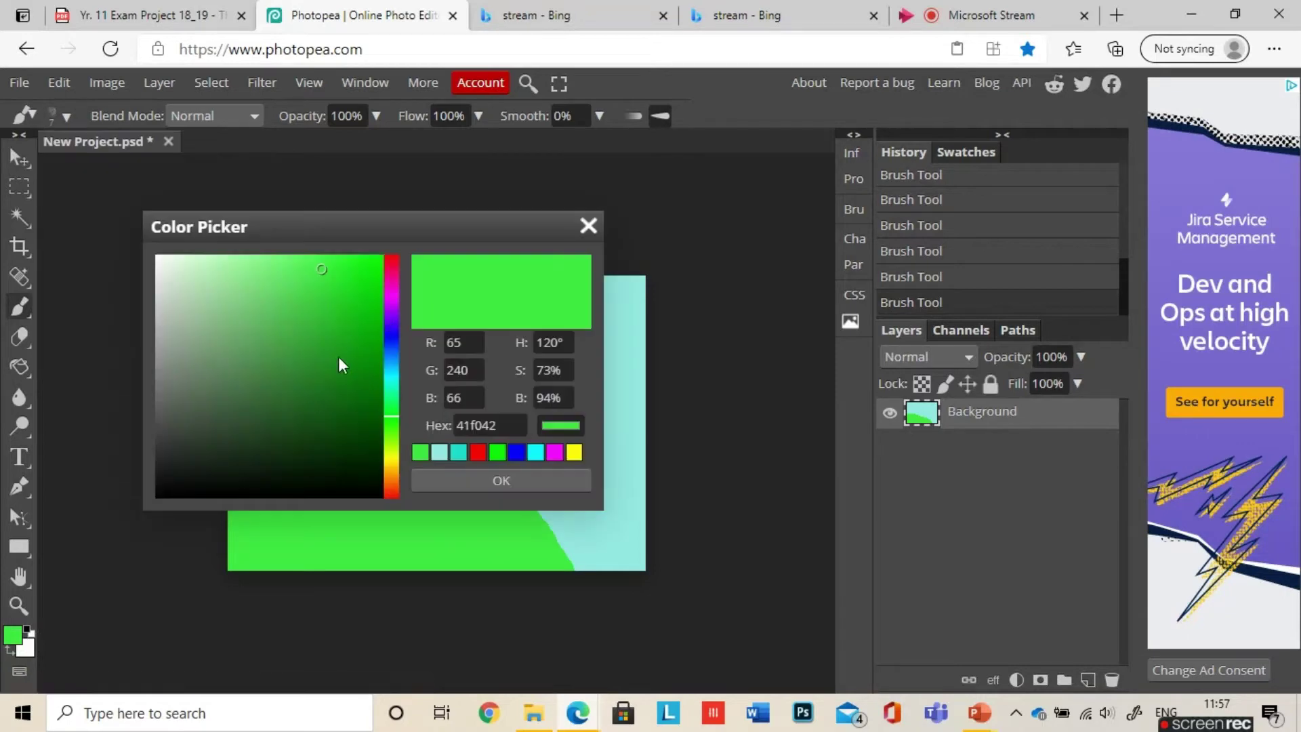
drag(339, 363, 286, 346)
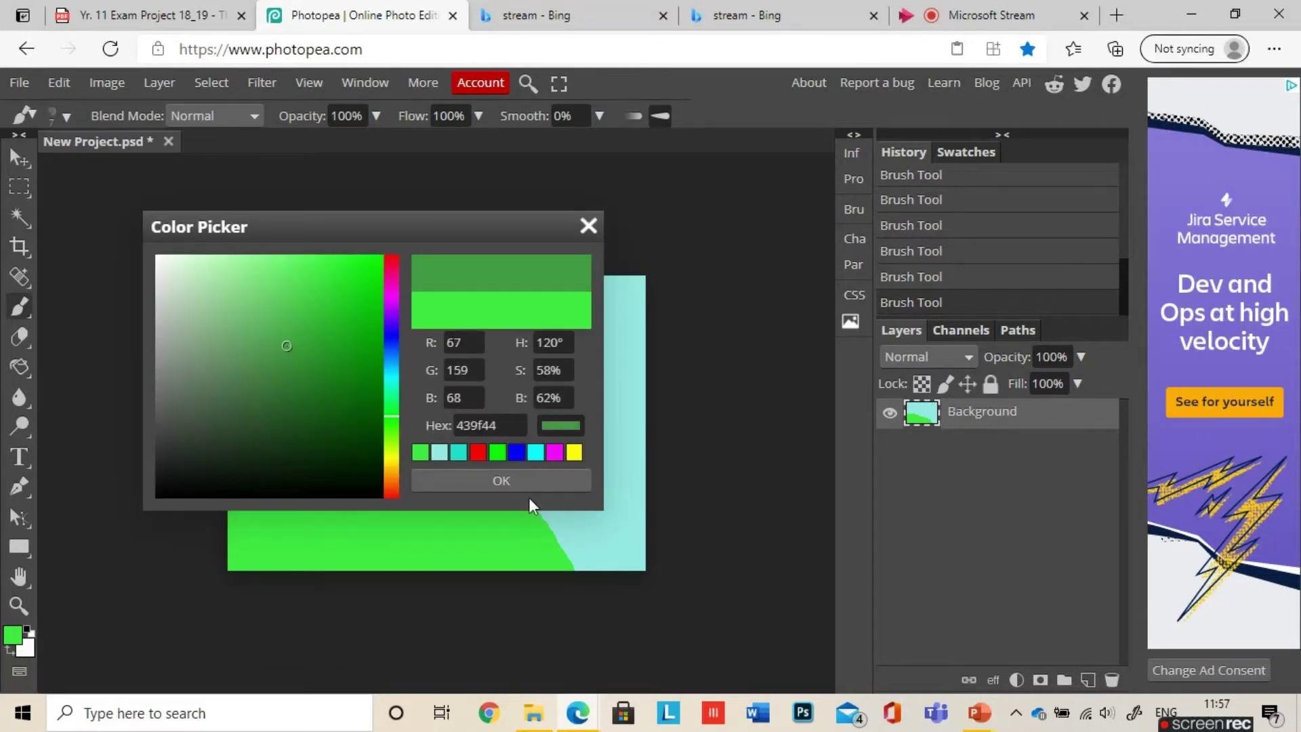
click(495, 482)
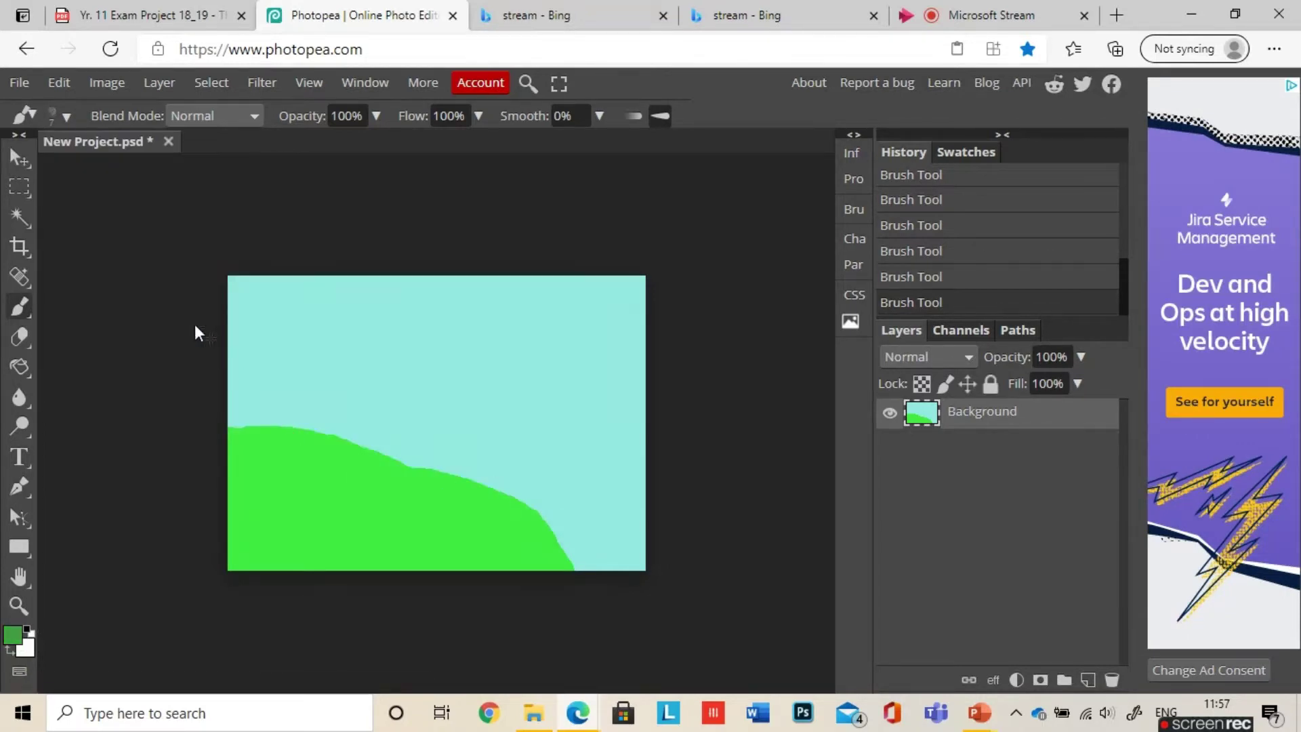
click(55, 119)
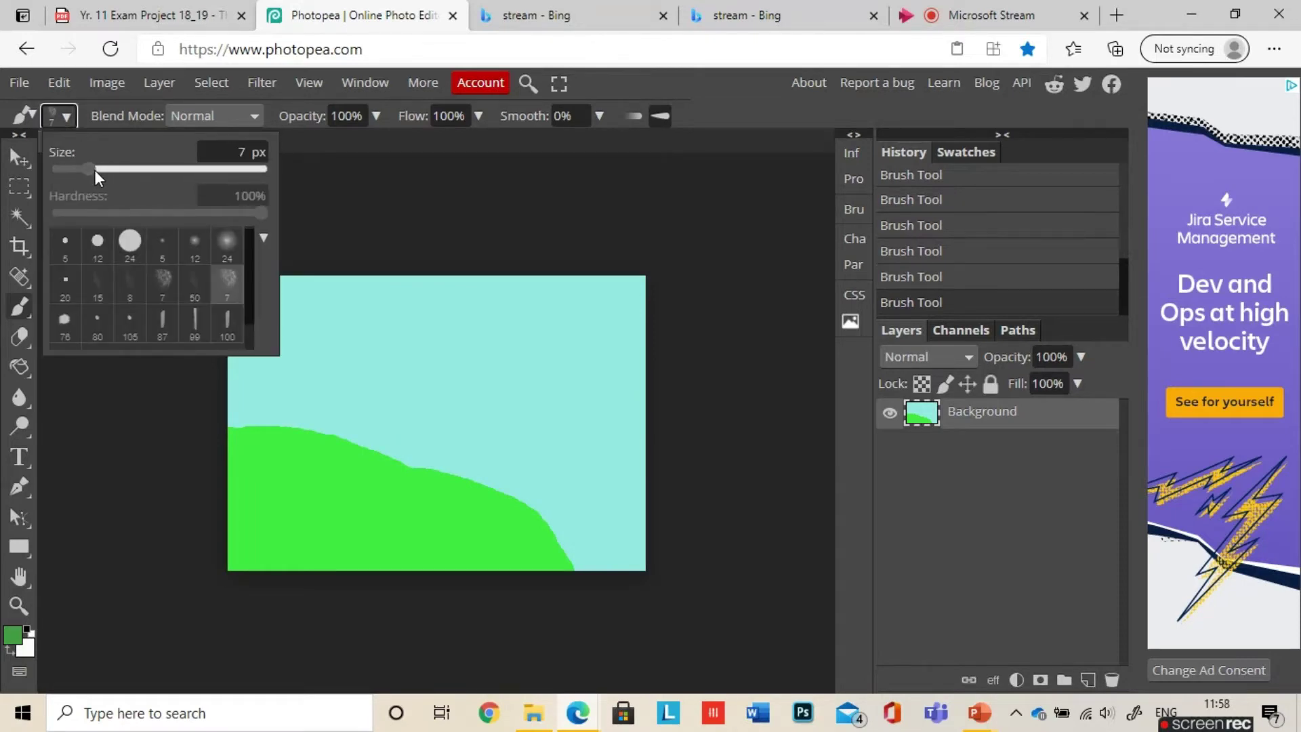
drag(95, 169, 215, 170)
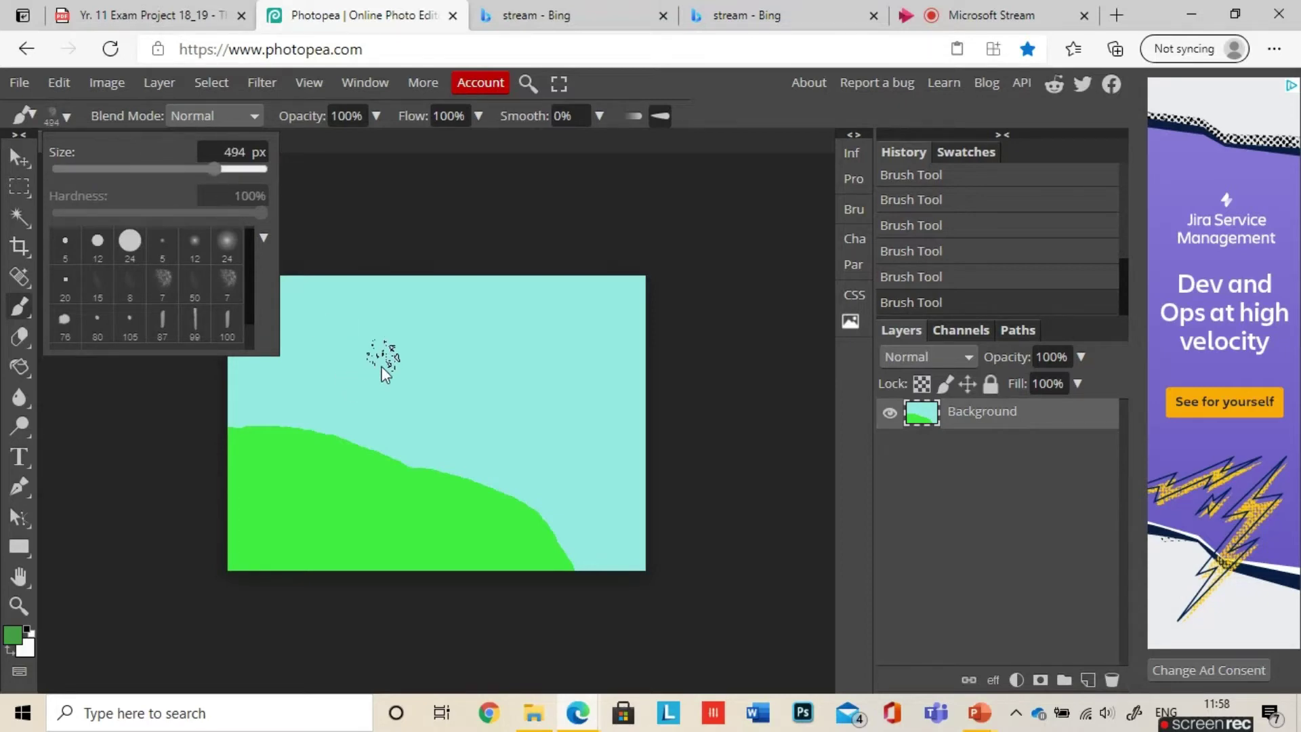
Paint dark green textured strokes across the hill's left and lower edge
click(248, 462)
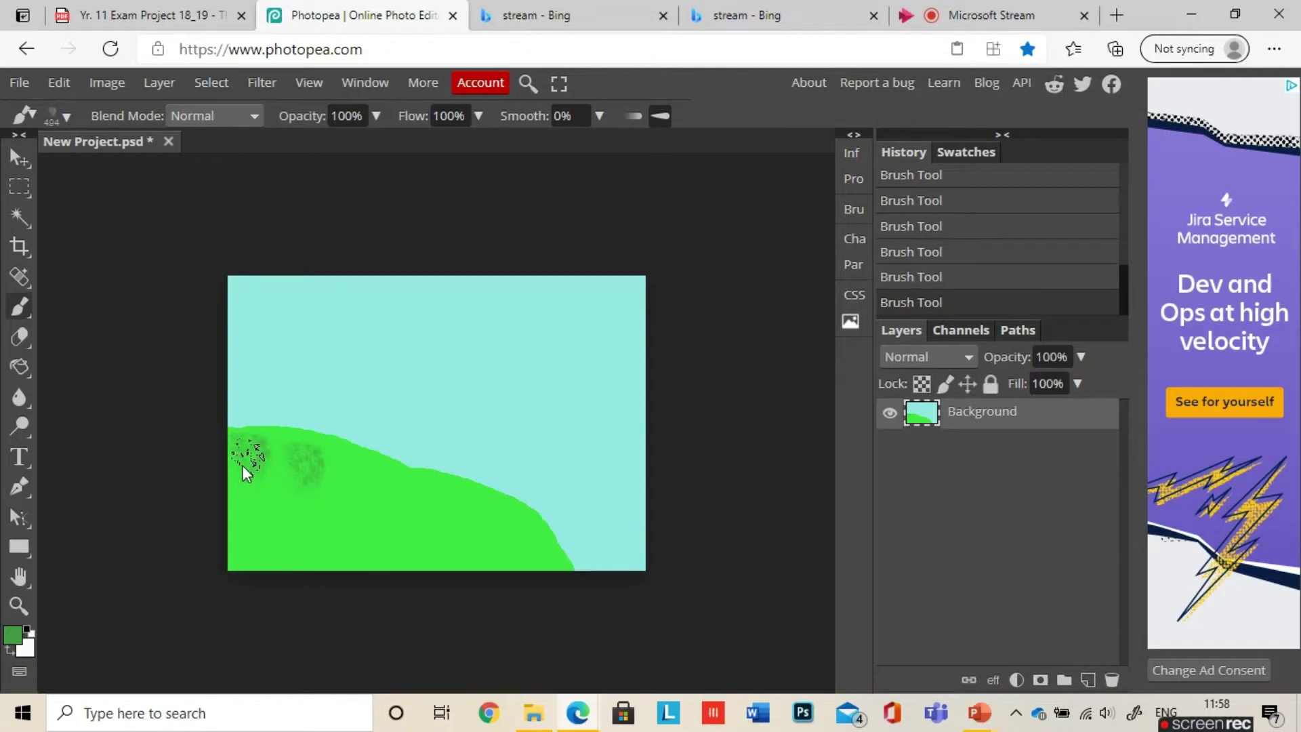
drag(233, 469, 410, 526)
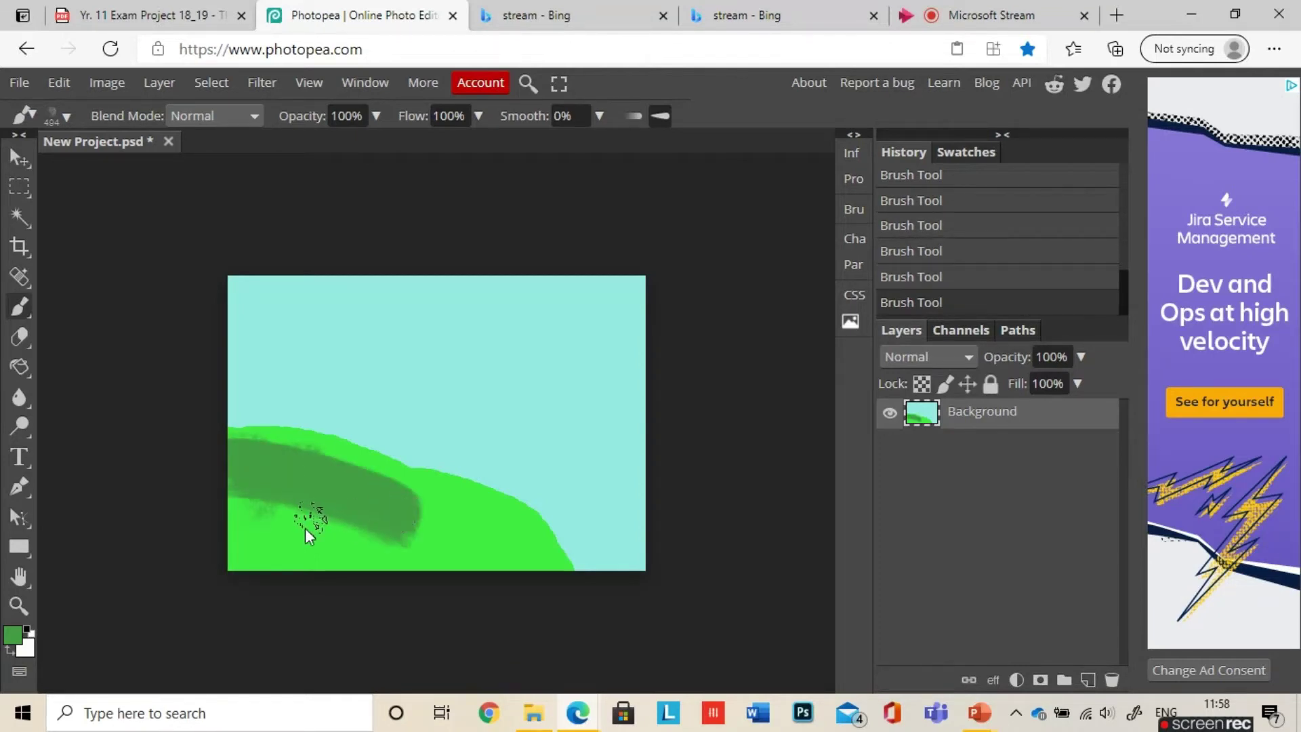
drag(332, 549, 355, 554)
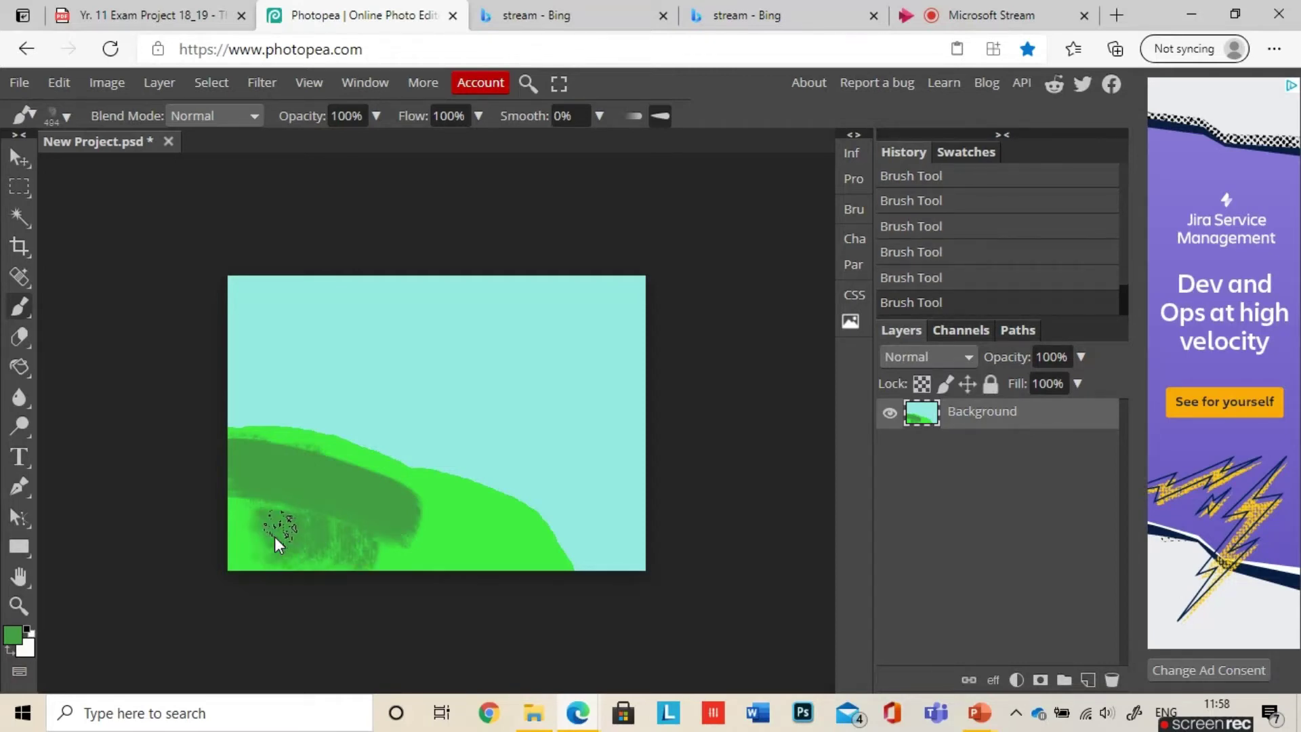
drag(306, 527, 319, 533)
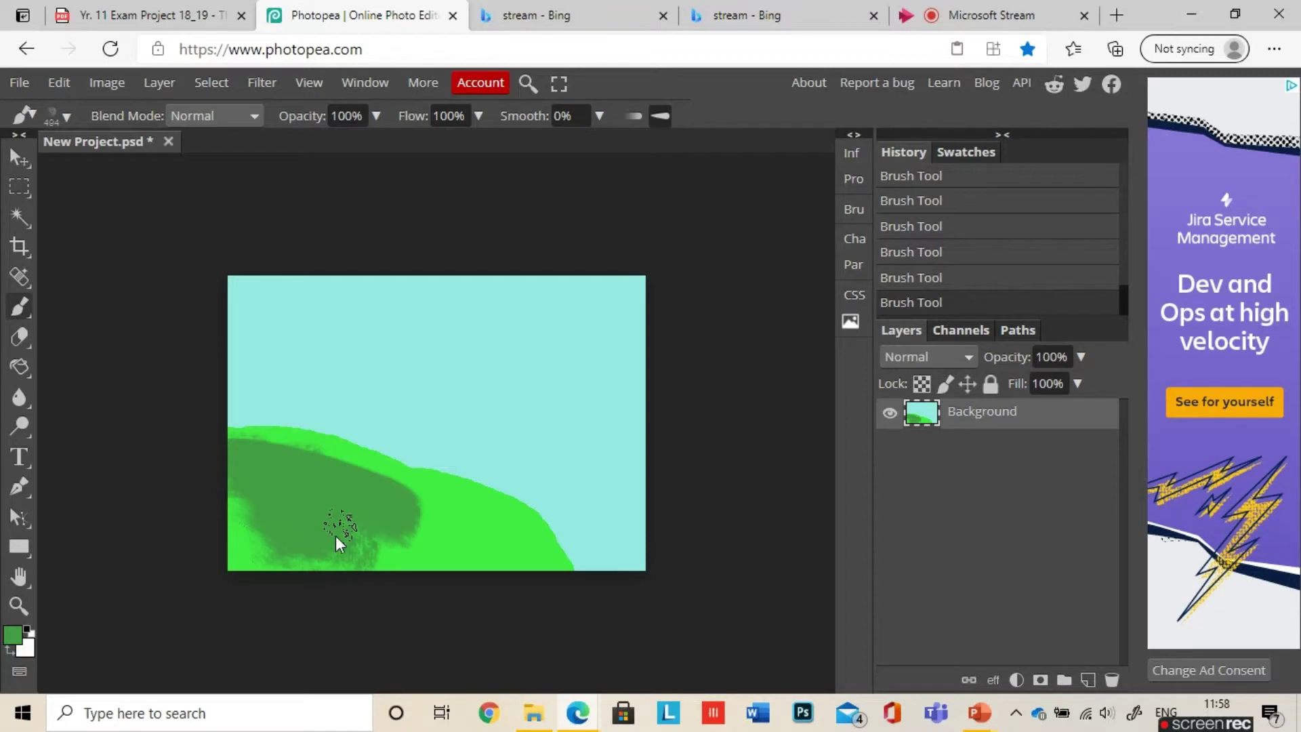
mouse_move(426, 547)
mouse_down()
mouse_move(468, 554)
mouse_move(470, 539)
mouse_up()
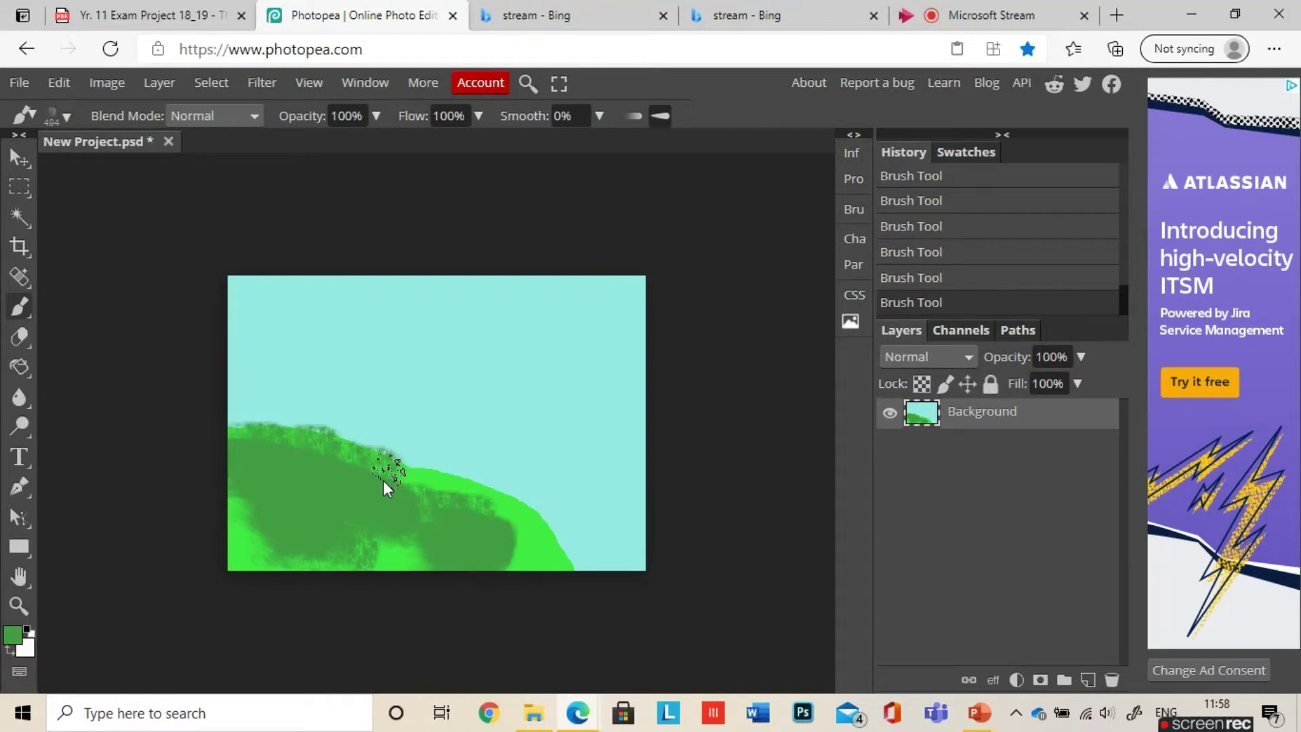
Set the soft 24 brush to 581 px, testing and undoing a dark green sky stroke
click(49, 120)
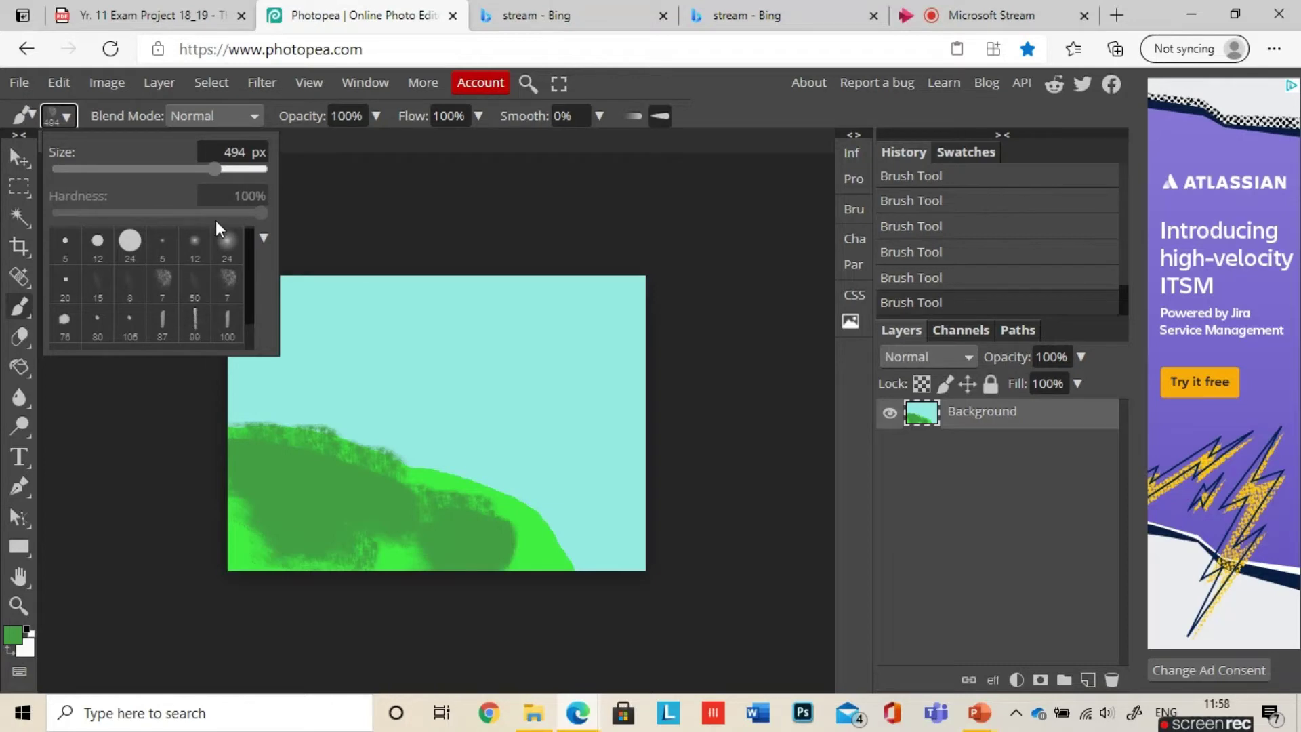
click(227, 242)
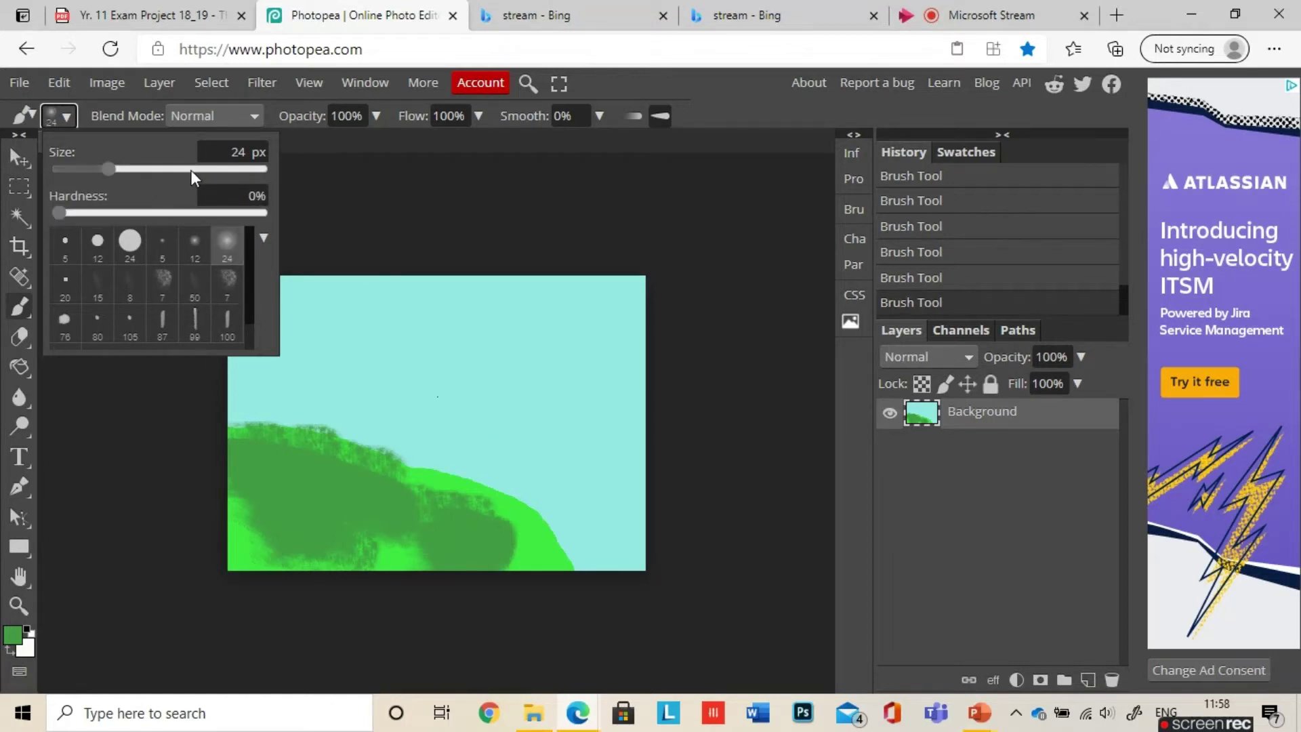
click(224, 169)
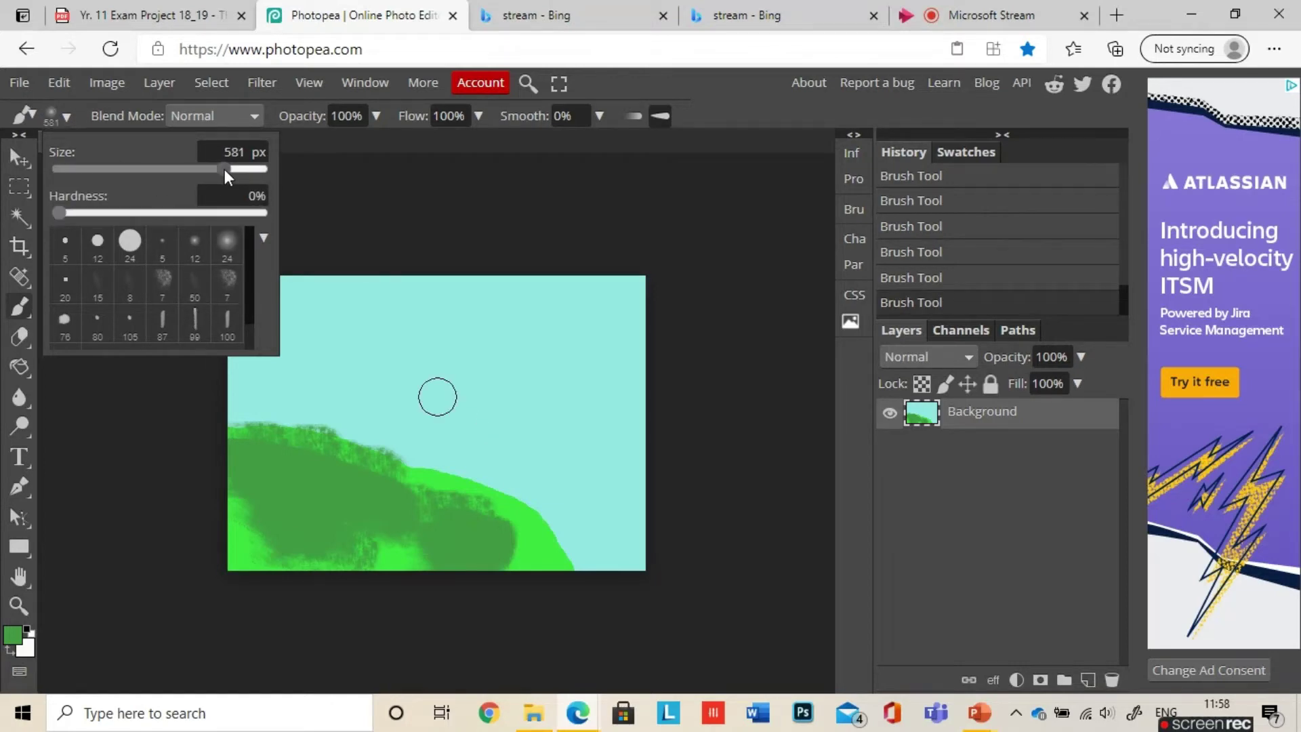
click(12, 635)
click(347, 445)
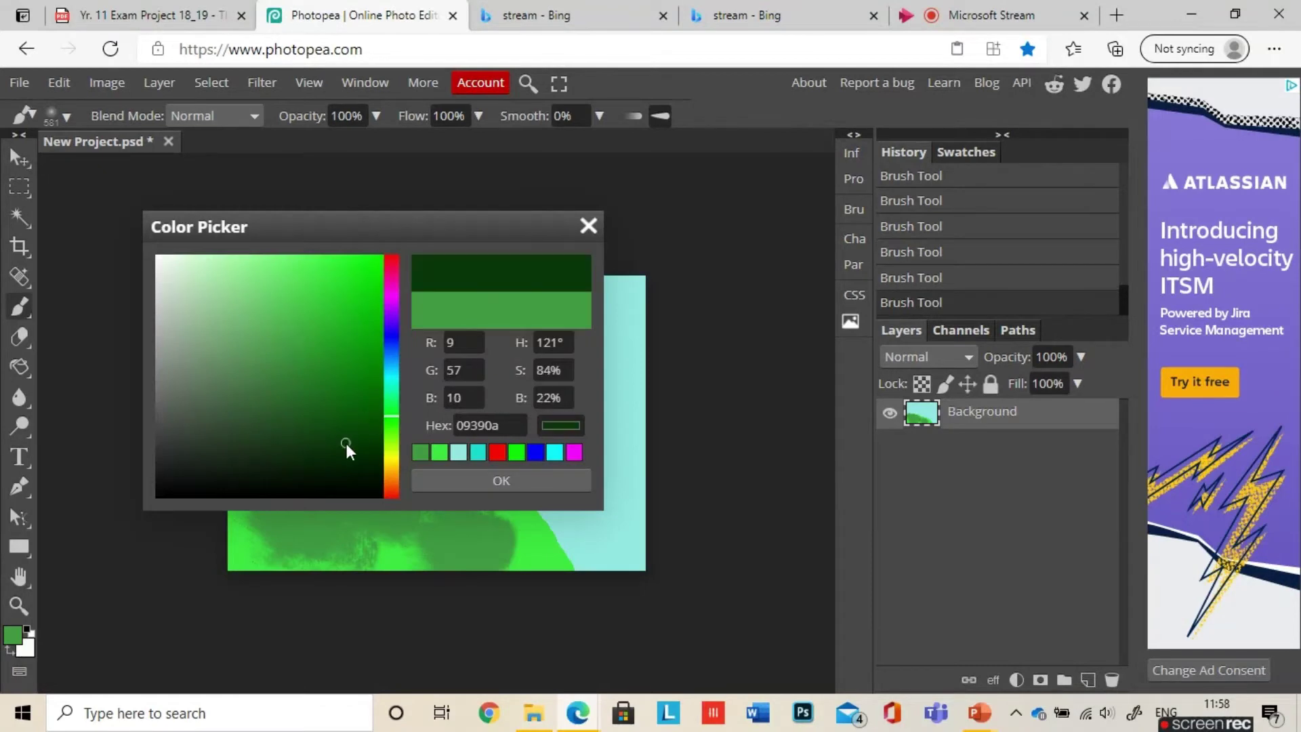
click(453, 480)
drag(436, 453, 566, 450)
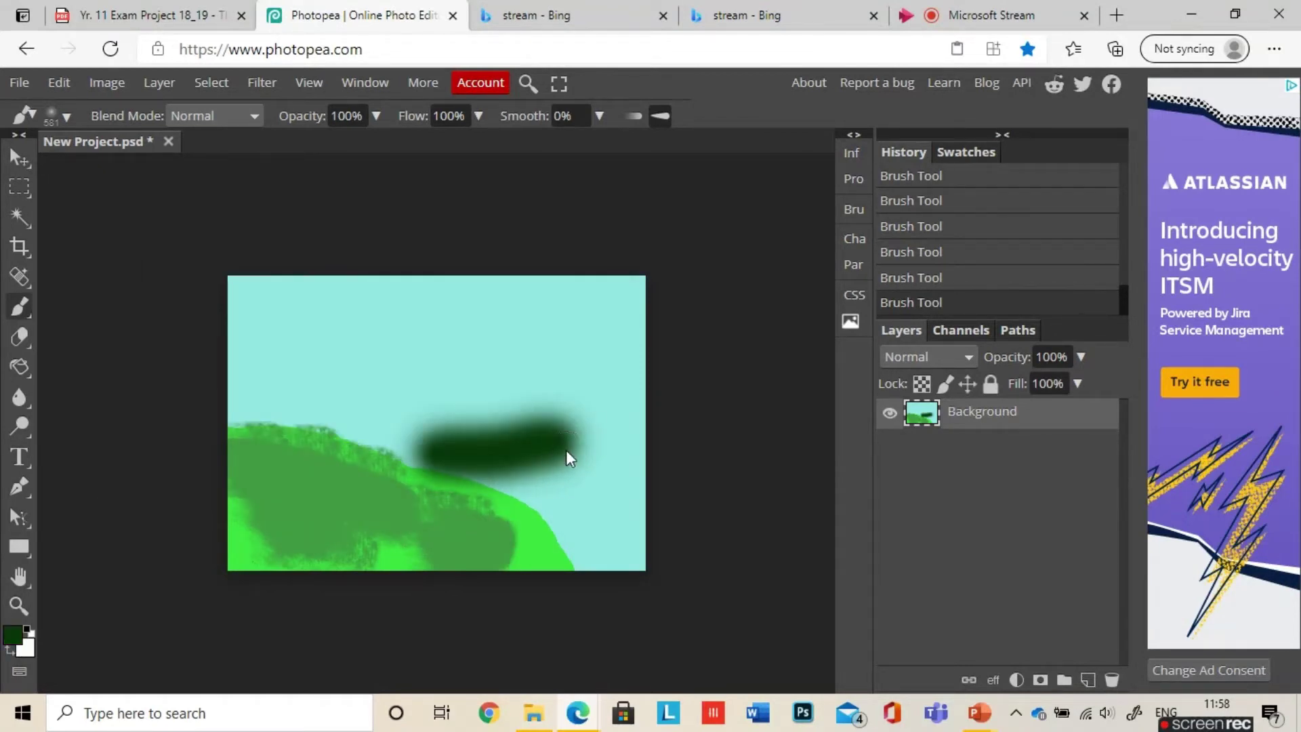
key(ctrl+z)
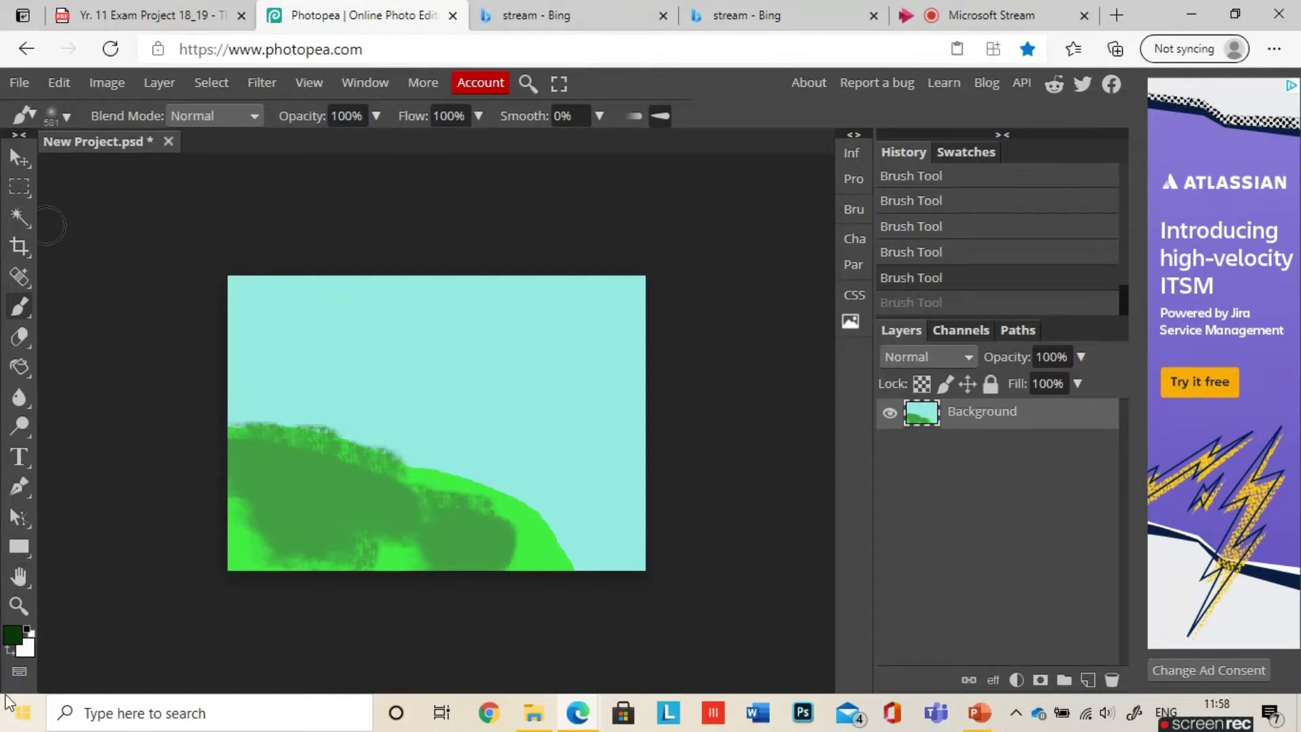
Pick pale grey-aqua bed9da as the paint colour
click(12, 635)
mouse_move(185, 327)
mouse_down()
mouse_move(185, 266)
mouse_move(209, 271)
mouse_move(215, 258)
mouse_move(186, 279)
mouse_move(224, 260)
mouse_move(174, 256)
mouse_move(169, 279)
mouse_move(185, 290)
mouse_up()
click(392, 375)
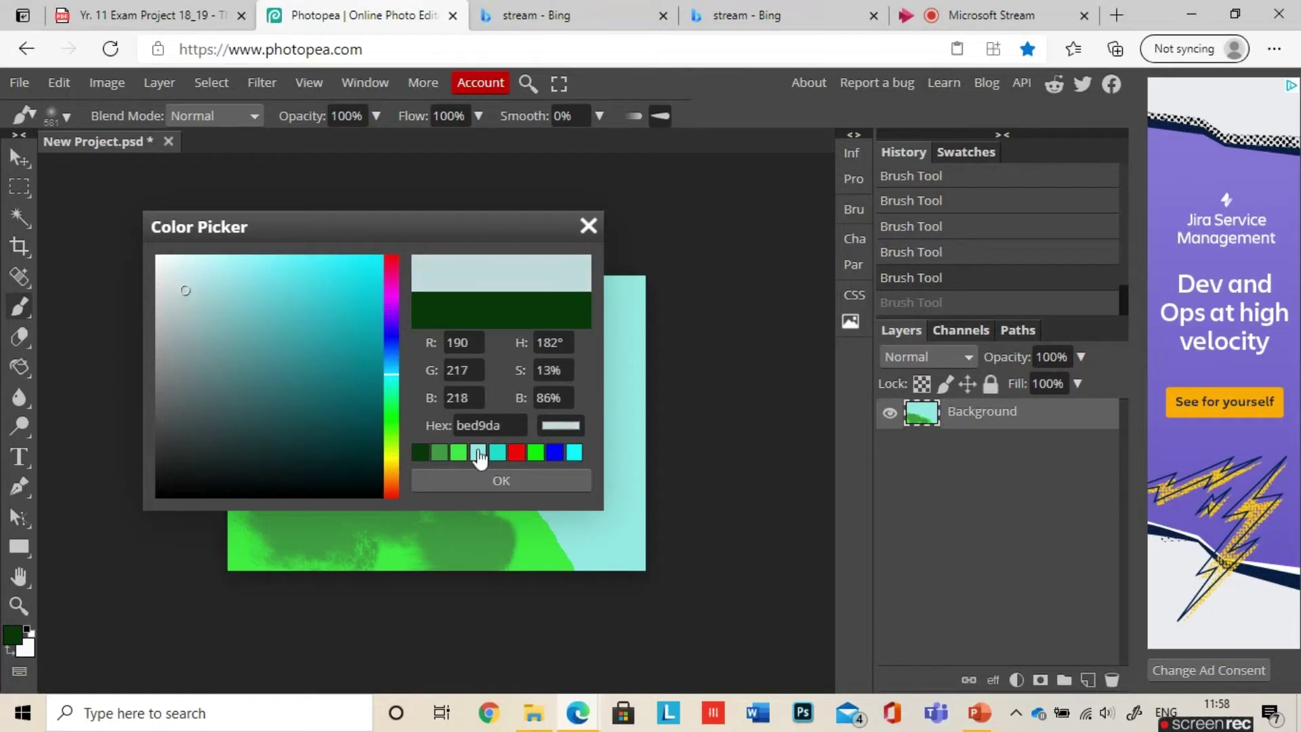
Paint faint pale clouds, then brighten the left and right clouds with near-white
click(493, 479)
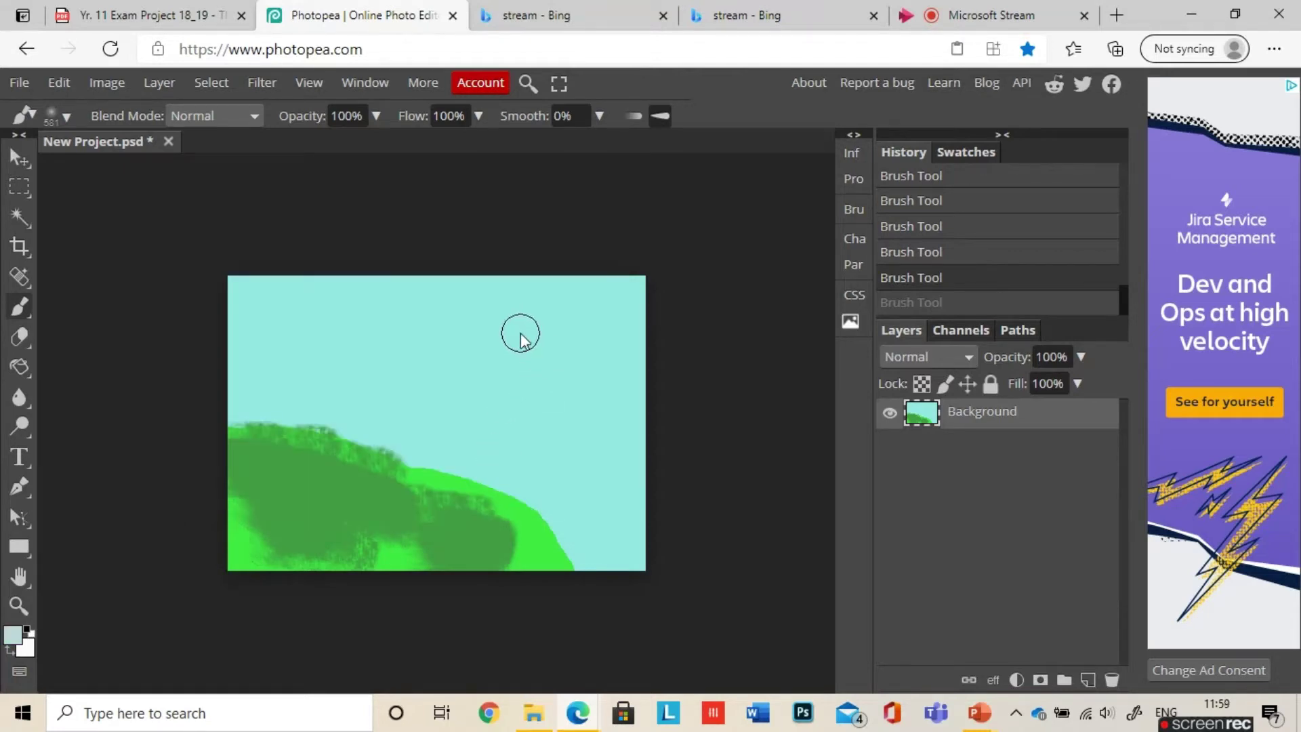
mouse_move(506, 336)
mouse_down()
mouse_move(558, 311)
mouse_move(571, 345)
mouse_move(585, 346)
mouse_move(472, 339)
mouse_up()
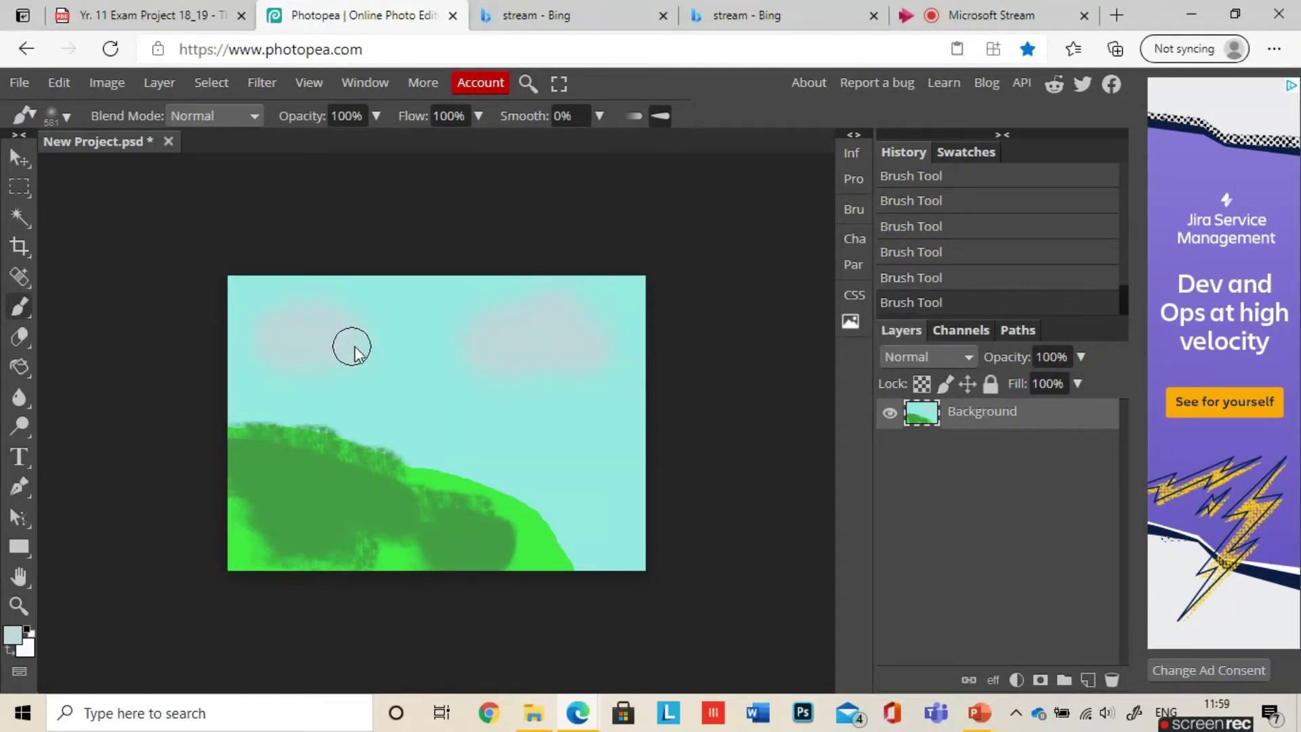
click(12, 634)
click(162, 259)
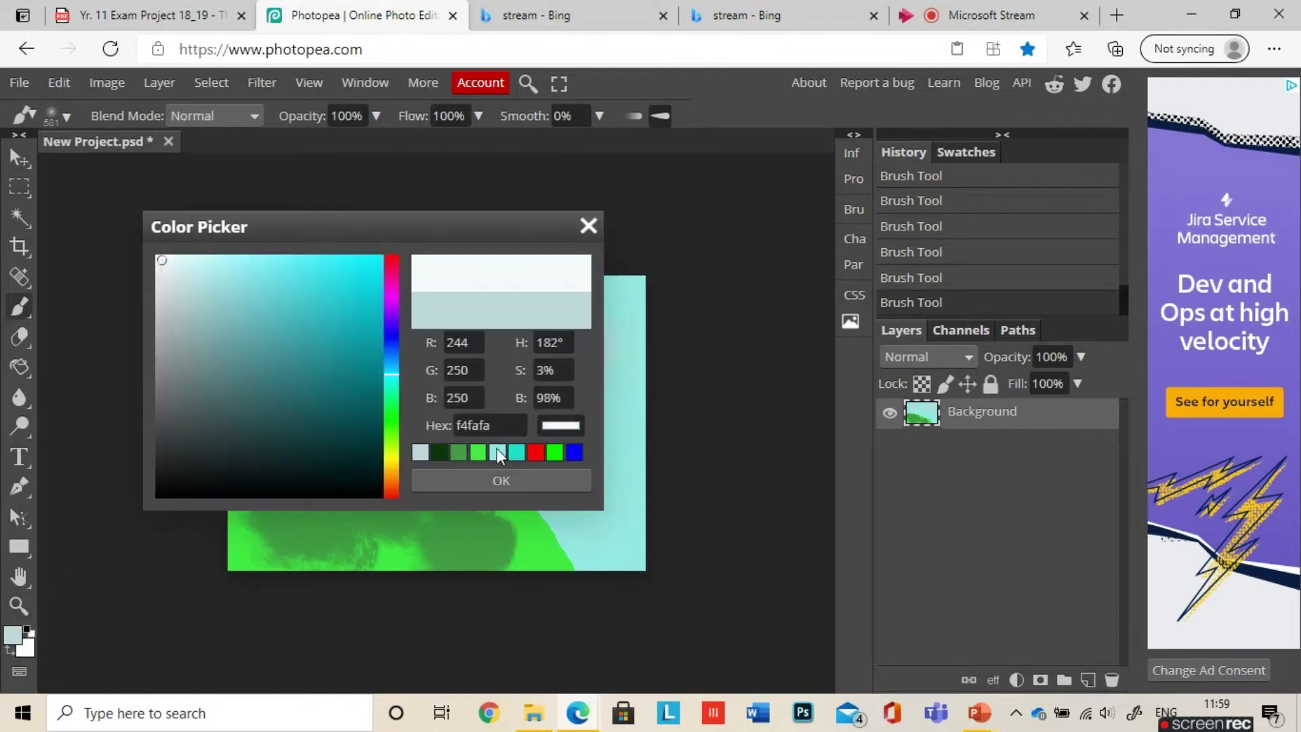
click(518, 477)
mouse_move(582, 334)
mouse_down()
mouse_move(546, 316)
mouse_move(505, 341)
mouse_up()
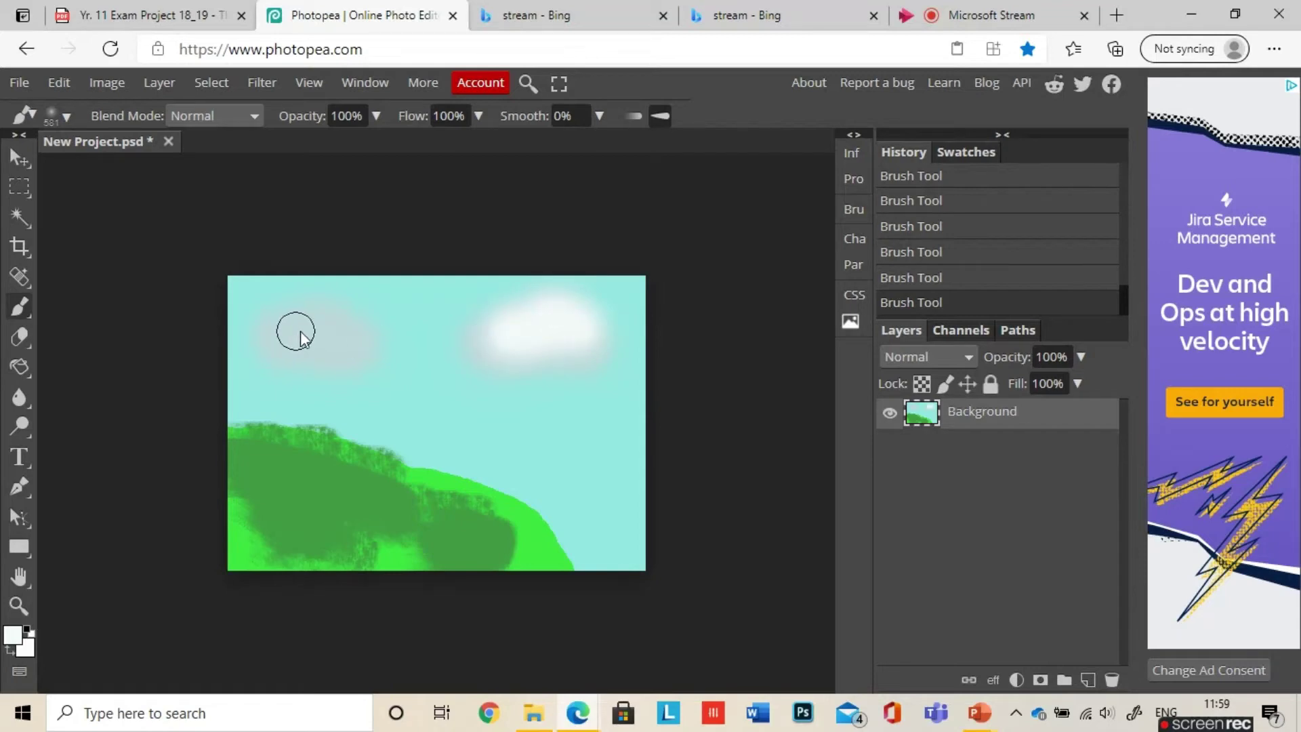
drag(348, 335, 281, 335)
Shade the right cloud's underside grey-teal, then brighten both clouds with white again
click(12, 635)
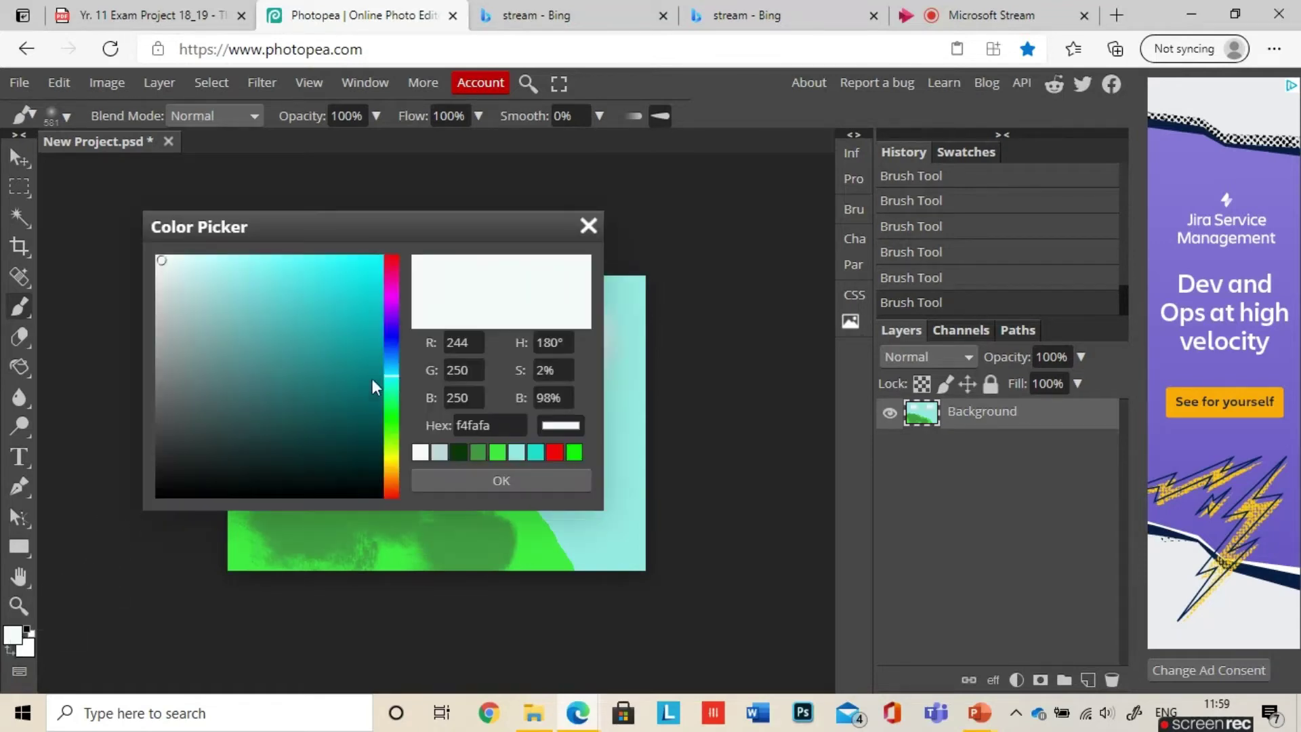
mouse_move(373, 377)
mouse_down()
mouse_move(226, 360)
mouse_move(207, 344)
mouse_move(382, 341)
mouse_up()
click(444, 474)
mouse_move(478, 345)
mouse_down()
mouse_move(546, 352)
mouse_move(584, 339)
mouse_up()
click(12, 635)
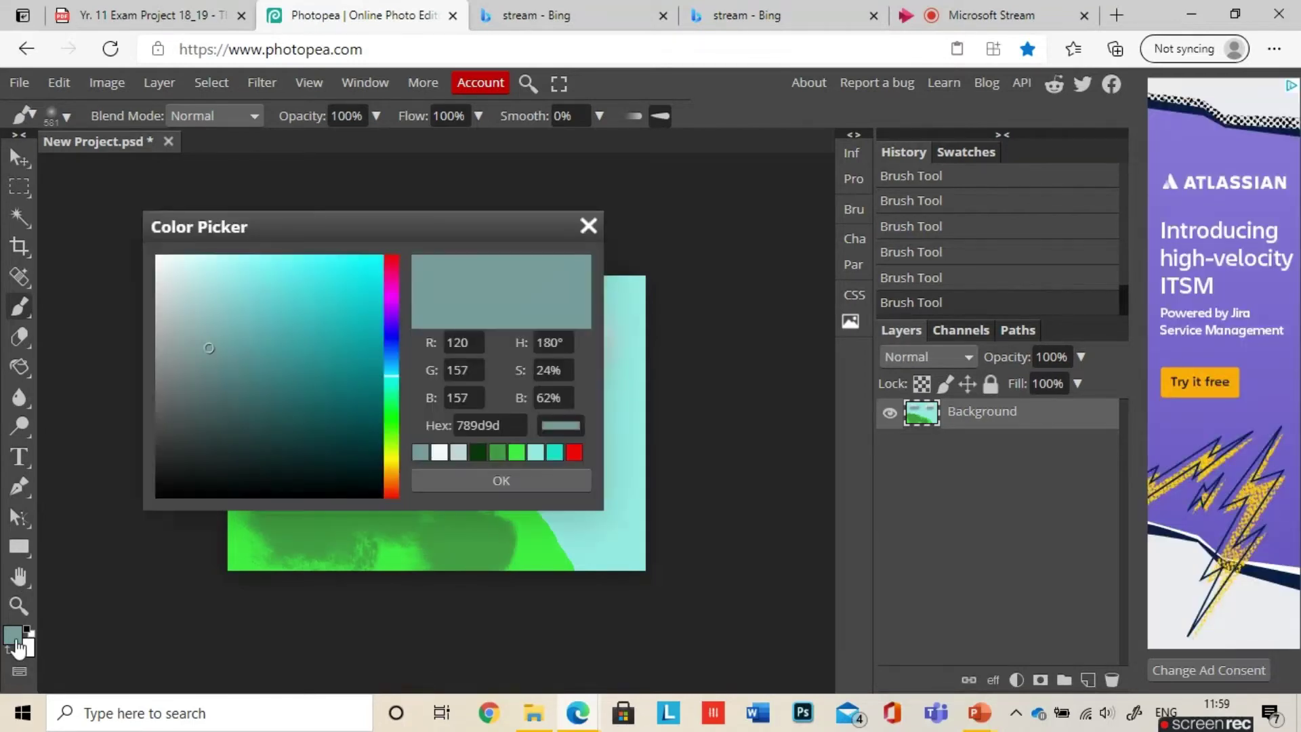
drag(226, 319, 209, 295)
key(Return)
mouse_move(271, 339)
mouse_down()
mouse_move(403, 343)
mouse_move(555, 322)
mouse_move(608, 366)
mouse_move(617, 353)
mouse_up()
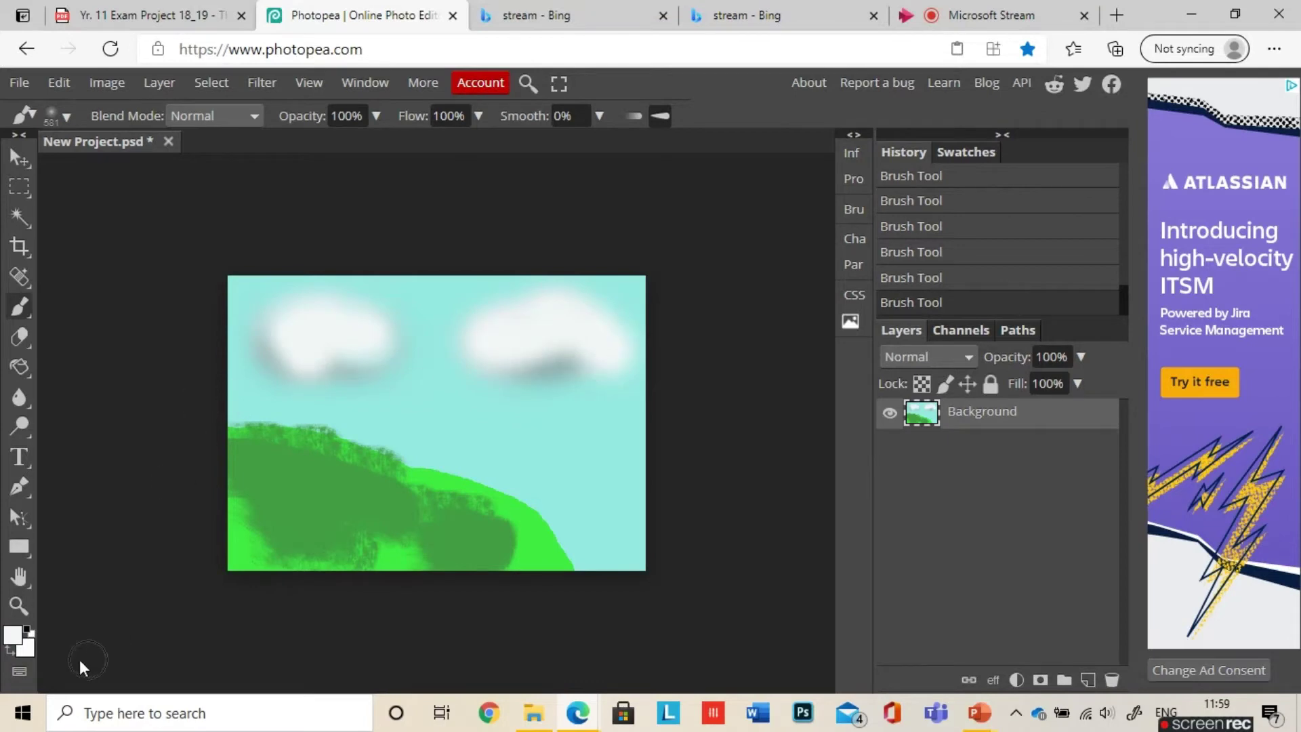
Set the Eraser to the soft 24 preset at 571 px, test-erase the right cloud, then undo
click(16, 347)
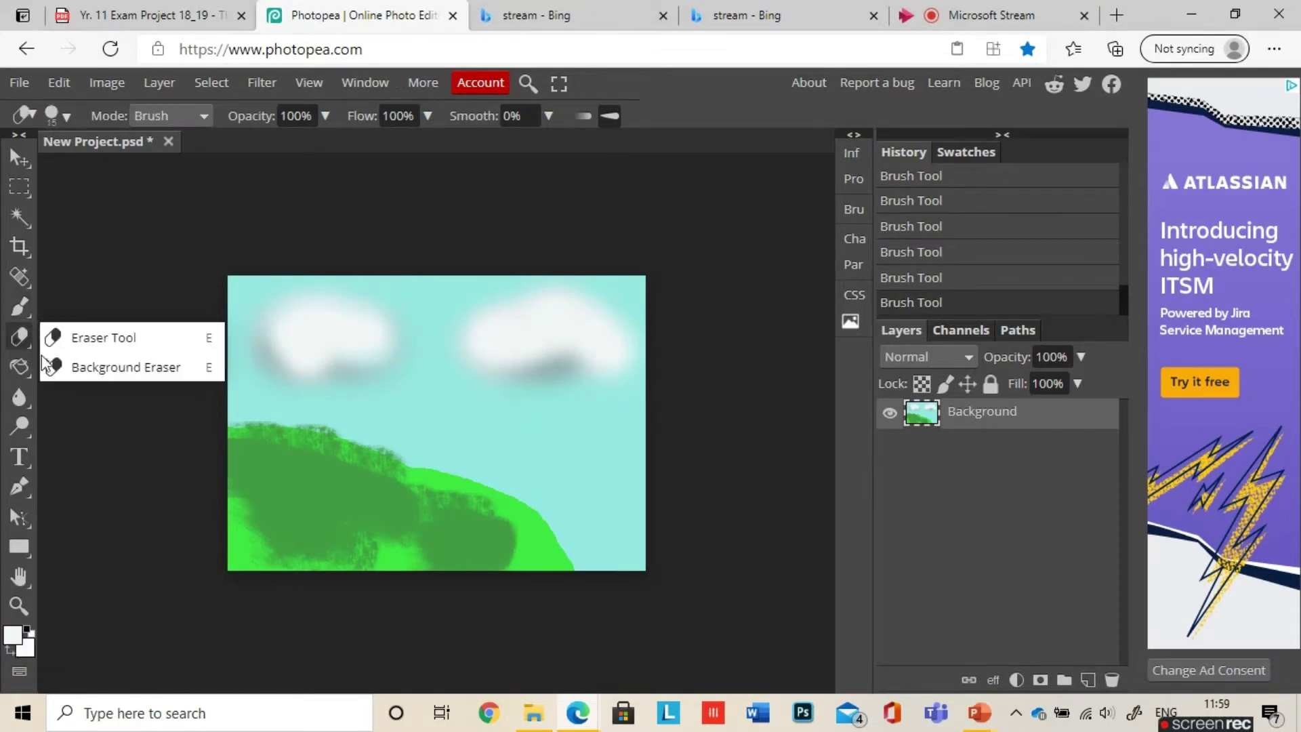
click(84, 345)
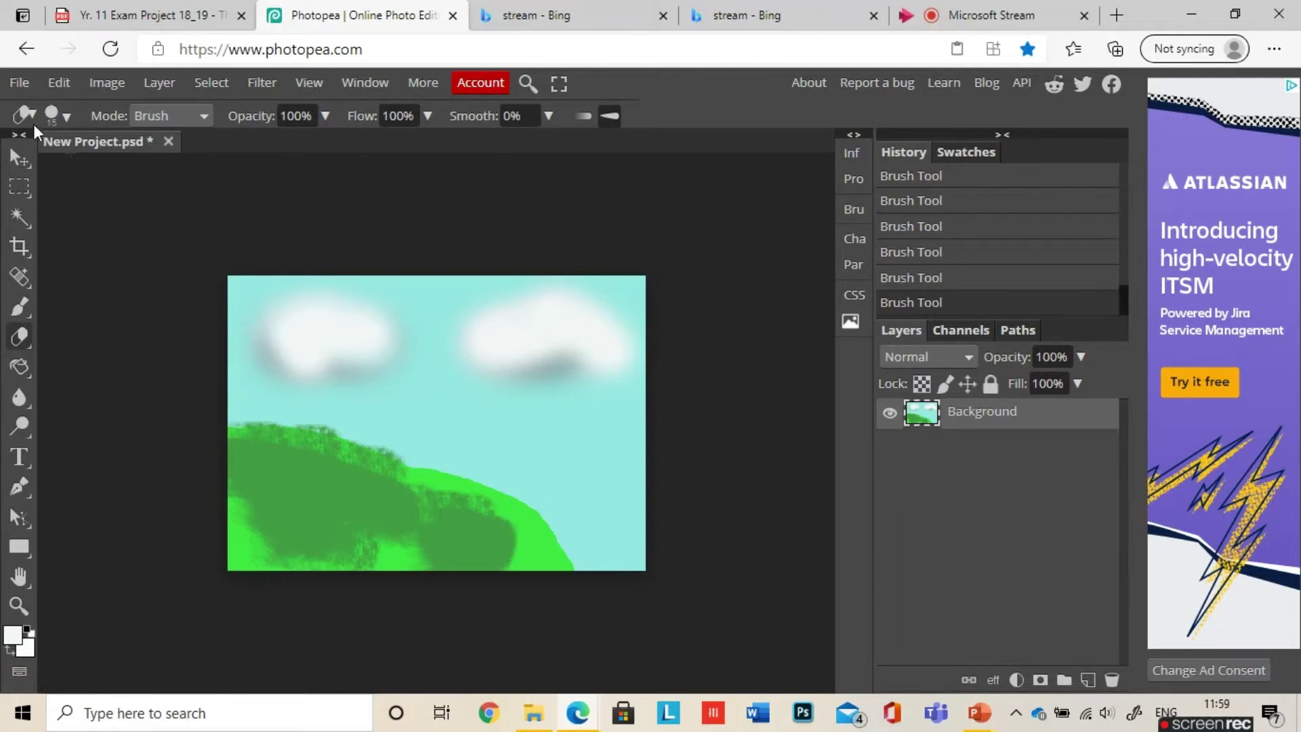
click(59, 119)
drag(133, 167, 159, 172)
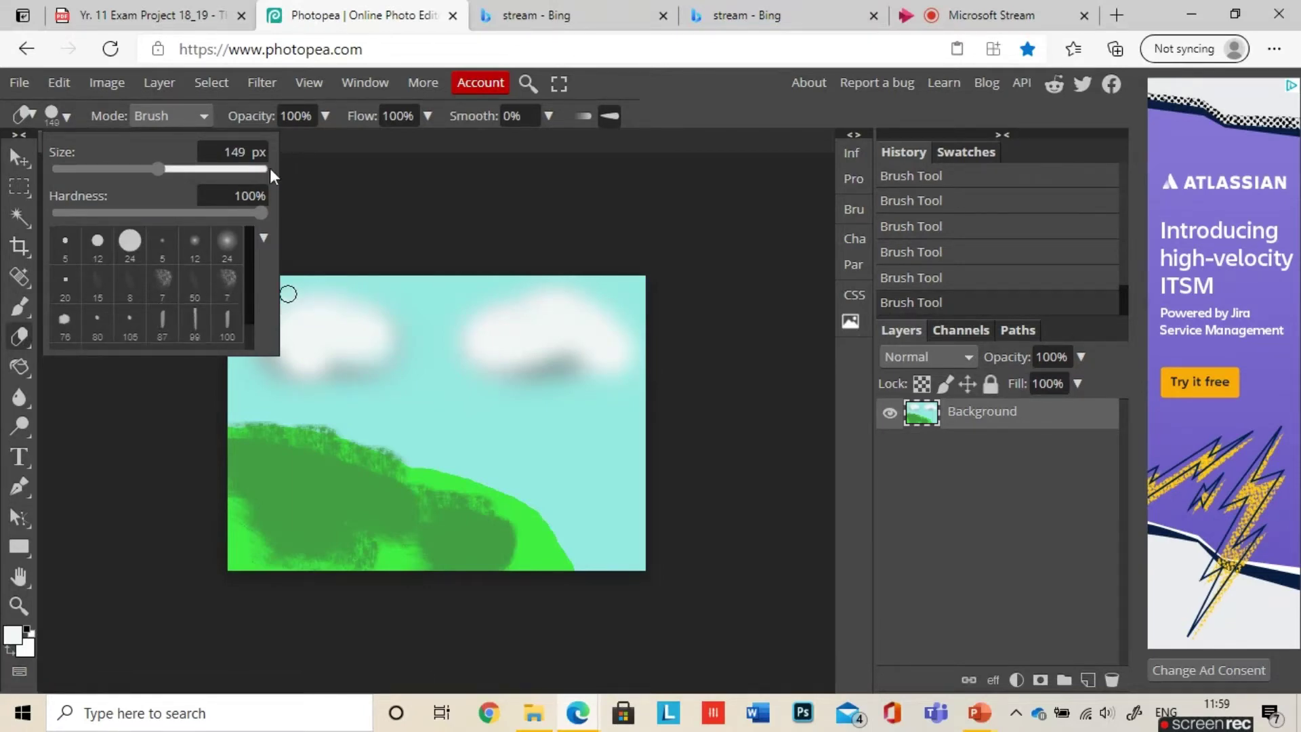
click(227, 240)
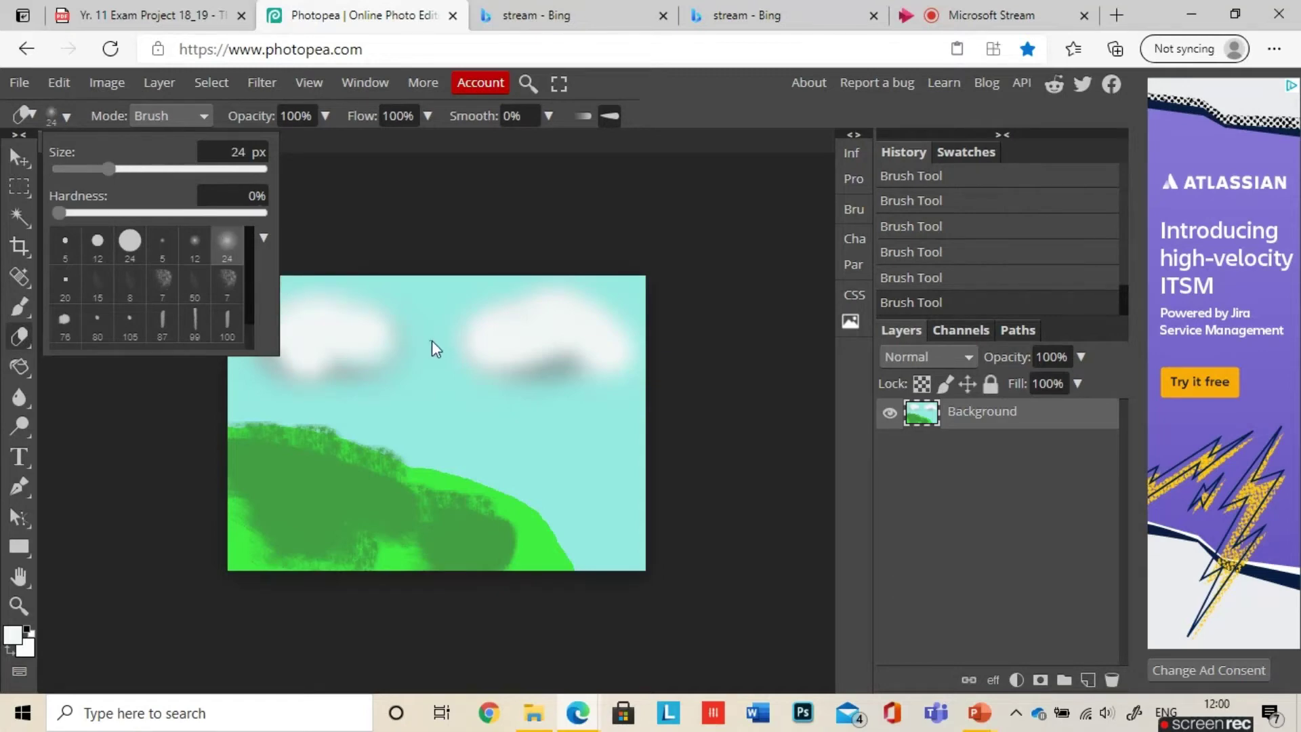
click(223, 168)
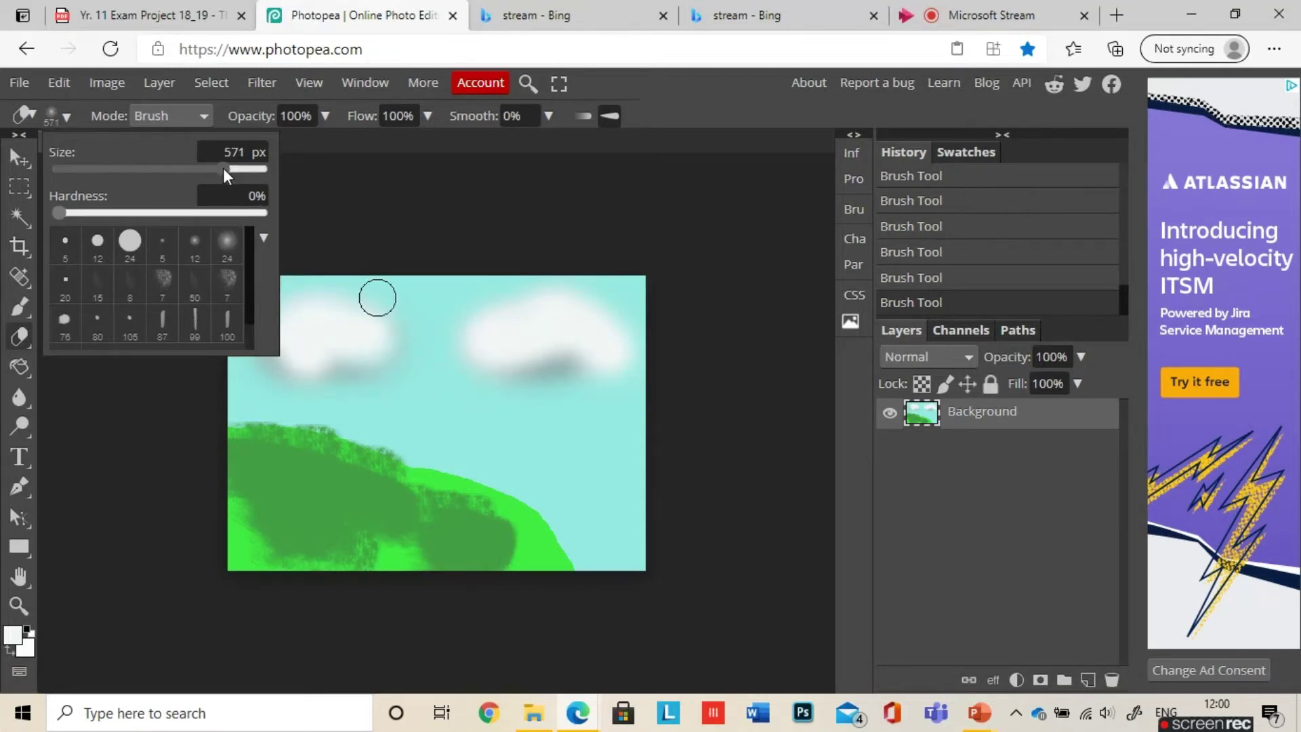
mouse_move(509, 329)
mouse_down()
mouse_move(565, 318)
mouse_move(587, 339)
mouse_up()
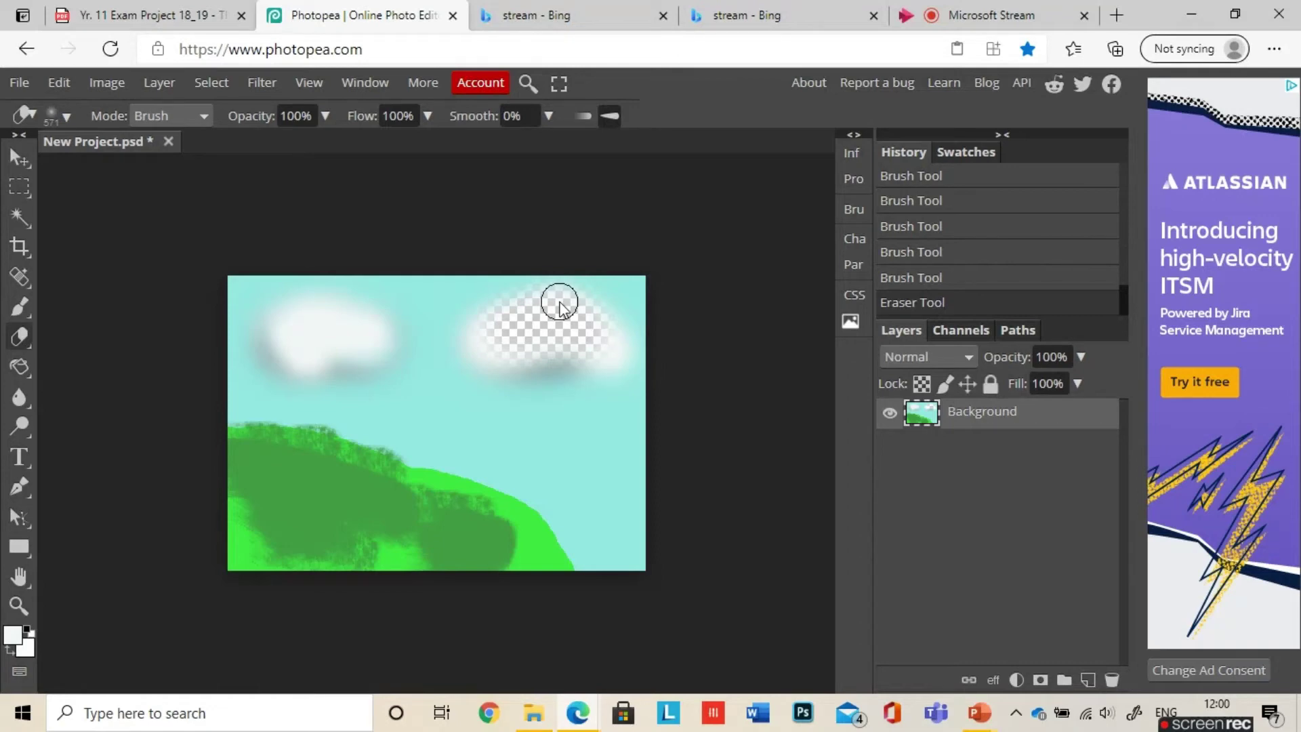
key(ctrl+z)
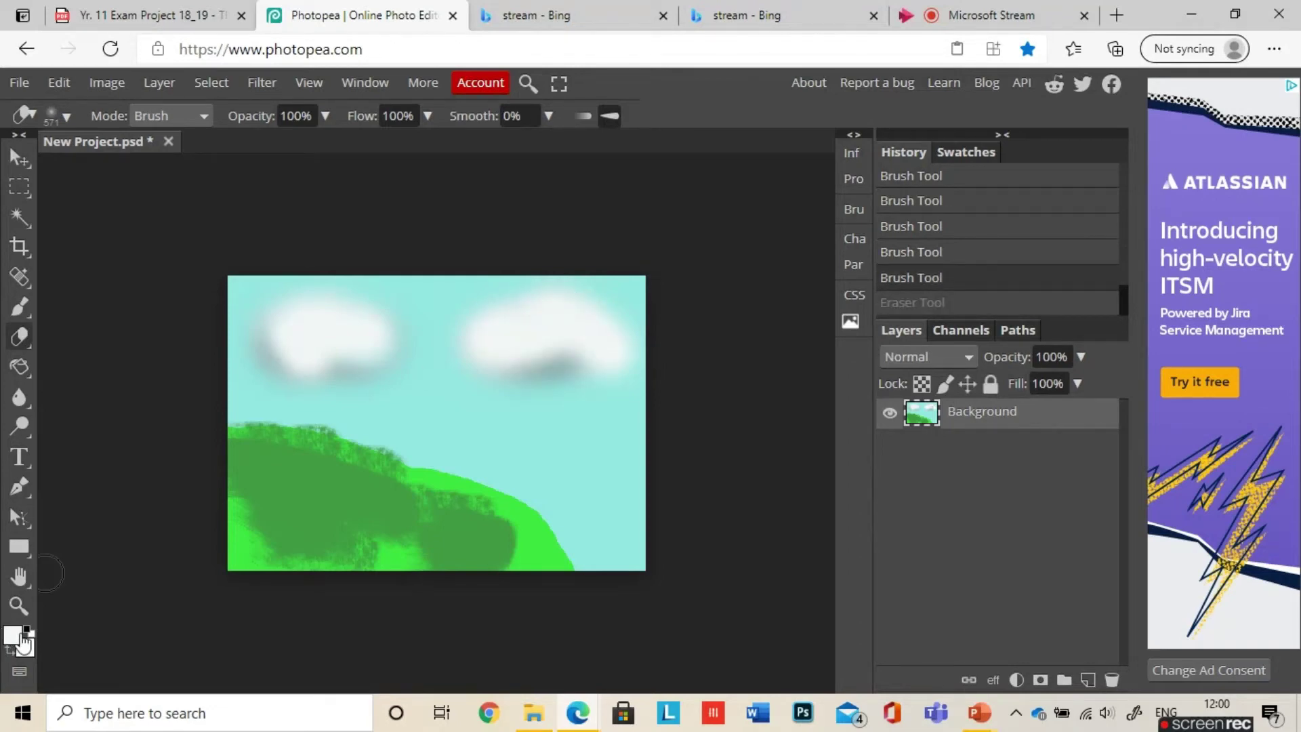
Compare History states and settle on the last Brush Tool step, discarding the eraser mark
click(944, 263)
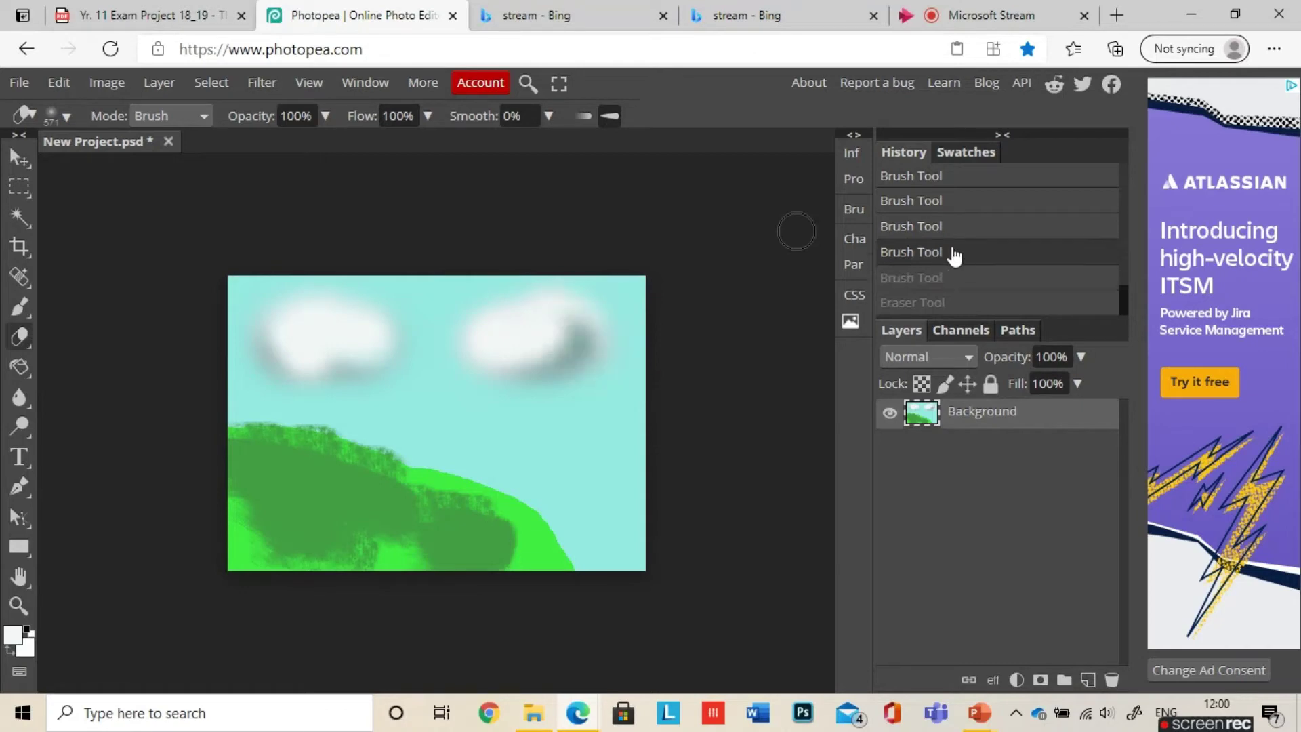
click(966, 234)
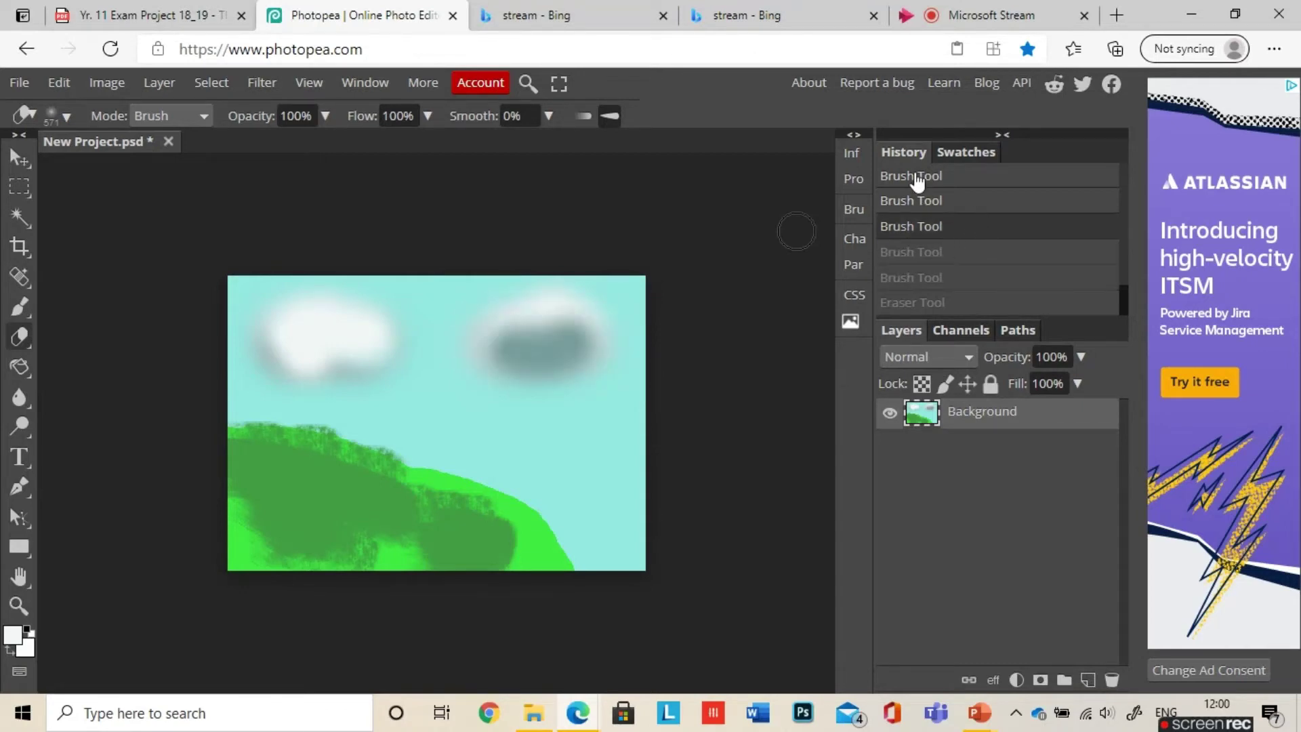
click(935, 200)
click(962, 186)
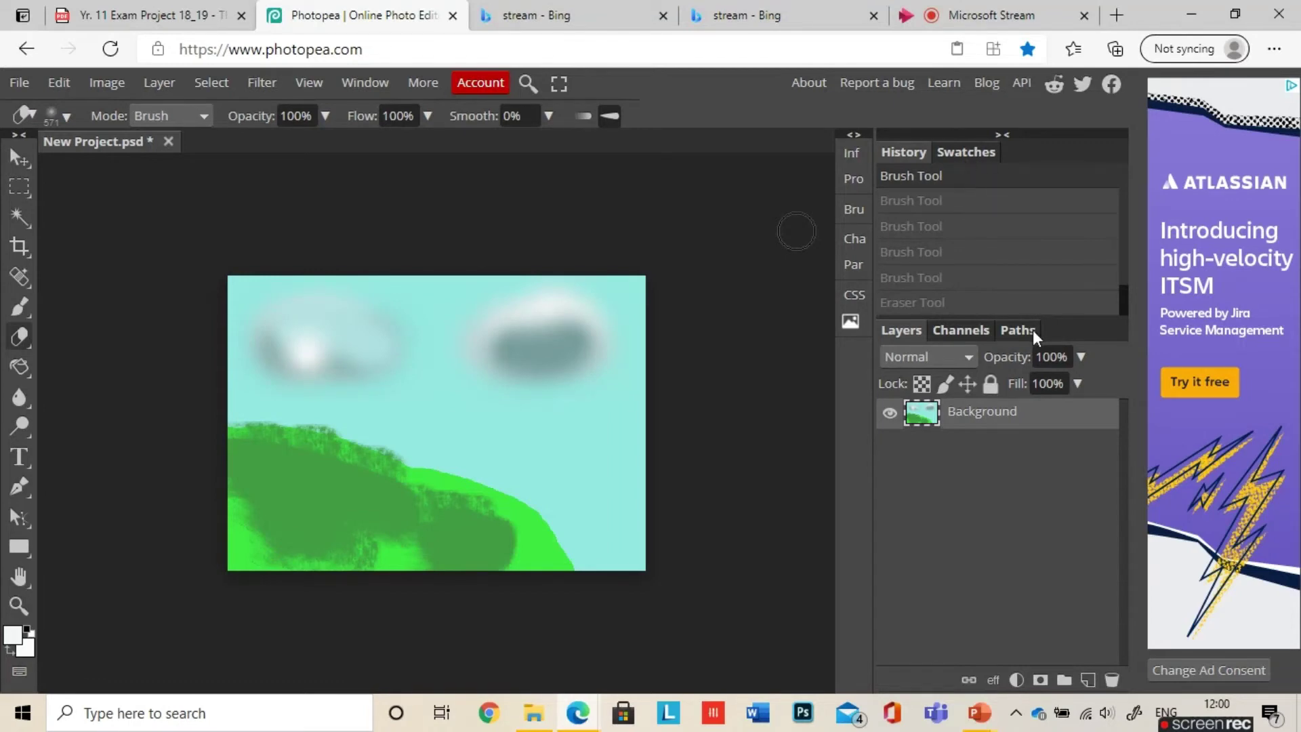
mouse_move(1123, 302)
mouse_down()
mouse_move(1129, 284)
mouse_move(1127, 302)
mouse_up()
click(934, 174)
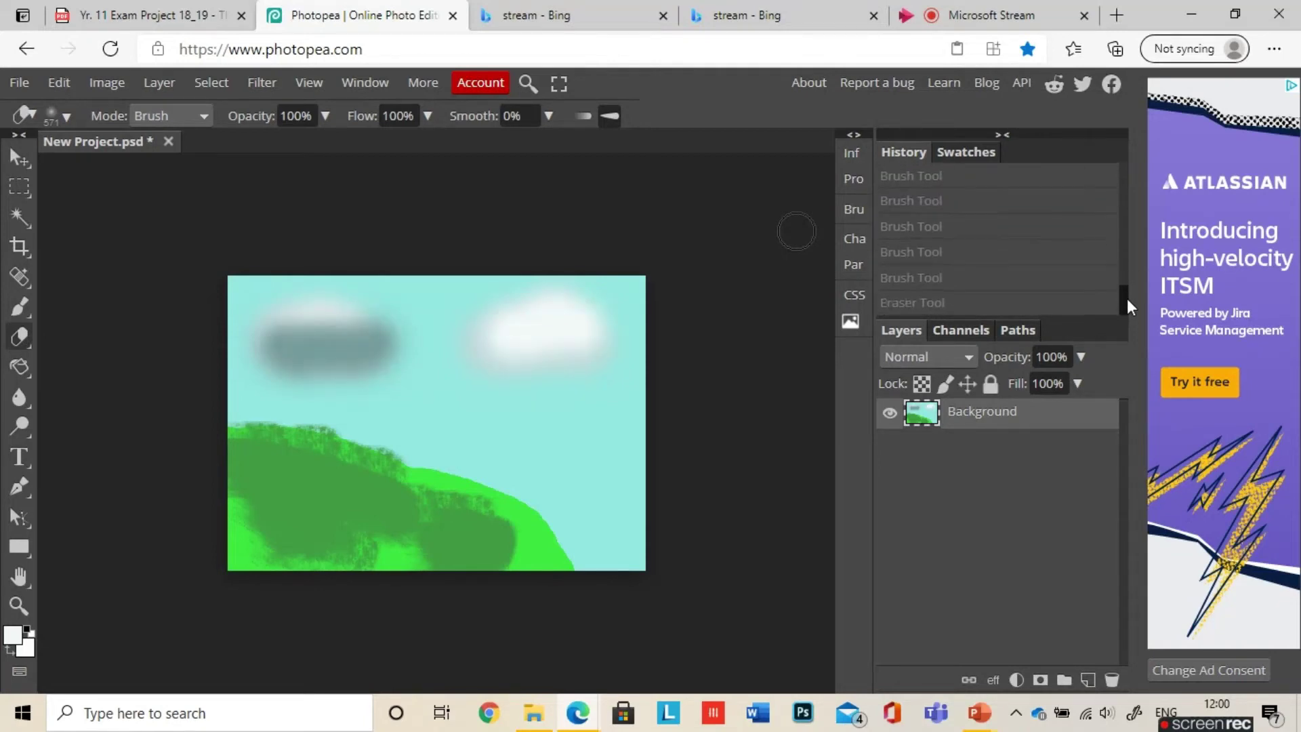
click(986, 306)
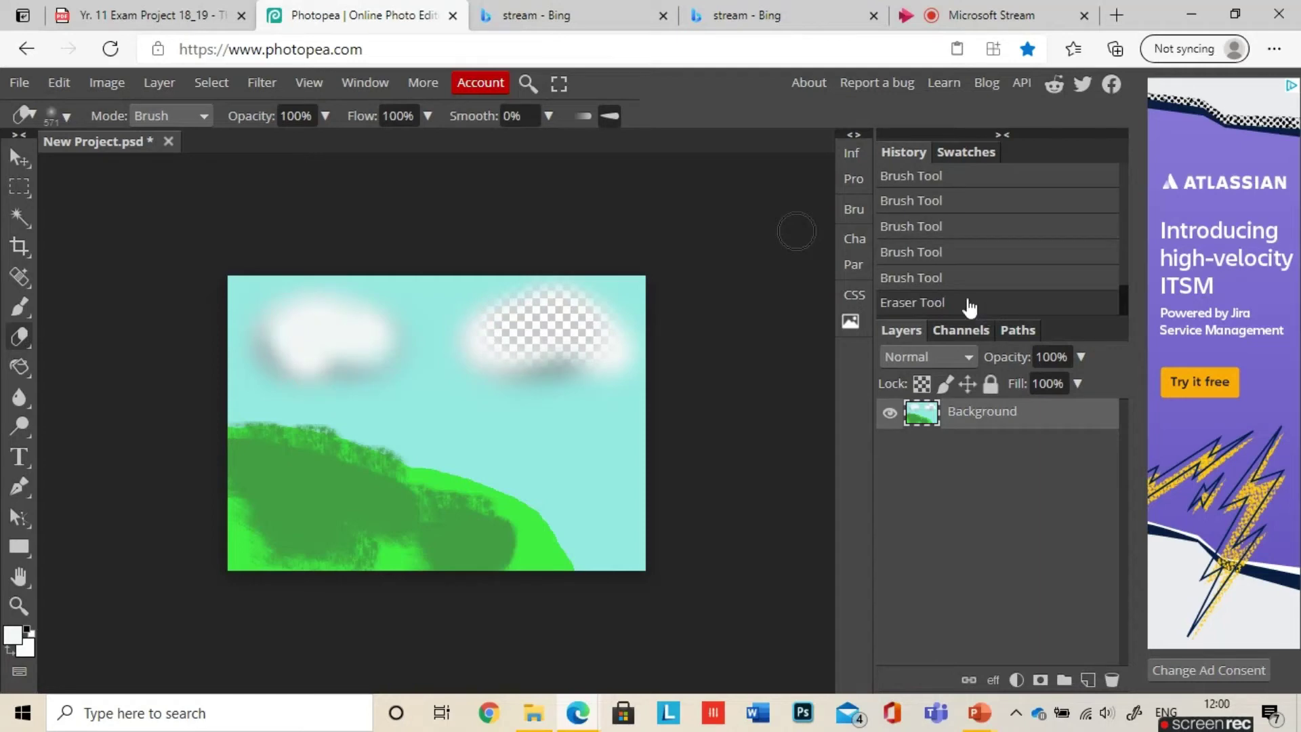
click(911, 289)
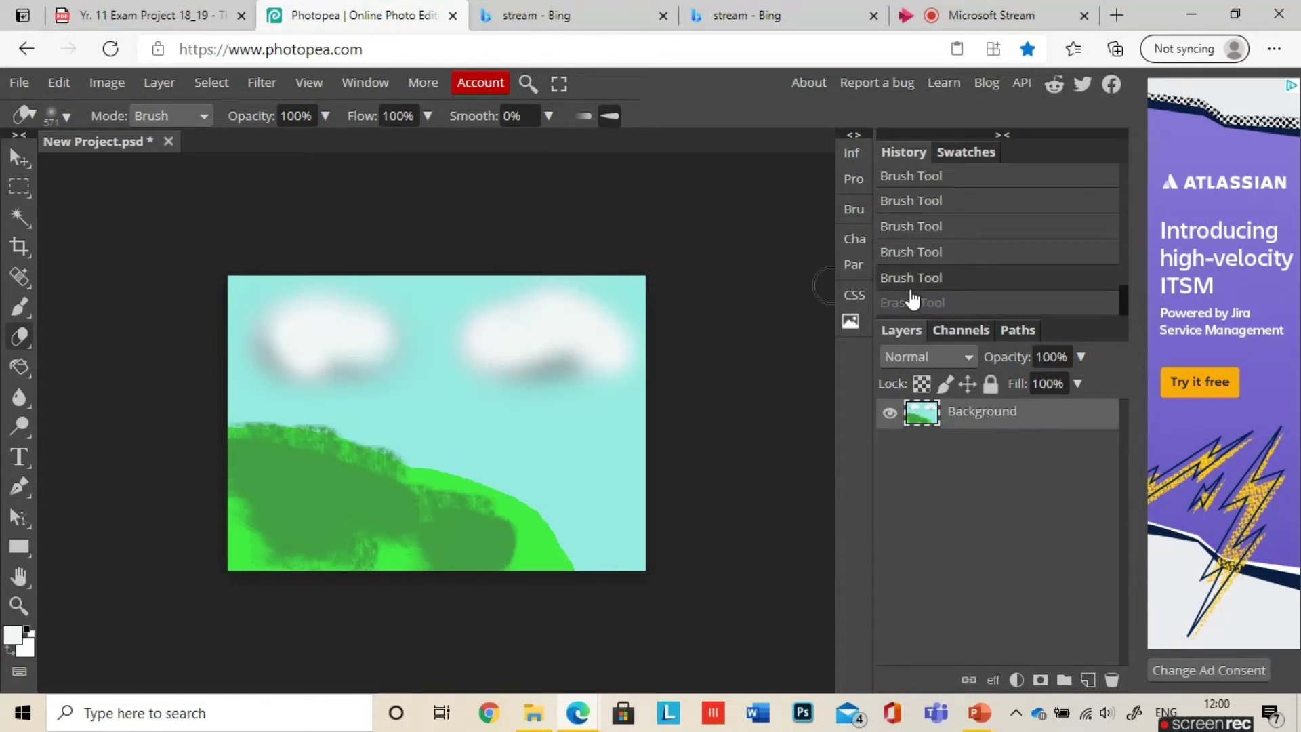
click(16, 340)
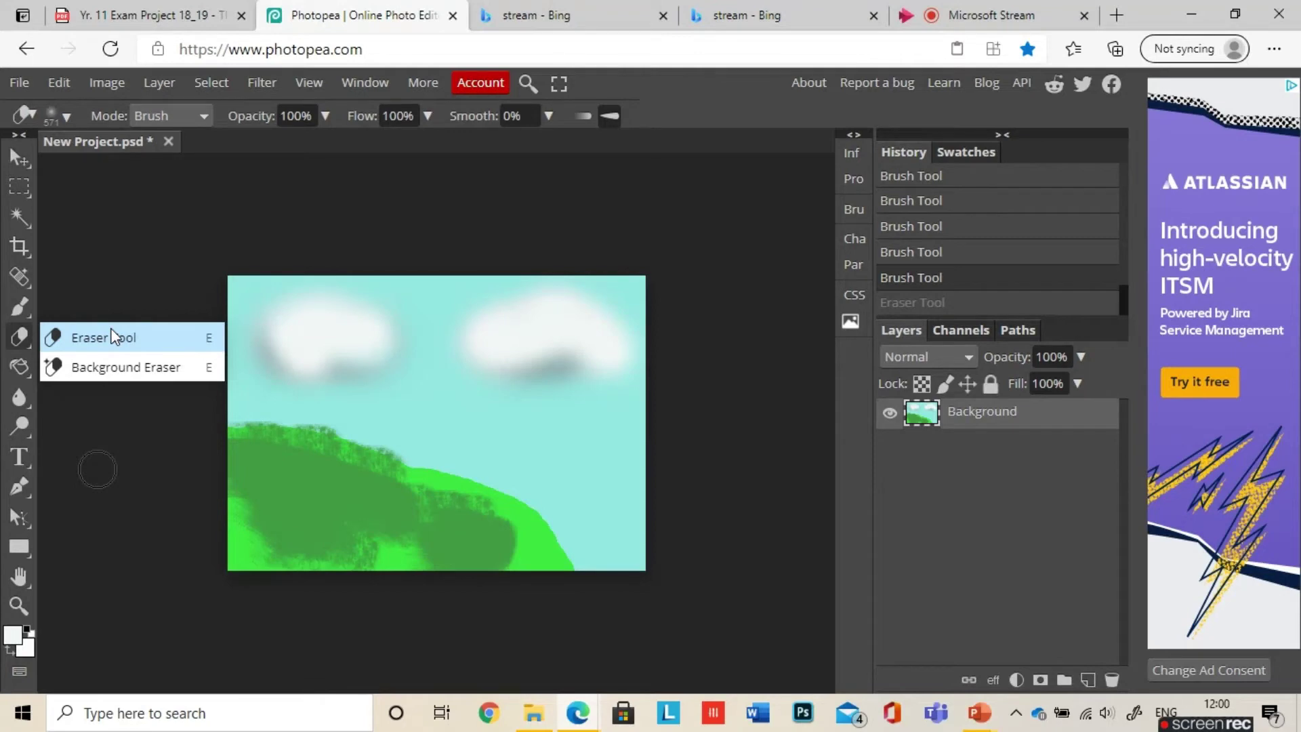
Paint dark green strokes along the hill with a soft brush at 149 px
click(12, 635)
click(517, 456)
click(19, 307)
click(80, 301)
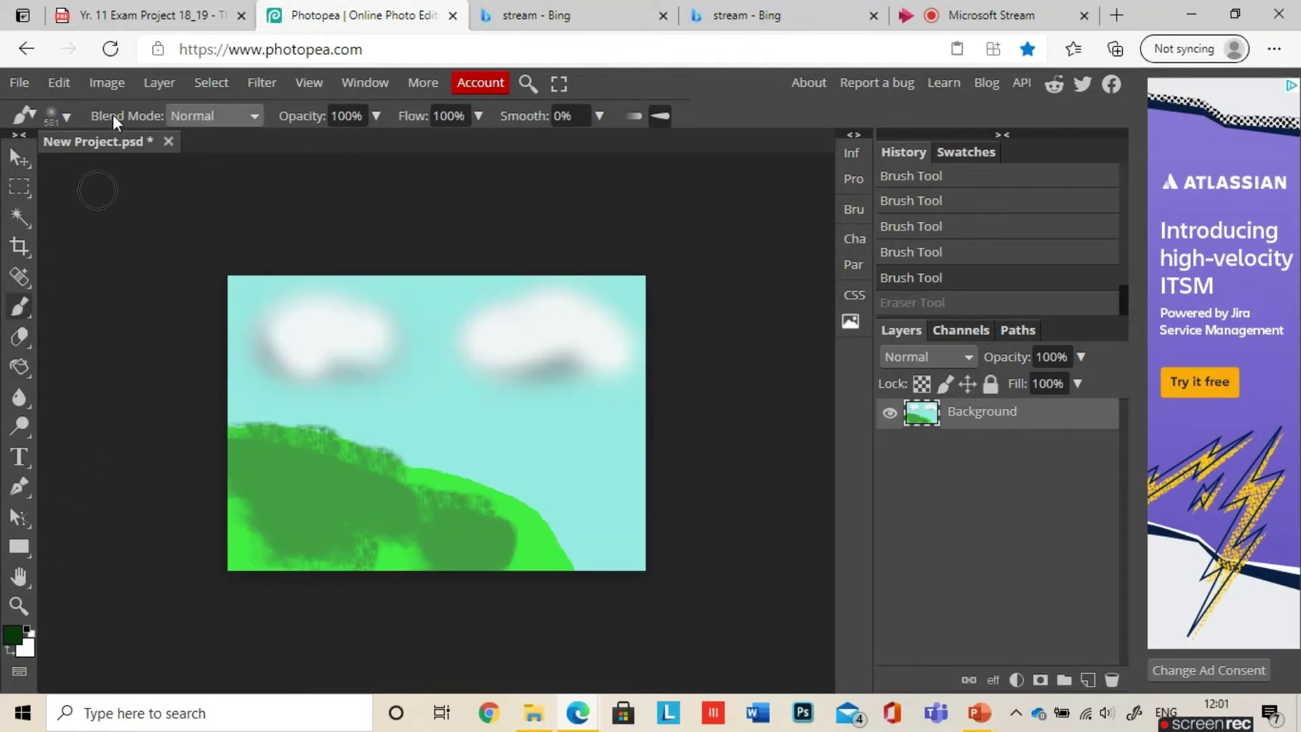
click(61, 118)
drag(102, 169, 247, 169)
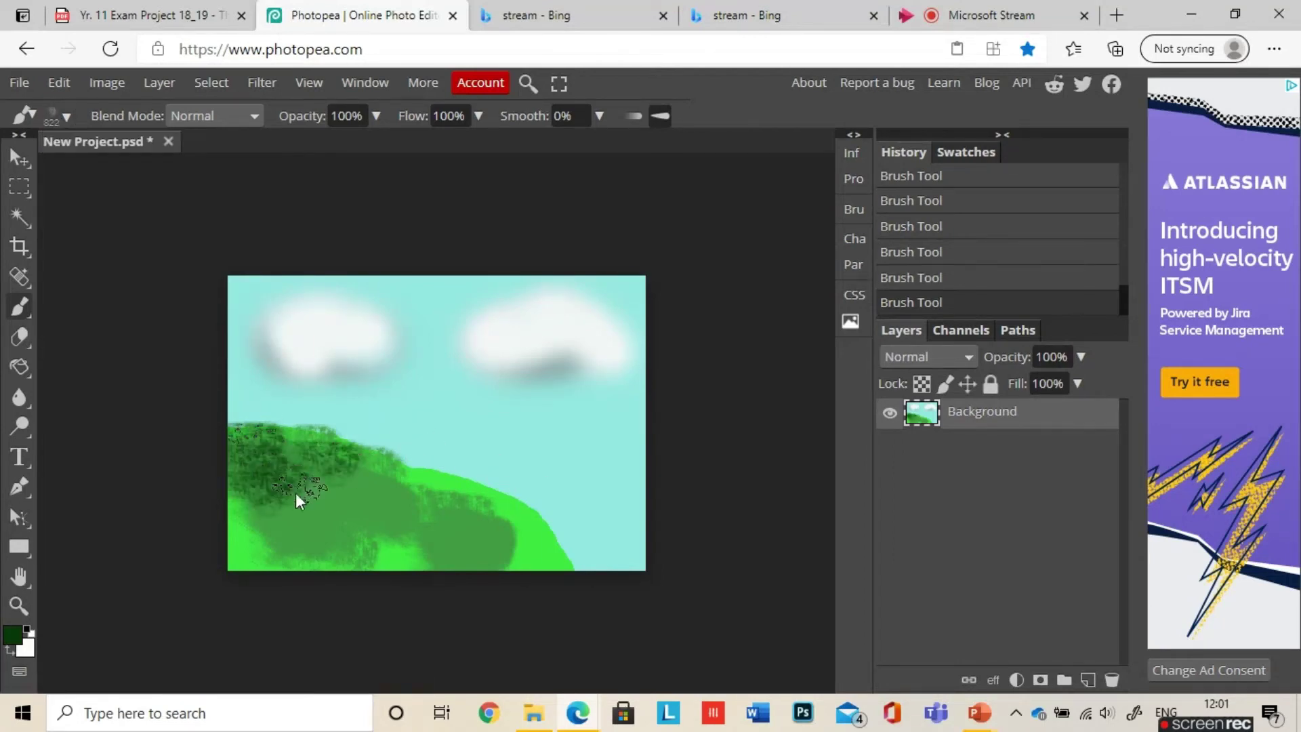
drag(296, 493, 525, 559)
Enlarge the brush to 736 px and add paler strokes to the right hill
click(66, 116)
drag(149, 168, 136, 168)
mouse_move(438, 454)
mouse_down()
mouse_move(373, 526)
mouse_move(458, 550)
mouse_move(393, 542)
mouse_up()
click(12, 635)
click(535, 481)
Paint large dark green blobs on the hill with a 486 px brush, undoing the left blob
click(66, 116)
click(103, 298)
click(66, 117)
click(98, 241)
mouse_move(583, 529)
mouse_down()
mouse_move(616, 477)
mouse_move(515, 488)
mouse_up()
click(220, 502)
key(ctrl+z)
Paint bright green over the lower-right hill
click(12, 635)
click(305, 562)
click(496, 478)
mouse_move(559, 542)
mouse_down()
mouse_move(500, 536)
mouse_move(396, 495)
mouse_up()
Scatter dark green strokes across the hill with a 635 px brush
click(13, 634)
click(581, 214)
click(66, 117)
click(205, 187)
click(518, 542)
mouse_move(518, 542)
mouse_down()
mouse_move(398, 521)
mouse_move(438, 489)
mouse_move(314, 480)
mouse_move(317, 463)
mouse_move(510, 510)
mouse_move(569, 553)
mouse_move(527, 510)
mouse_move(587, 565)
mouse_move(479, 523)
mouse_up()
Cover the bright patch in dark green at 485 px, then add bright green strokes to the right hill
click(66, 117)
drag(257, 166, 223, 166)
mouse_move(405, 535)
mouse_down()
mouse_move(450, 541)
mouse_move(386, 520)
mouse_move(420, 485)
mouse_up()
click(12, 635)
click(343, 368)
click(499, 476)
mouse_move(582, 515)
mouse_down()
mouse_move(644, 461)
mouse_move(593, 552)
mouse_up()
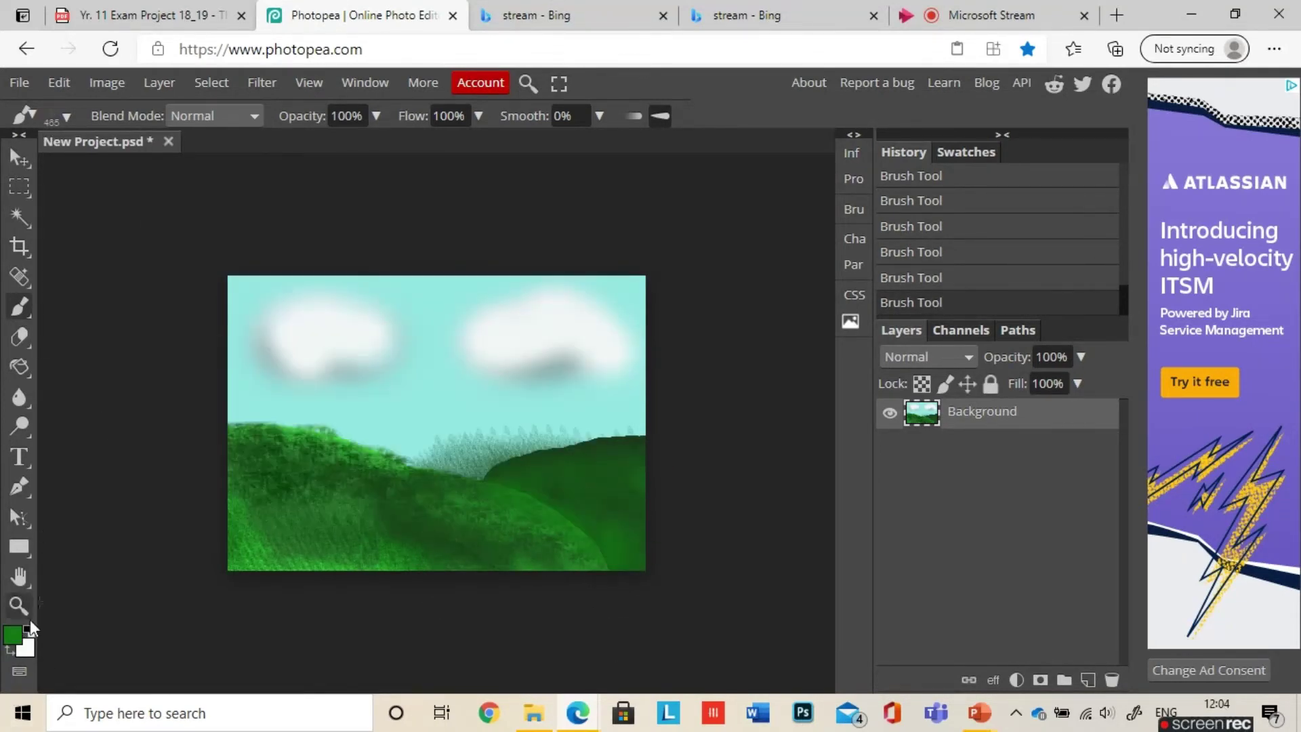
alt+click(588, 531)
Use the Pencil with the 76 preset to dab light green dots near the hill bottom
right_click(19, 306)
click(81, 324)
click(66, 116)
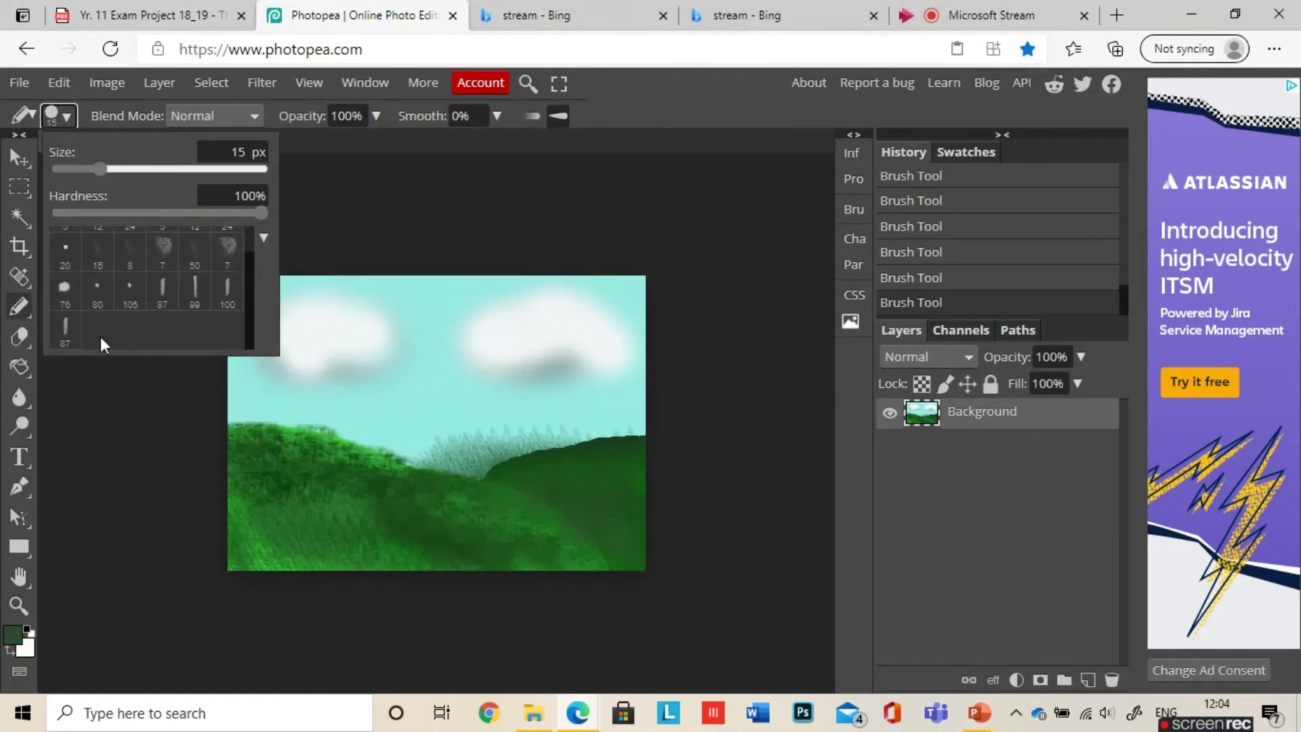
click(65, 286)
click(12, 634)
click(499, 479)
click(401, 327)
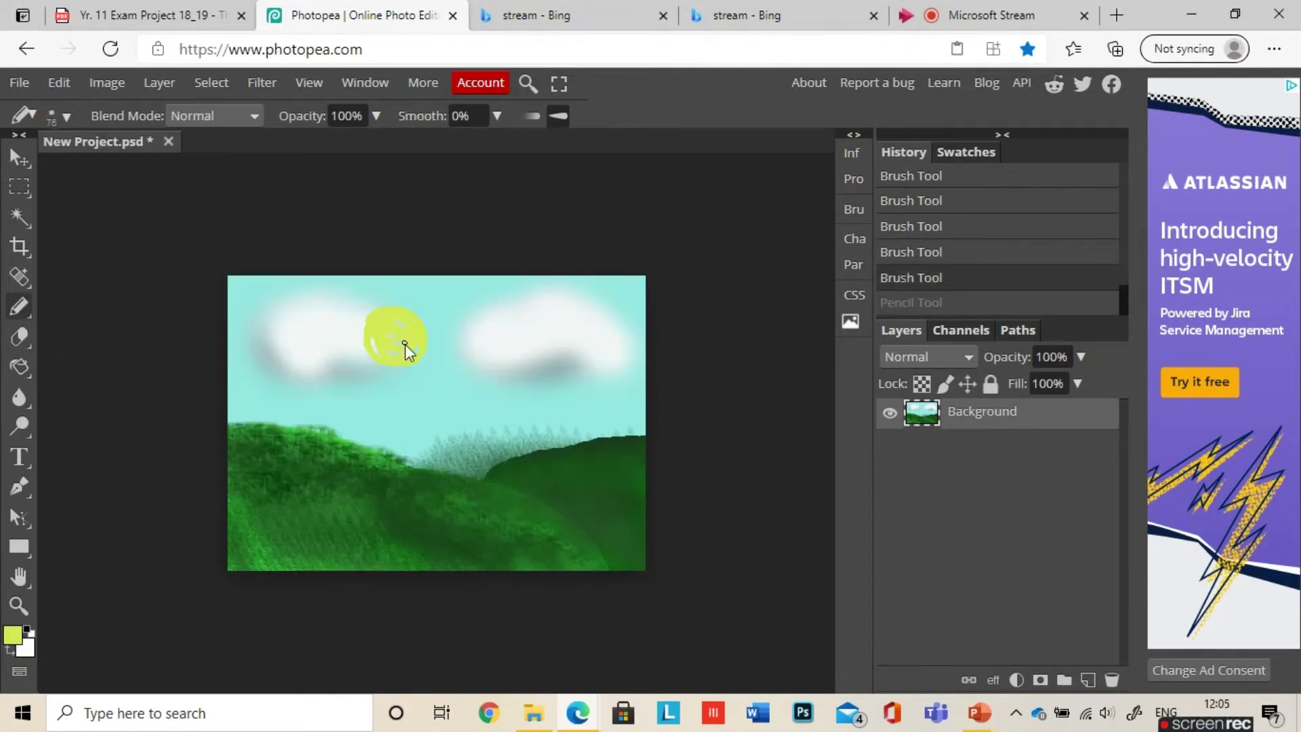
click(556, 549)
click(583, 552)
Switch to a large scattered preset and scatter yellow flower dots over the right hill
click(535, 556)
click(542, 572)
click(65, 117)
click(166, 281)
mouse_move(591, 530)
mouse_down()
mouse_move(600, 495)
mouse_move(529, 477)
mouse_up()
Scatter pink flowers across the lower meadow
click(12, 634)
click(319, 307)
click(499, 479)
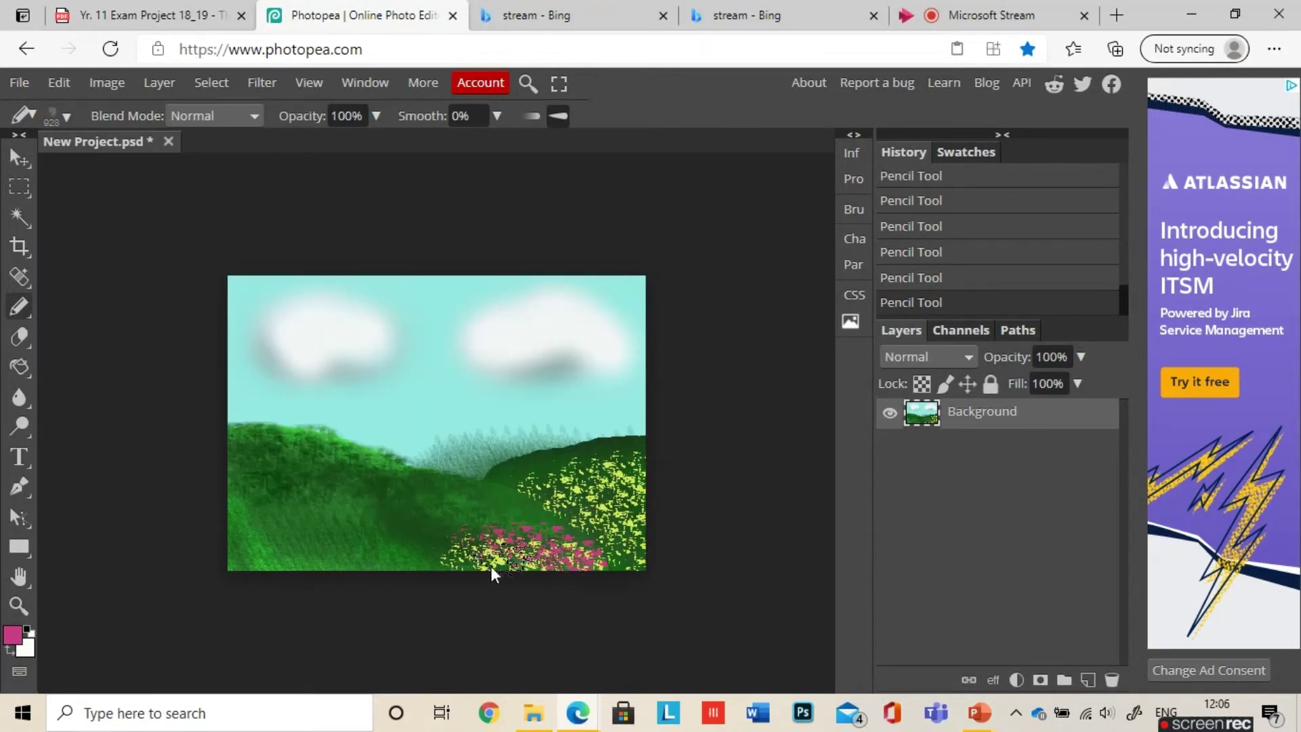
mouse_move(461, 571)
mouse_down()
mouse_move(566, 537)
mouse_move(400, 527)
mouse_move(680, 530)
mouse_up()
Sprinkle dark green specks over the yellow and pink flowers
click(12, 635)
click(478, 452)
click(501, 481)
click(13, 635)
click(307, 450)
click(500, 481)
mouse_move(625, 554)
mouse_down()
mouse_move(588, 531)
mouse_move(572, 481)
mouse_up()
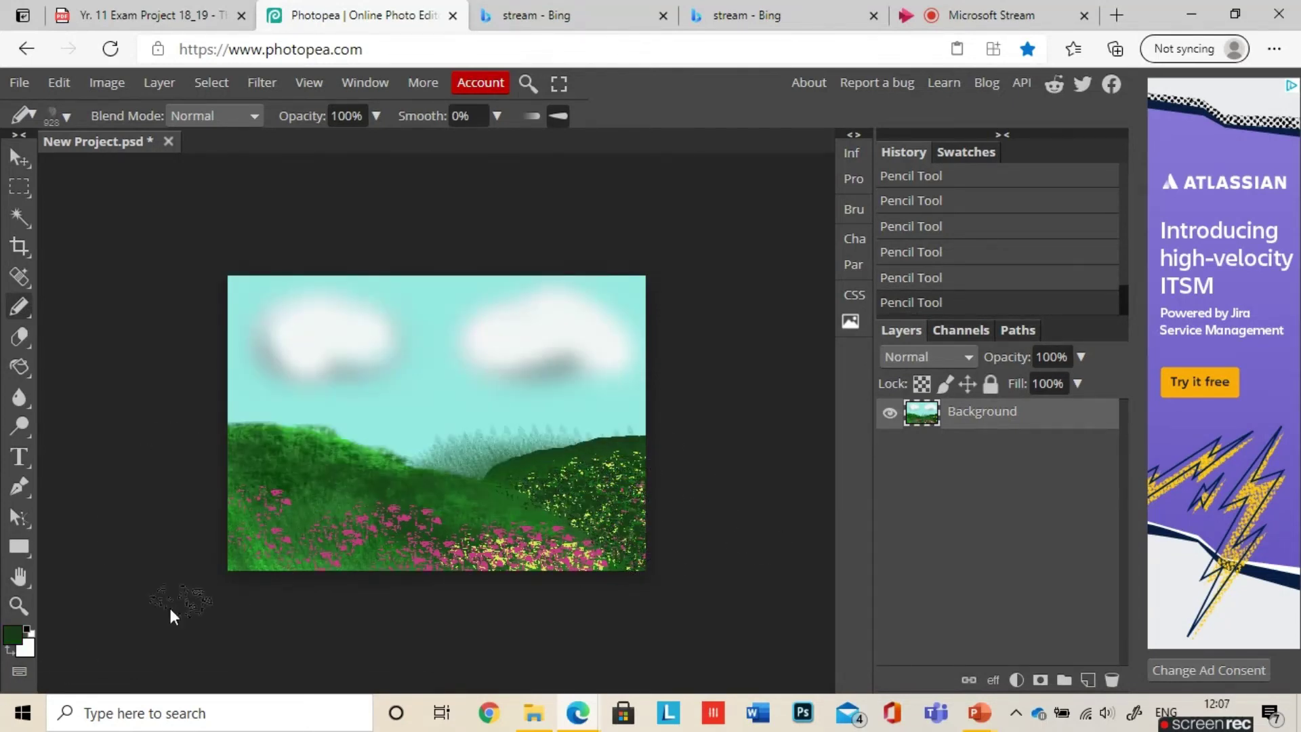
drag(287, 542, 263, 542)
Scatter yellow flowers across the lower-left meadow
click(12, 634)
click(397, 469)
click(292, 267)
click(501, 480)
mouse_move(420, 501)
mouse_down()
mouse_move(392, 546)
mouse_move(319, 553)
mouse_move(336, 474)
mouse_up()
Add dark green marks across the flower meadow
click(12, 634)
click(420, 452)
click(501, 480)
click(13, 634)
click(320, 495)
key(Return)
click(12, 635)
click(459, 452)
click(501, 481)
mouse_move(259, 499)
mouse_down()
mouse_move(455, 537)
mouse_move(590, 546)
mouse_move(614, 530)
mouse_move(594, 512)
mouse_move(306, 501)
mouse_up()
Add darker green pencil marks on the left meadow
click(12, 635)
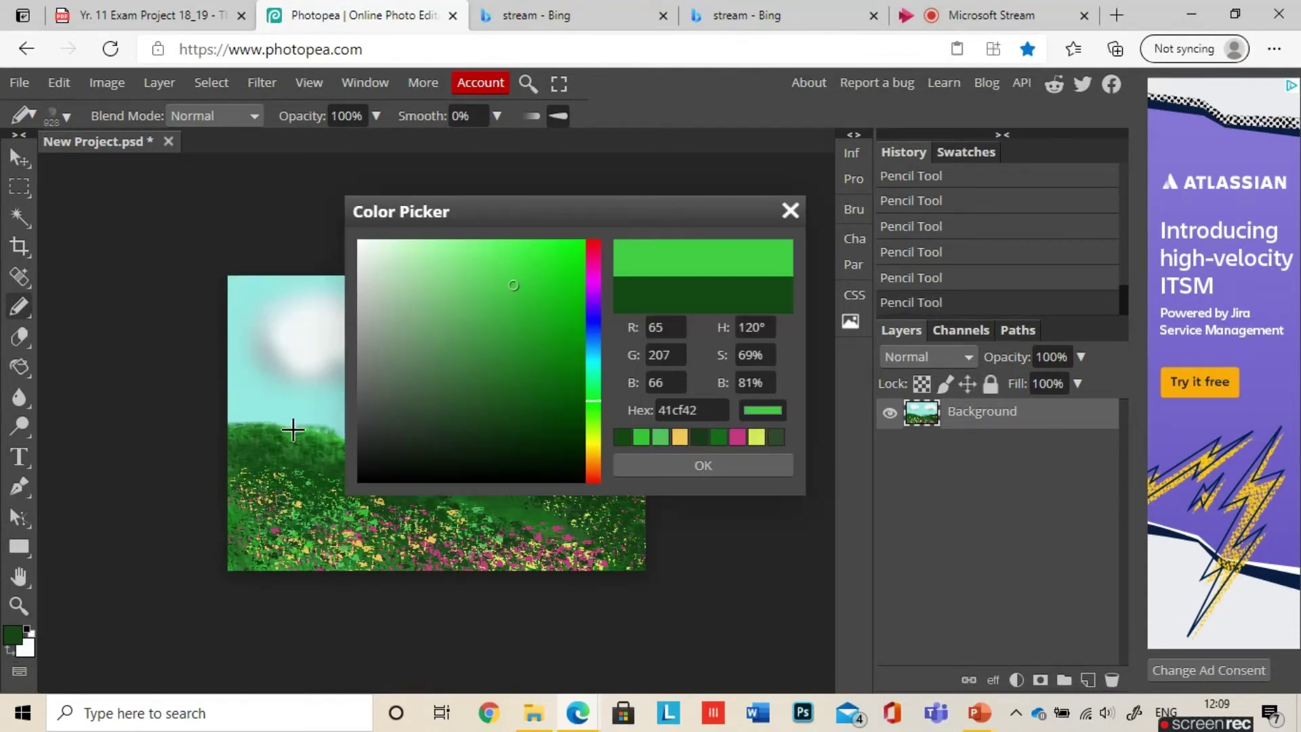
click(662, 459)
click(59, 116)
click(13, 575)
click(516, 364)
click(700, 465)
drag(271, 447, 248, 476)
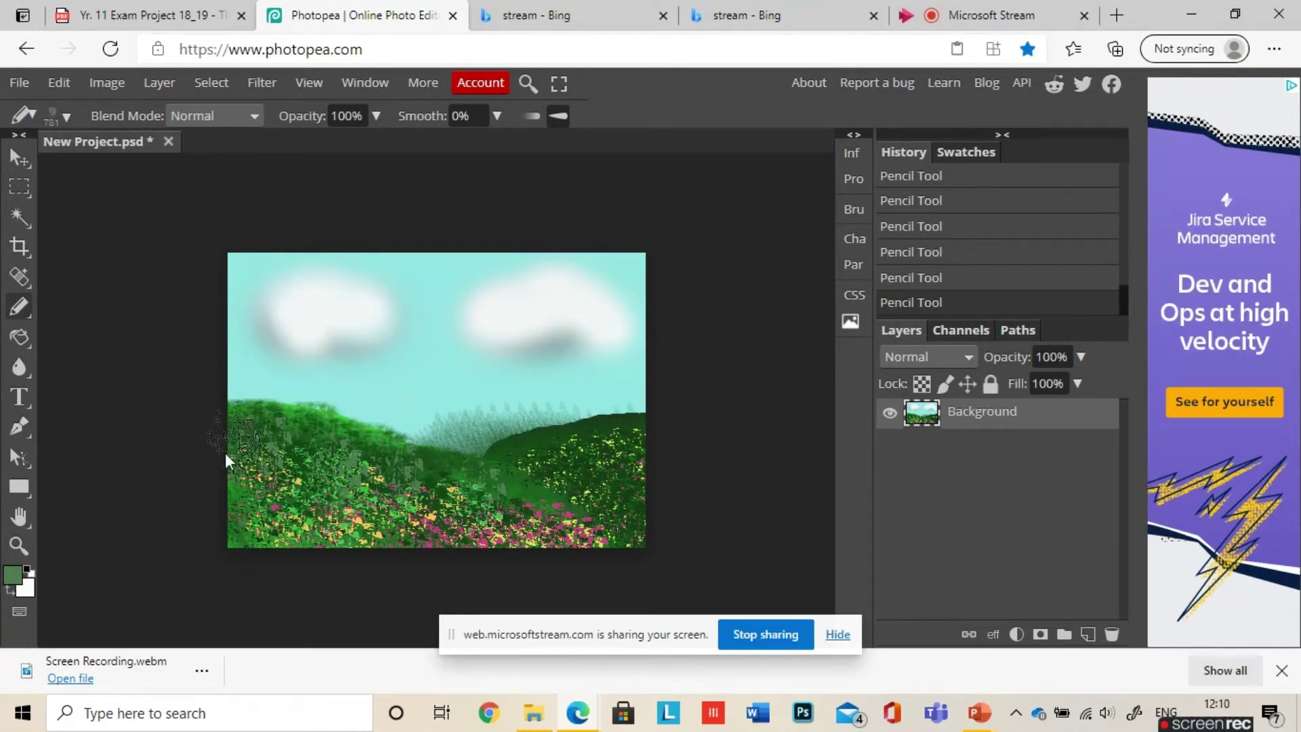
Draw two bright green grass blades rising from the bottom-left corner
click(59, 116)
click(13, 575)
click(530, 302)
key(Return)
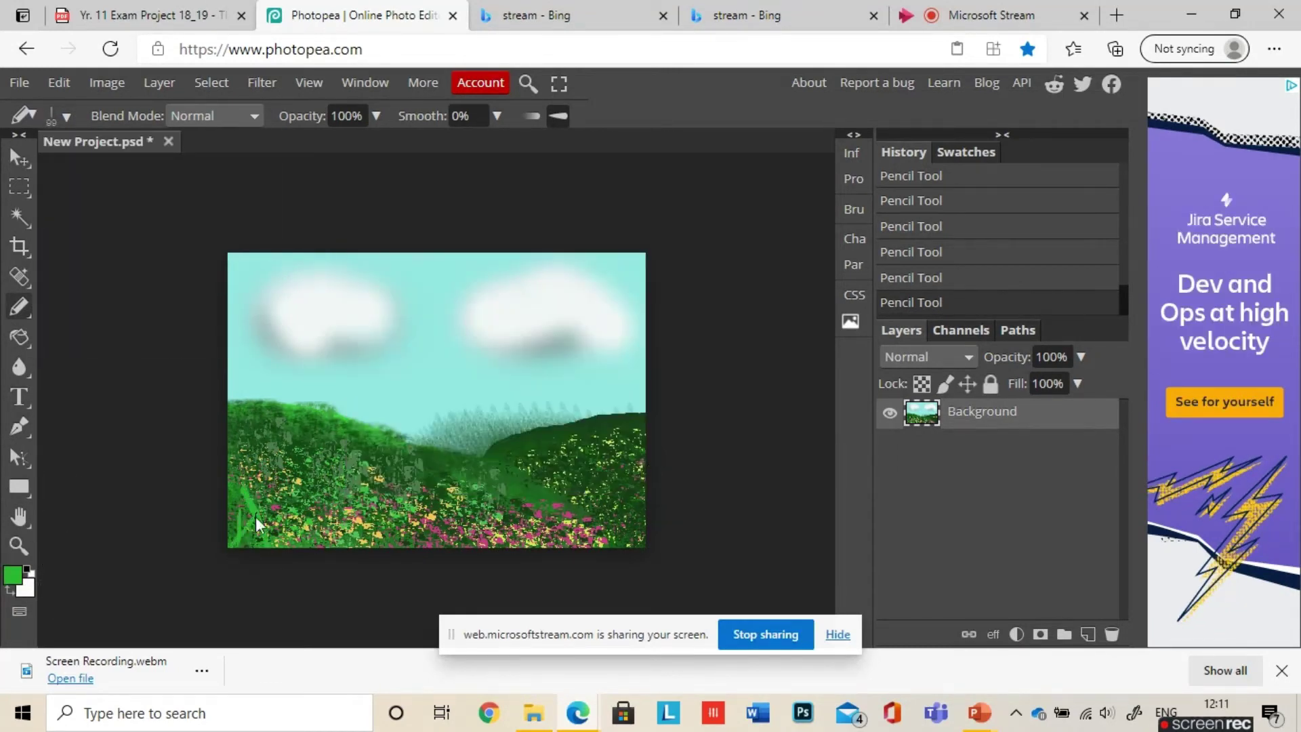
drag(234, 544, 260, 483)
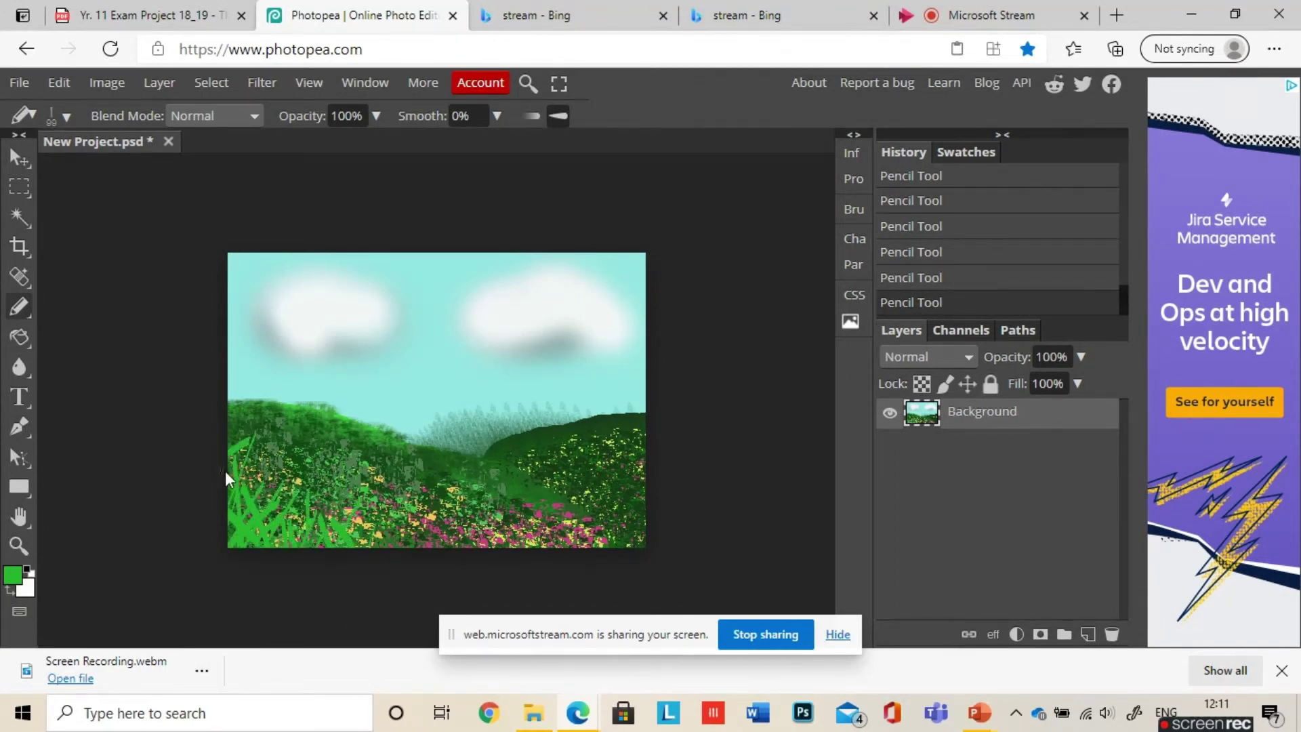
drag(231, 542, 218, 465)
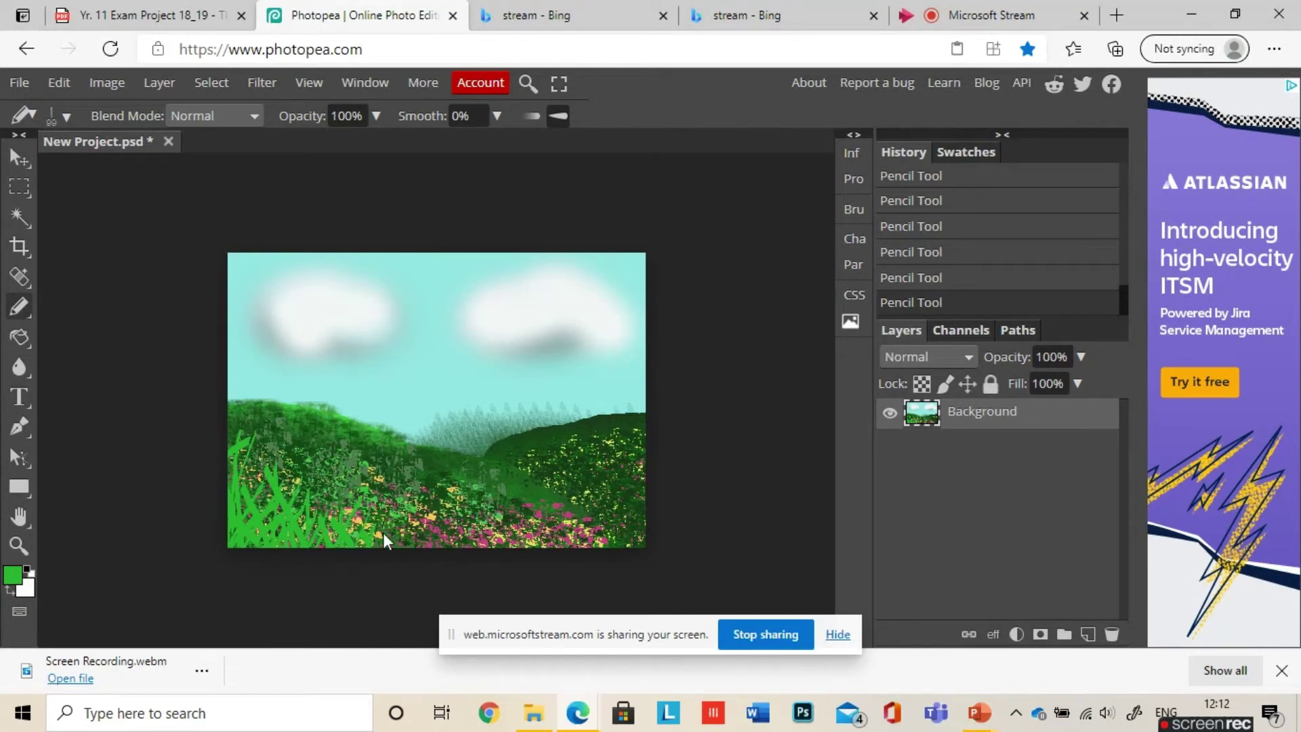
Add dark green and short light green grass blades at the bottom left
click(13, 574)
click(469, 337)
click(766, 461)
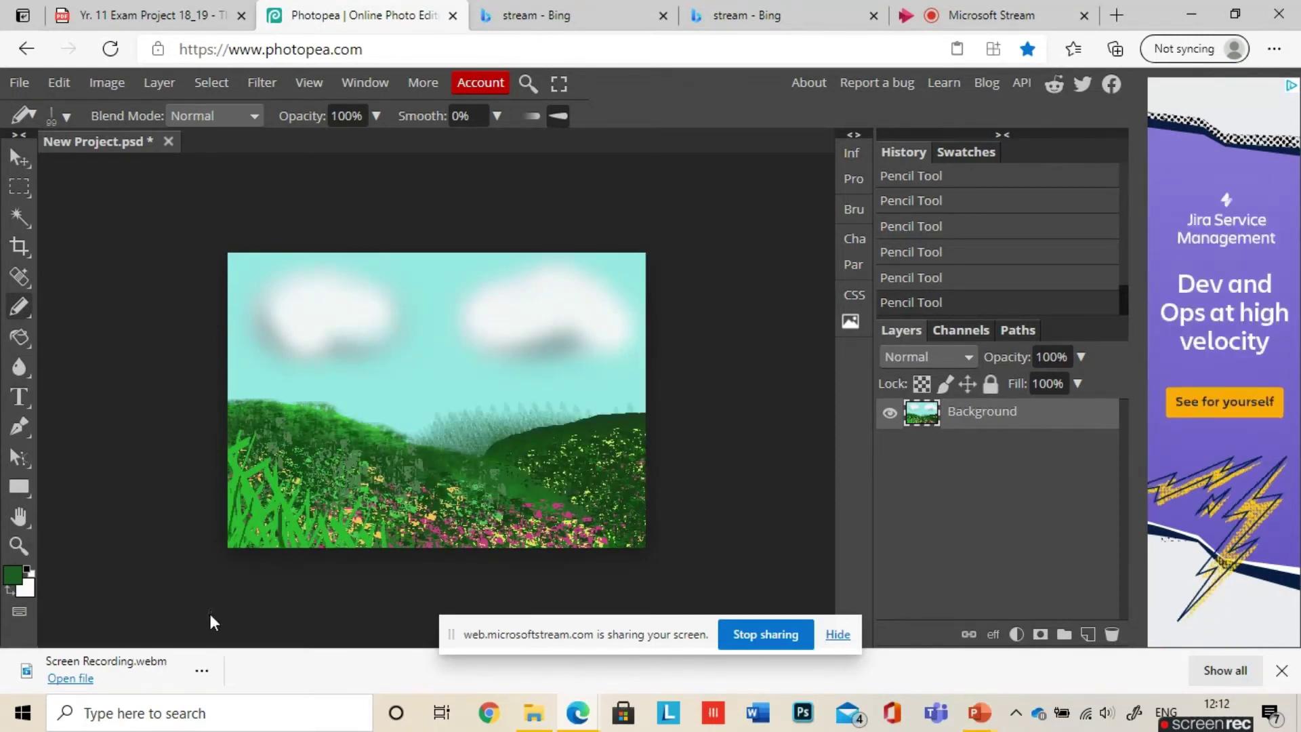
mouse_move(237, 547)
mouse_down()
mouse_move(262, 475)
mouse_move(291, 515)
mouse_up()
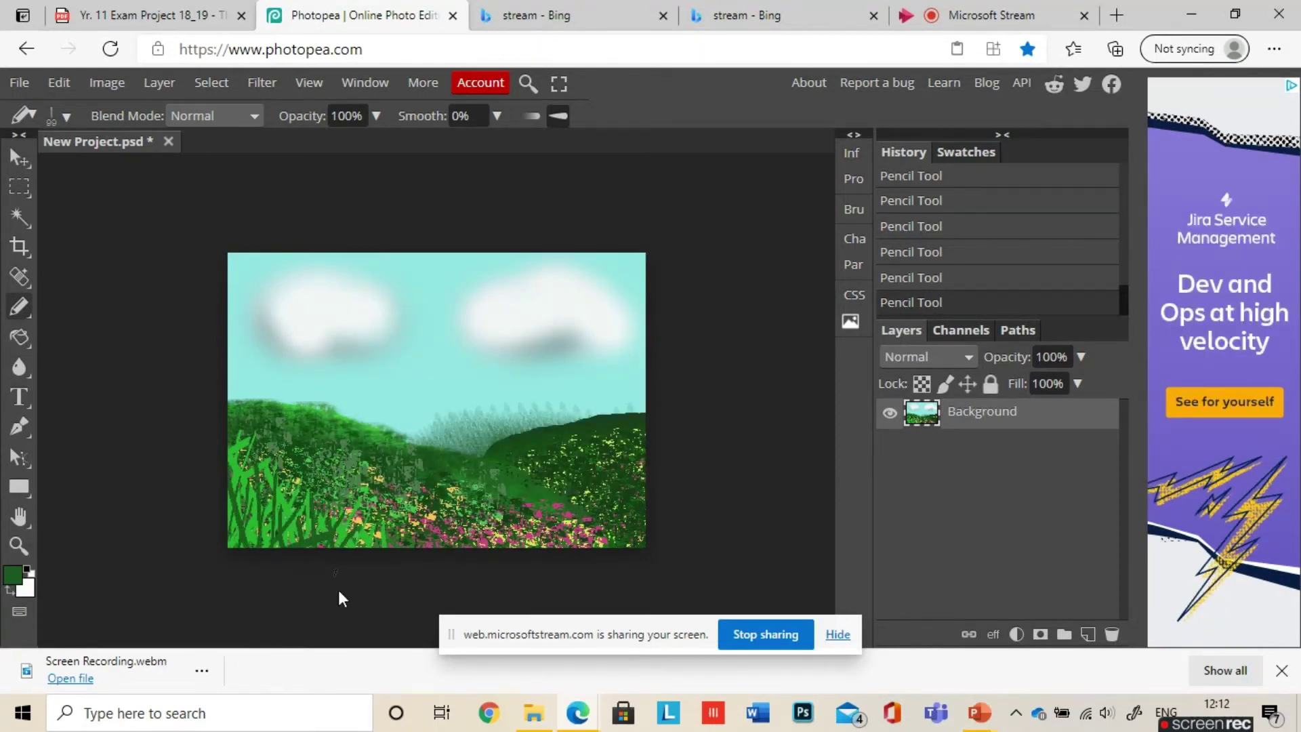
click(12, 575)
click(476, 280)
click(697, 465)
mouse_move(234, 547)
mouse_down()
mouse_move(237, 527)
mouse_move(296, 515)
mouse_move(257, 471)
mouse_move(234, 476)
mouse_up()
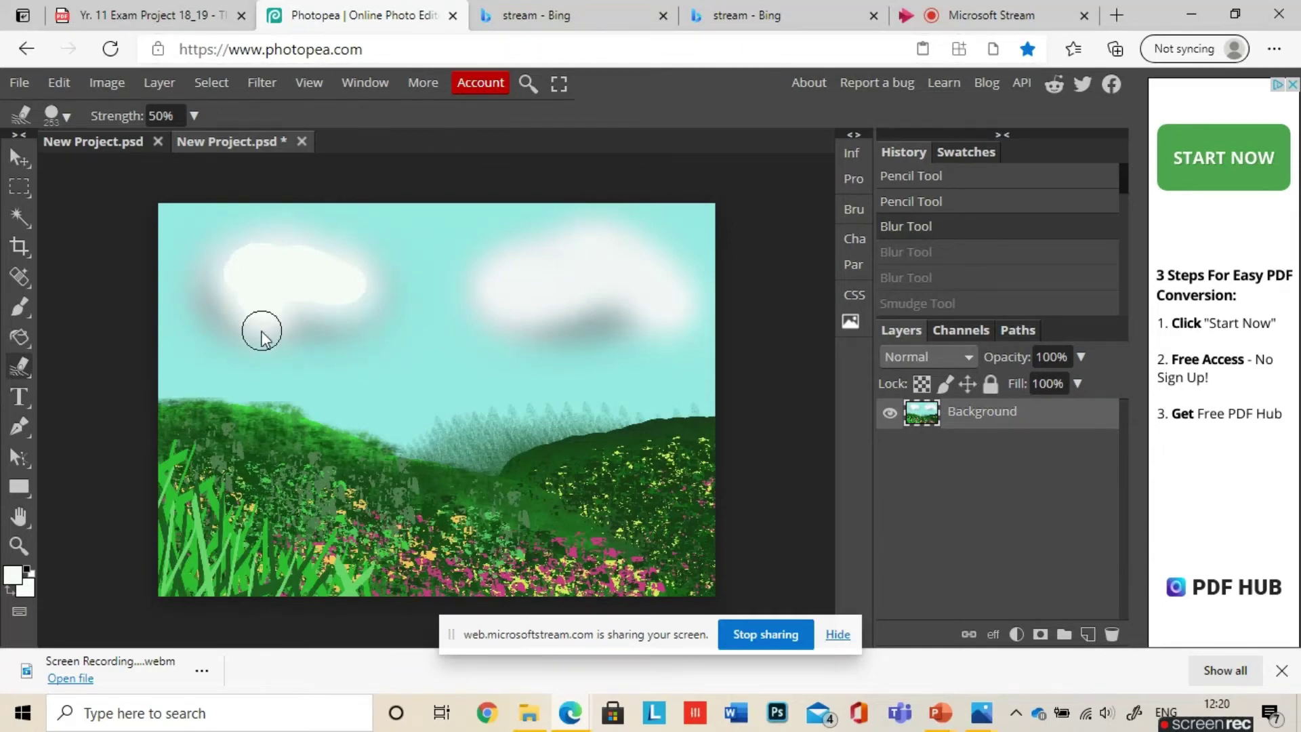
Soften the right cloud's shape using a 368 px brush at 75% hardness
drag(524, 291, 577, 271)
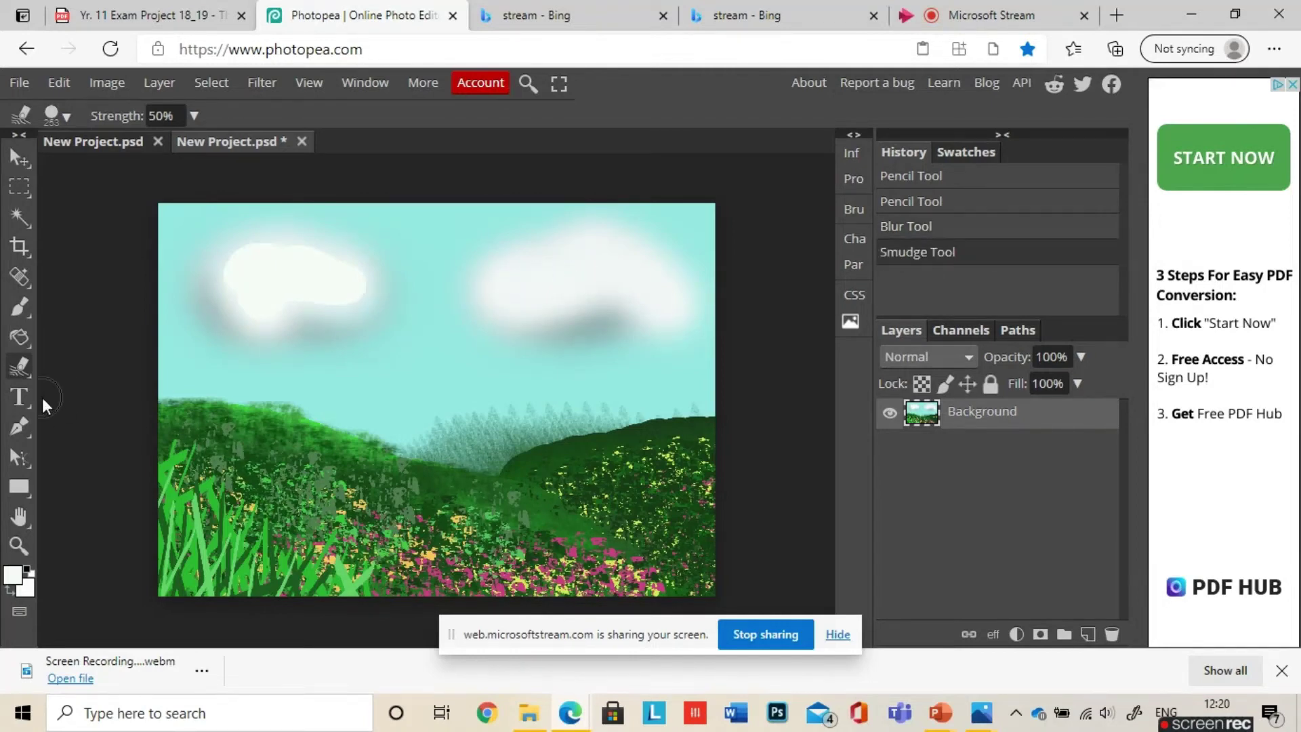
click(60, 114)
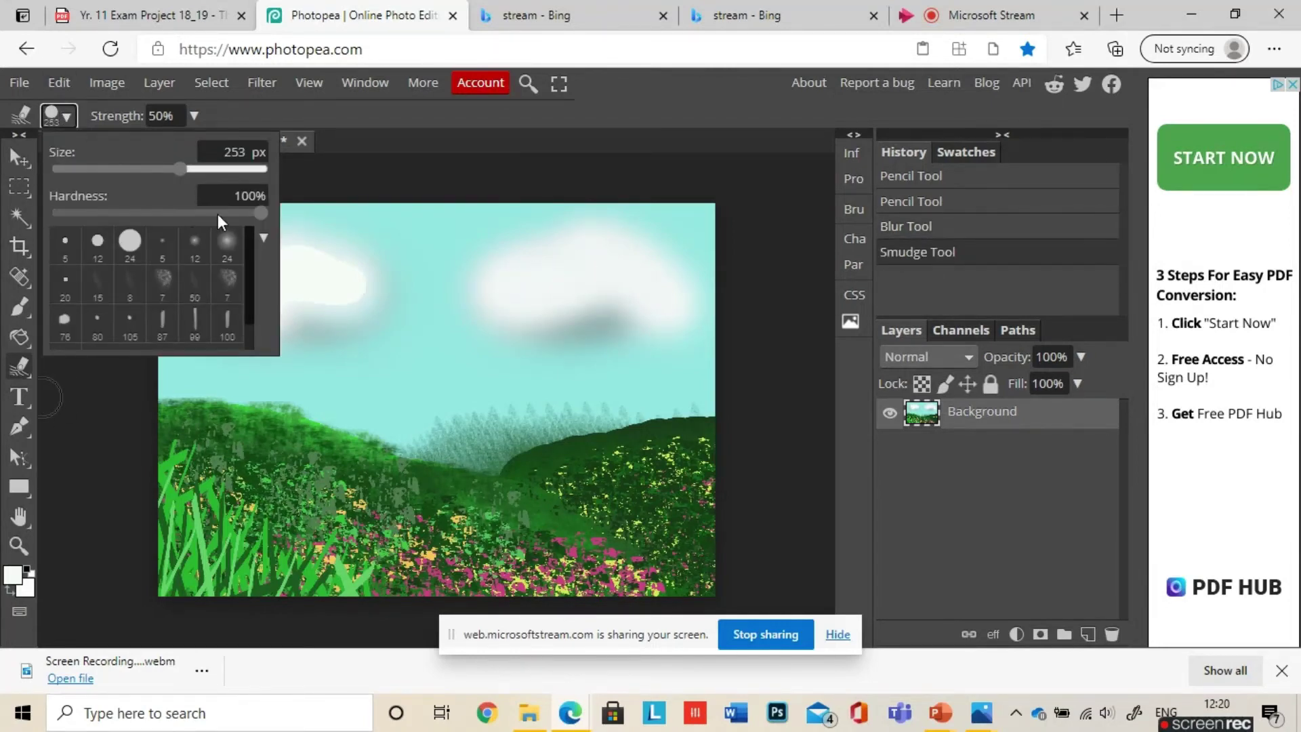
drag(218, 213, 210, 213)
click(136, 247)
click(198, 169)
click(538, 288)
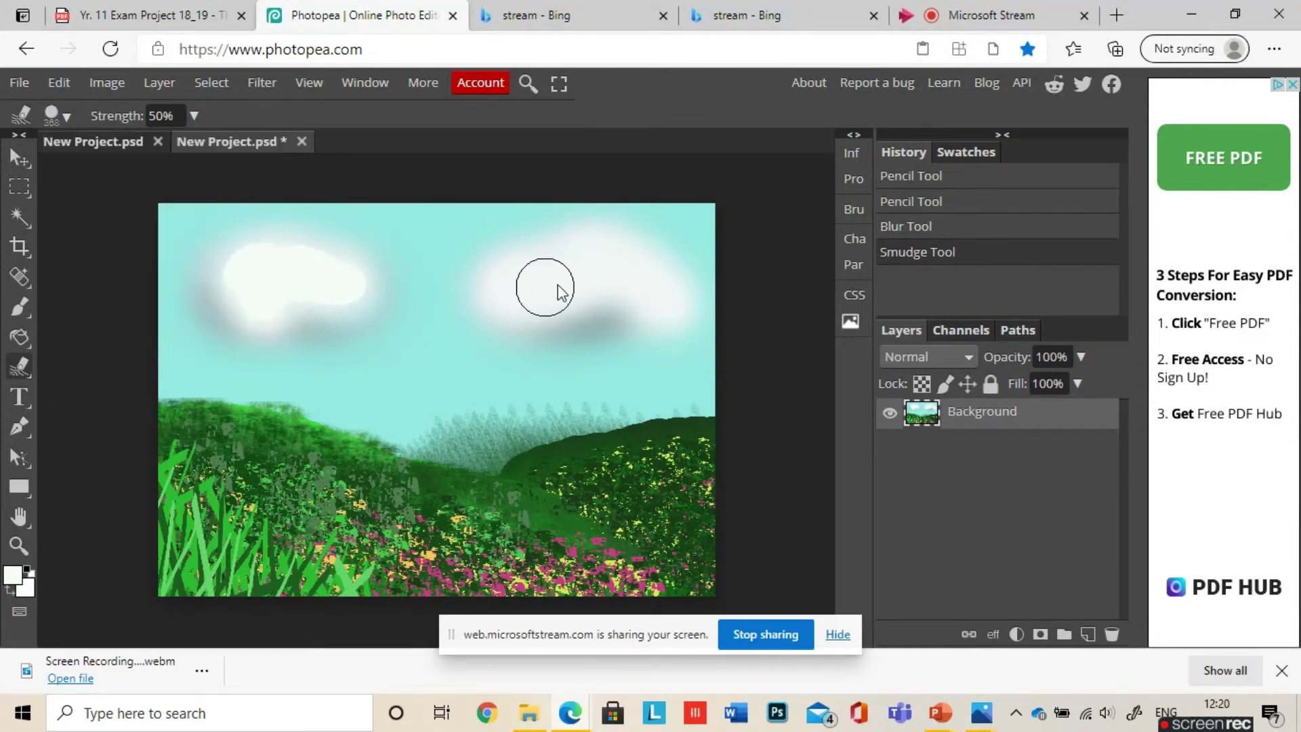
drag(542, 284, 584, 274)
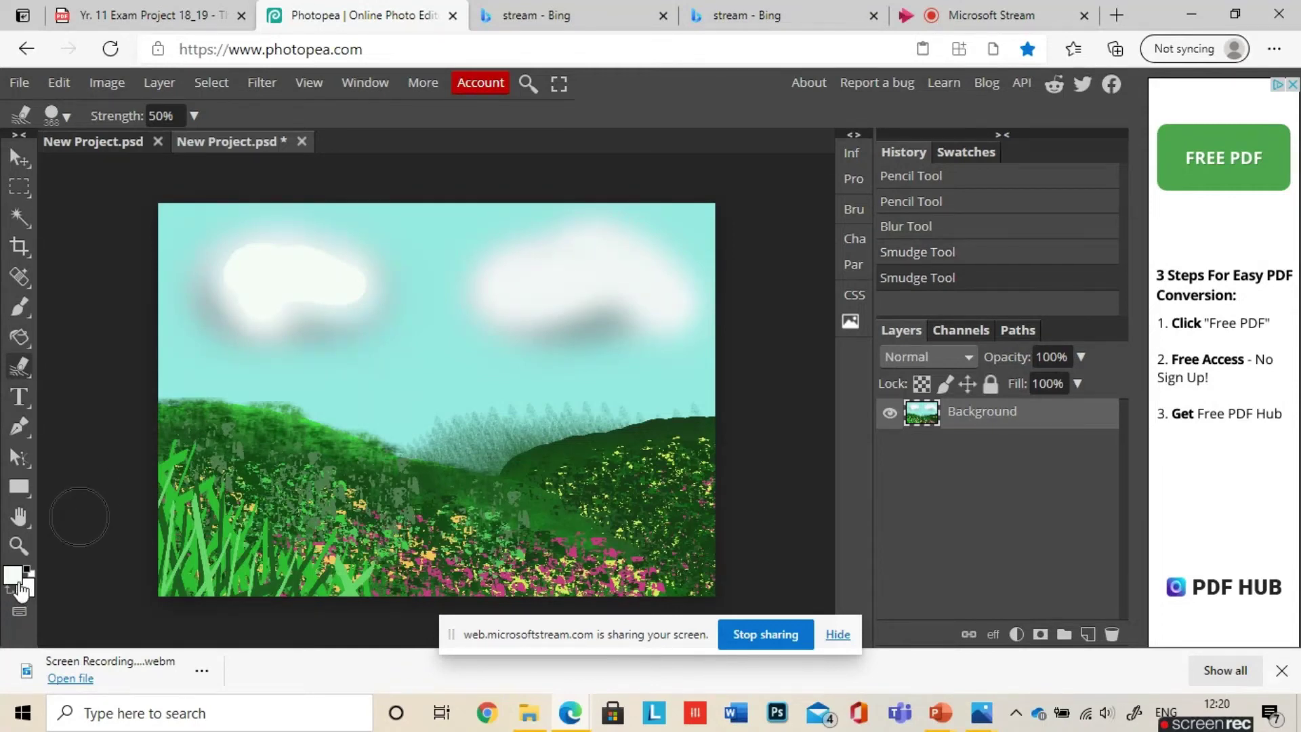
Paint near-white brush strokes over the right cloud and the left cloud's left edge
click(13, 575)
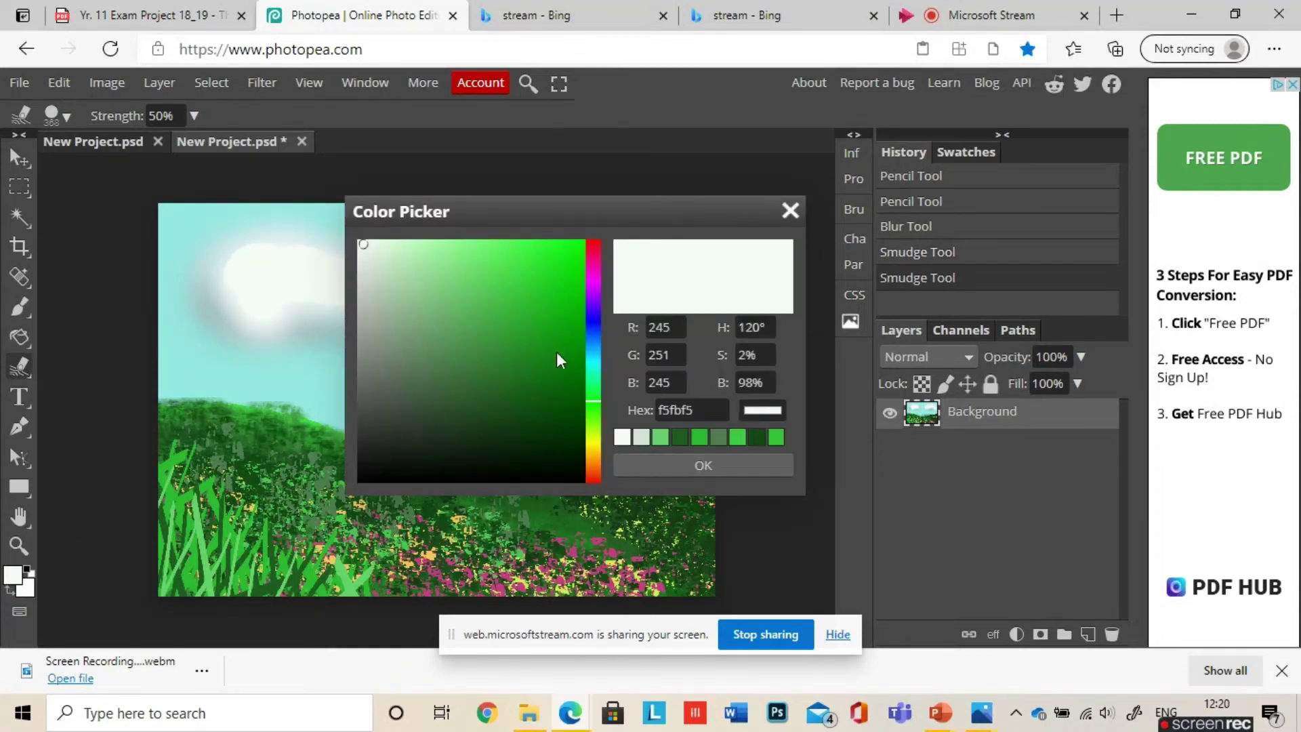
click(751, 469)
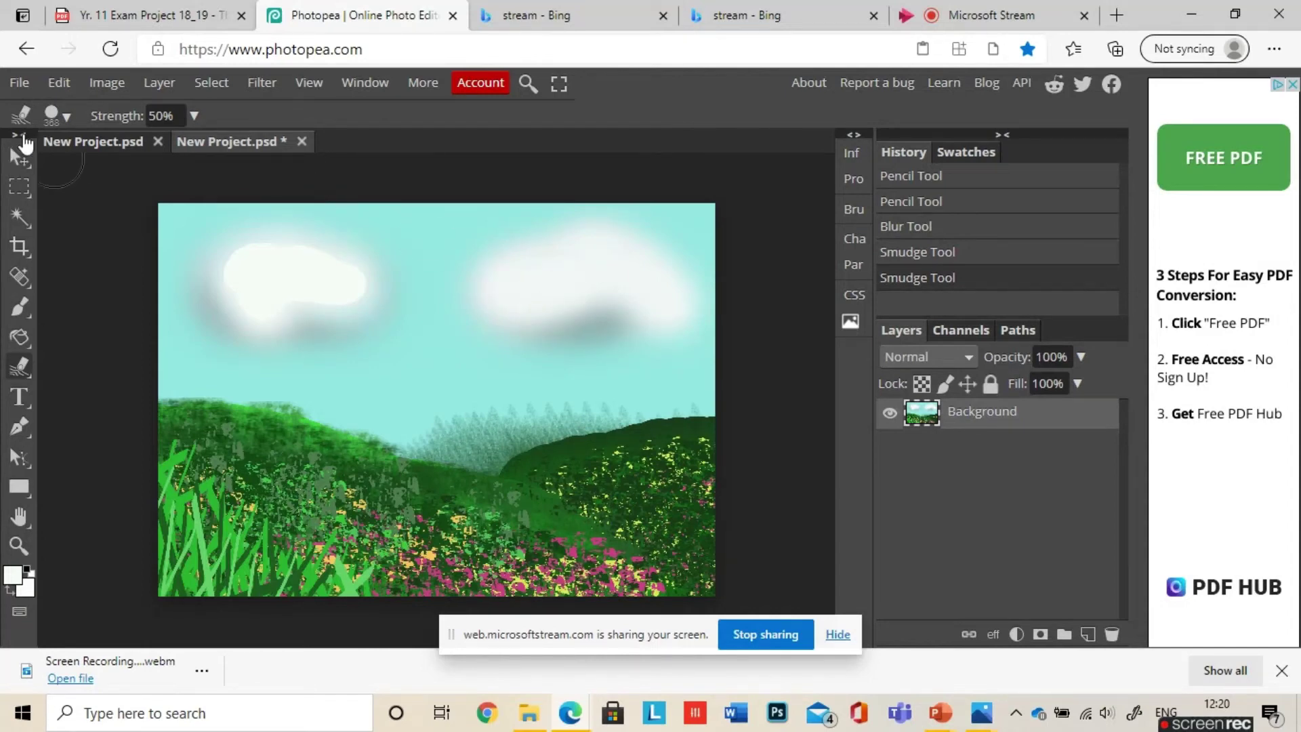
right_click(30, 298)
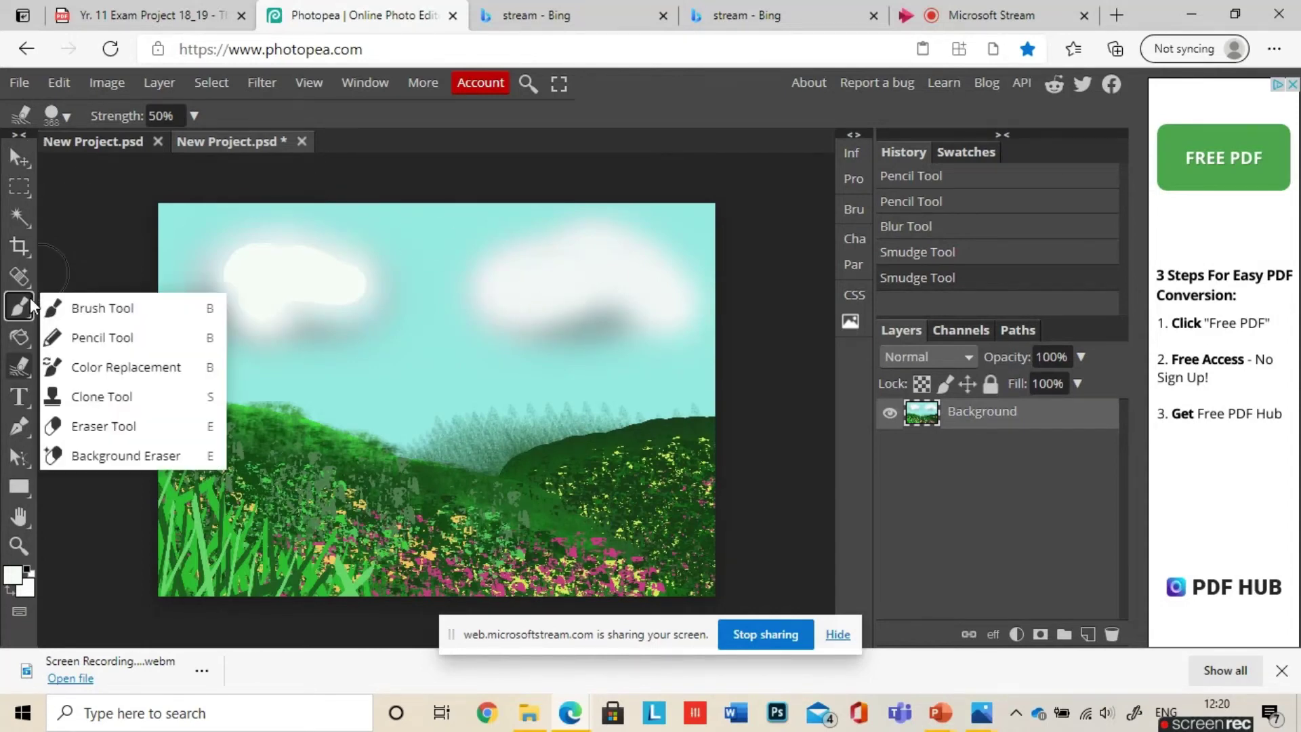
click(147, 316)
mouse_move(539, 285)
mouse_down()
mouse_move(600, 269)
mouse_move(645, 303)
mouse_up()
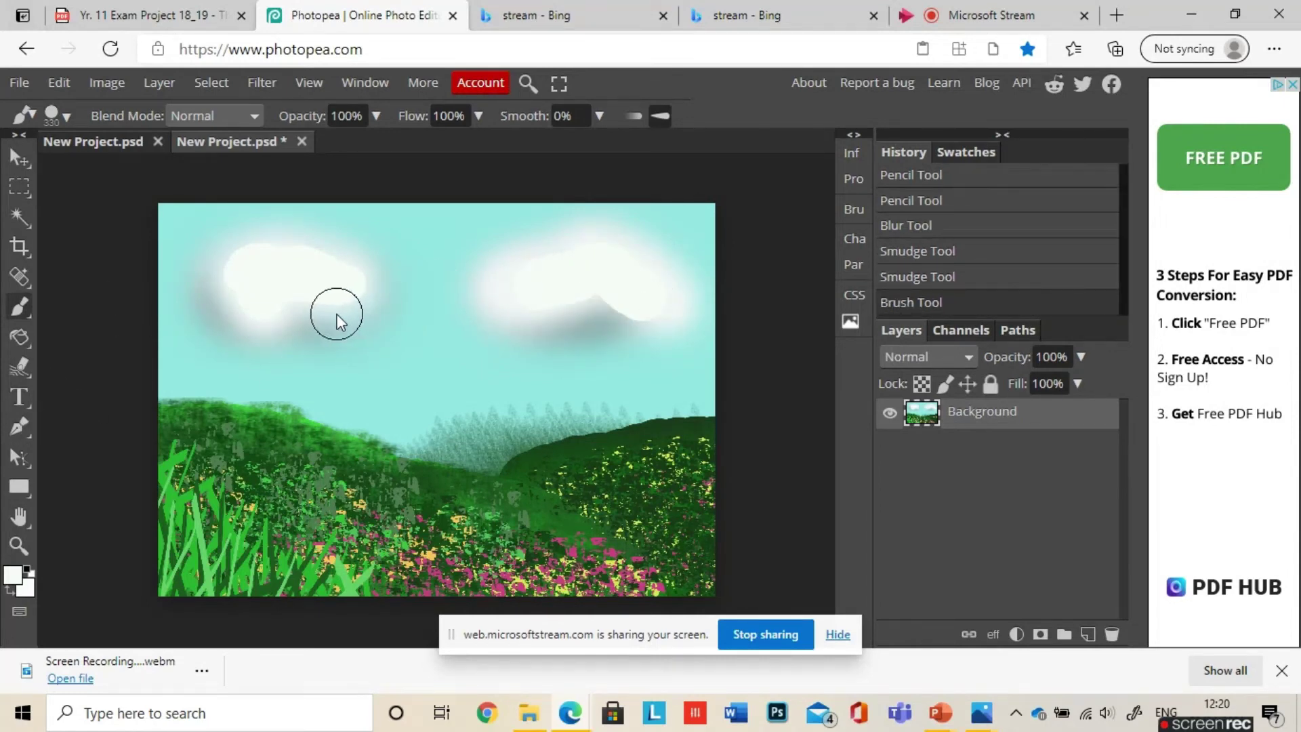
mouse_move(232, 280)
mouse_down()
mouse_move(328, 253)
mouse_move(363, 270)
mouse_up()
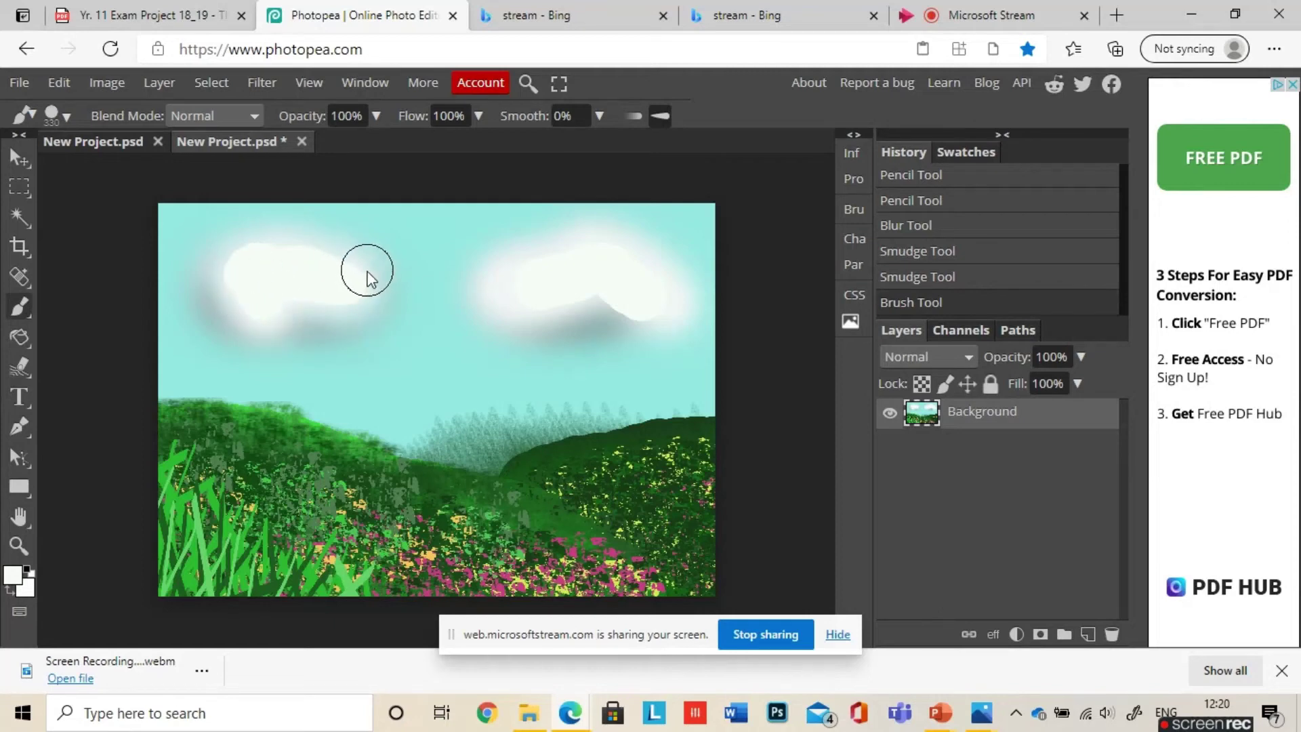
With the Smudge Tool, smear the left cloud's edges and grey underside
click(19, 372)
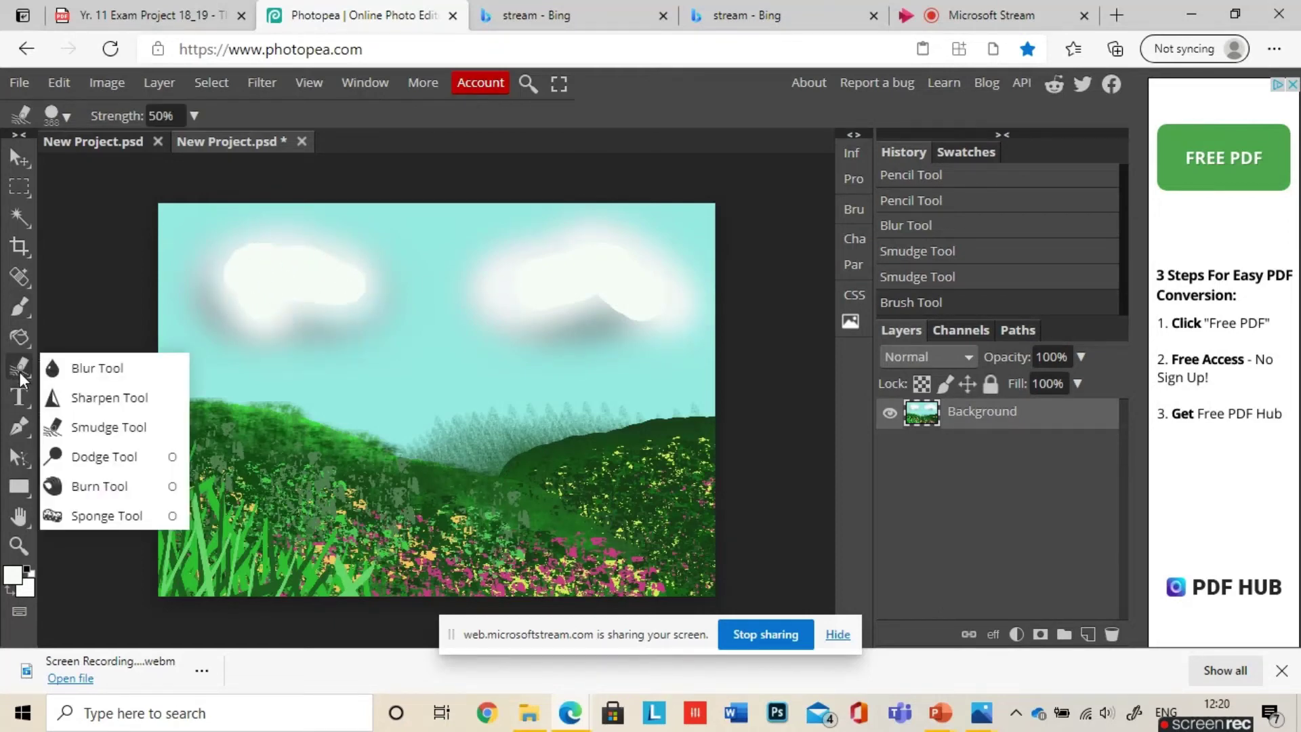
click(67, 424)
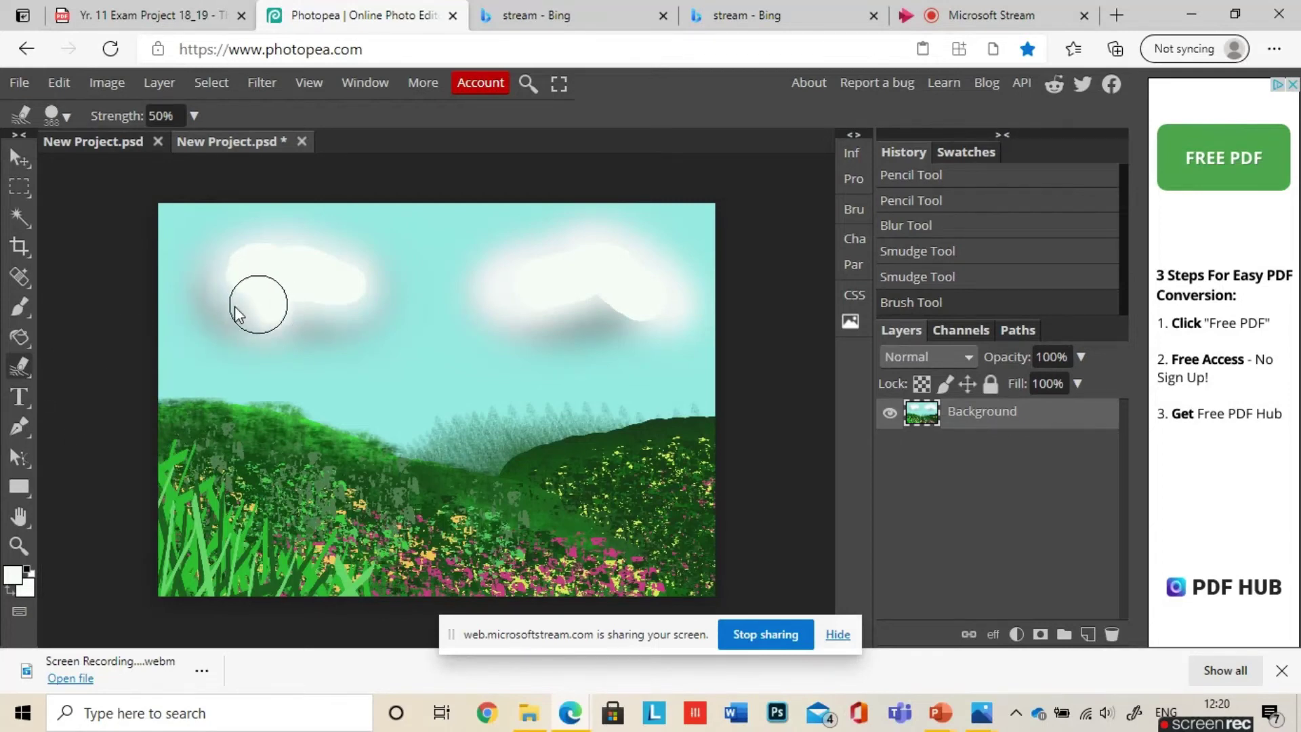
drag(220, 305, 222, 279)
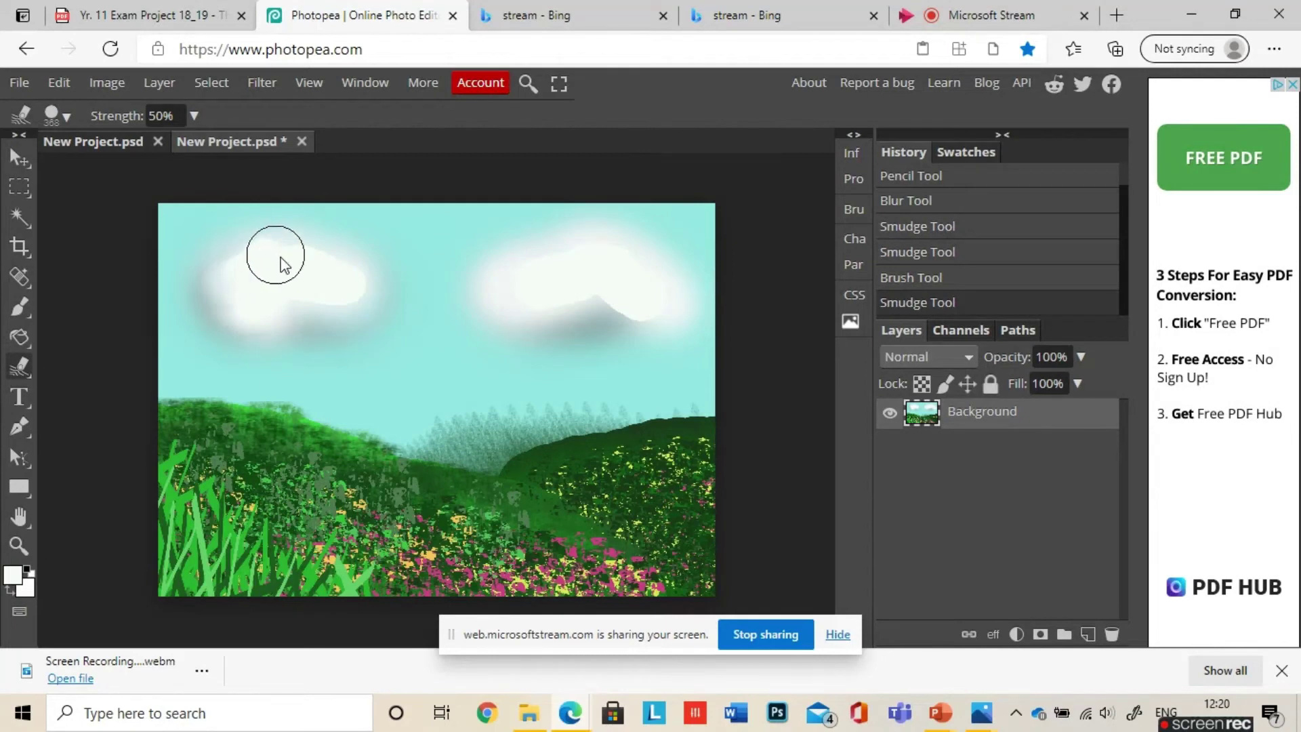
drag(255, 264, 251, 276)
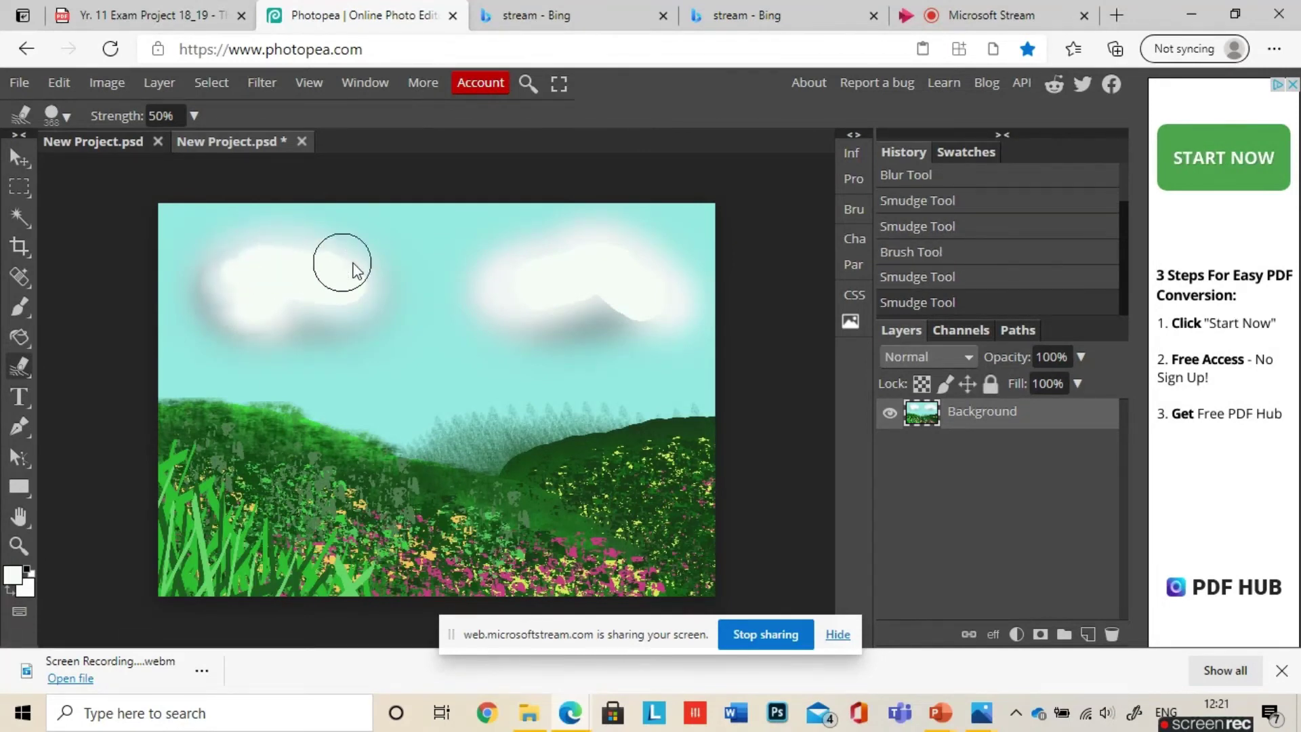
drag(357, 268, 366, 293)
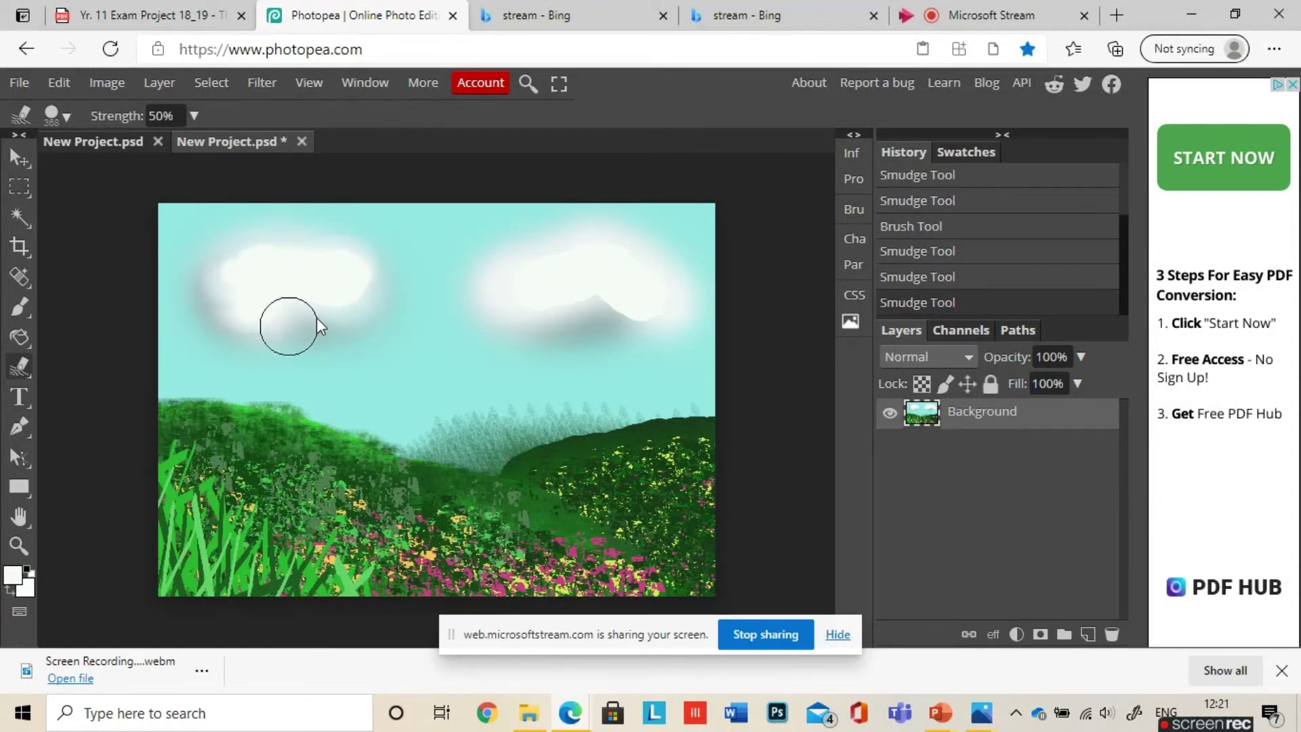
drag(288, 325, 275, 328)
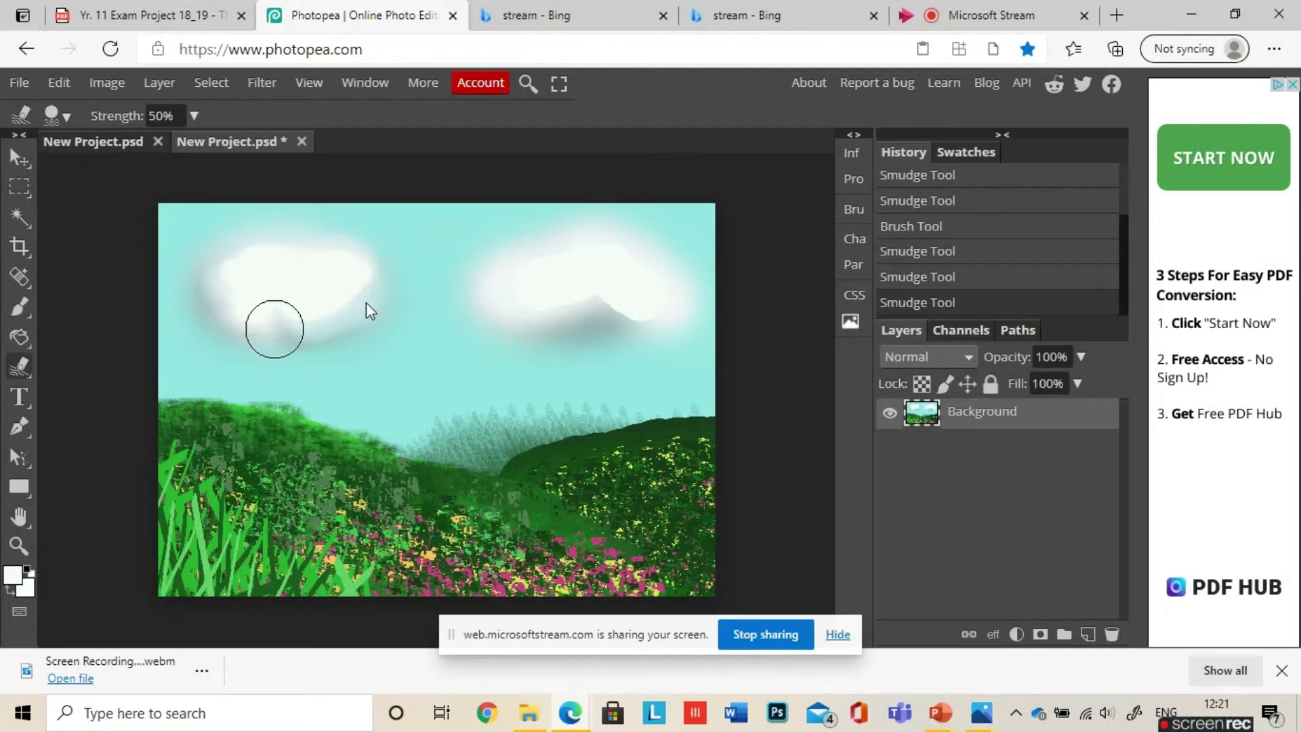
mouse_move(366, 303)
mouse_down()
mouse_move(387, 288)
mouse_move(381, 314)
mouse_move(366, 328)
mouse_move(313, 303)
mouse_move(349, 317)
mouse_move(291, 326)
mouse_move(325, 328)
mouse_up()
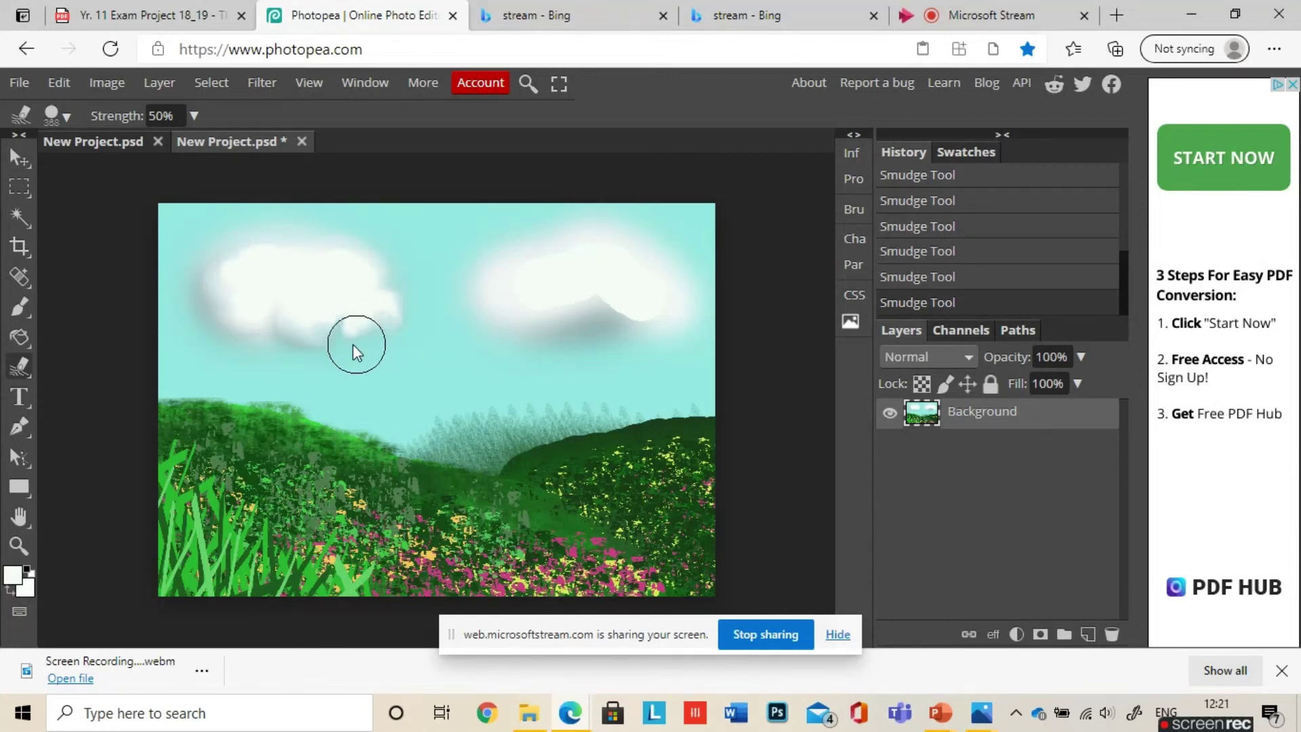
drag(353, 345, 450, 309)
drag(334, 325, 349, 321)
Blend the right cloud's grey edges into the teal sky
mouse_move(485, 268)
mouse_down()
mouse_move(573, 303)
mouse_move(552, 298)
mouse_move(522, 320)
mouse_move(584, 298)
mouse_move(610, 315)
mouse_move(594, 332)
mouse_move(563, 319)
mouse_move(566, 341)
mouse_move(587, 328)
mouse_move(588, 344)
mouse_move(553, 356)
mouse_move(535, 345)
mouse_move(563, 326)
mouse_move(588, 330)
mouse_move(605, 356)
mouse_move(621, 344)
mouse_move(620, 314)
mouse_move(579, 315)
mouse_move(553, 333)
mouse_move(674, 318)
mouse_up()
mouse_move(546, 288)
mouse_down()
mouse_move(508, 292)
mouse_move(569, 264)
mouse_move(531, 282)
mouse_move(636, 276)
mouse_move(664, 317)
mouse_move(624, 264)
mouse_move(657, 258)
mouse_up()
drag(476, 282, 538, 280)
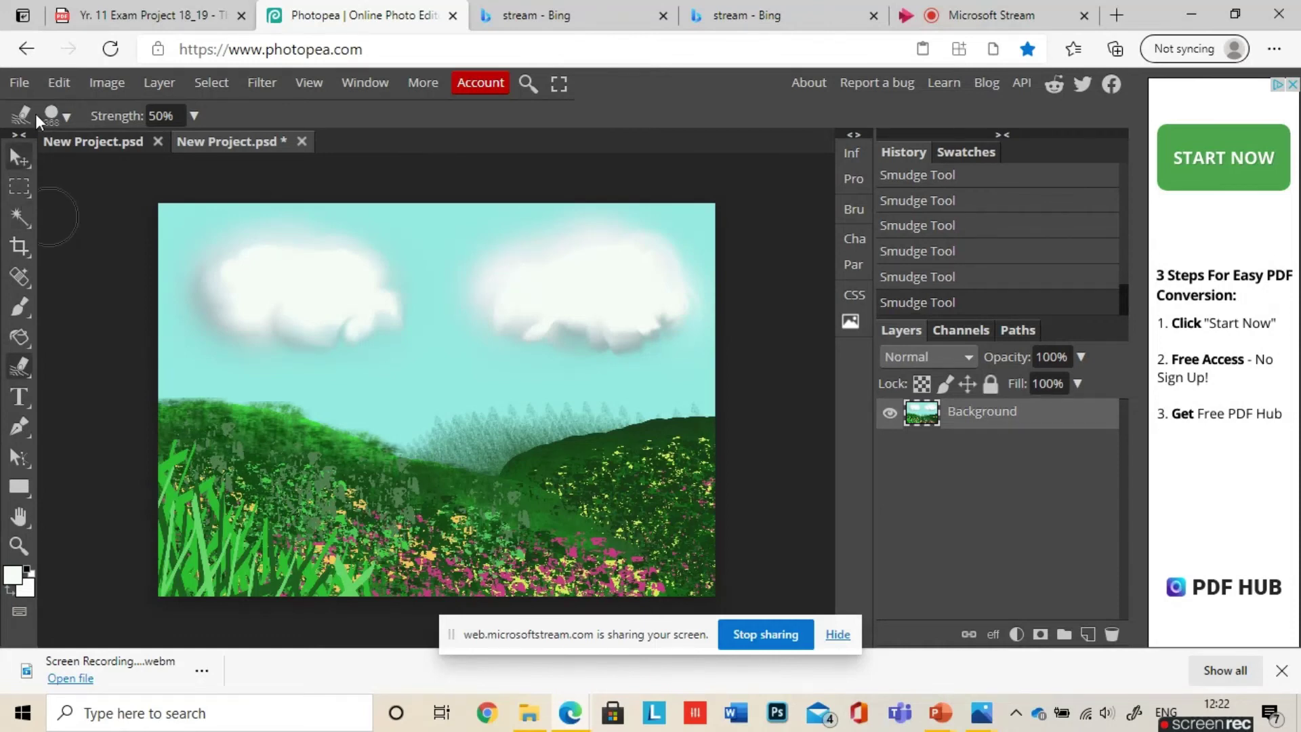
Export the painting as a 3508×2480 JPG at 100% quality, New Project (4).jpg
click(18, 84)
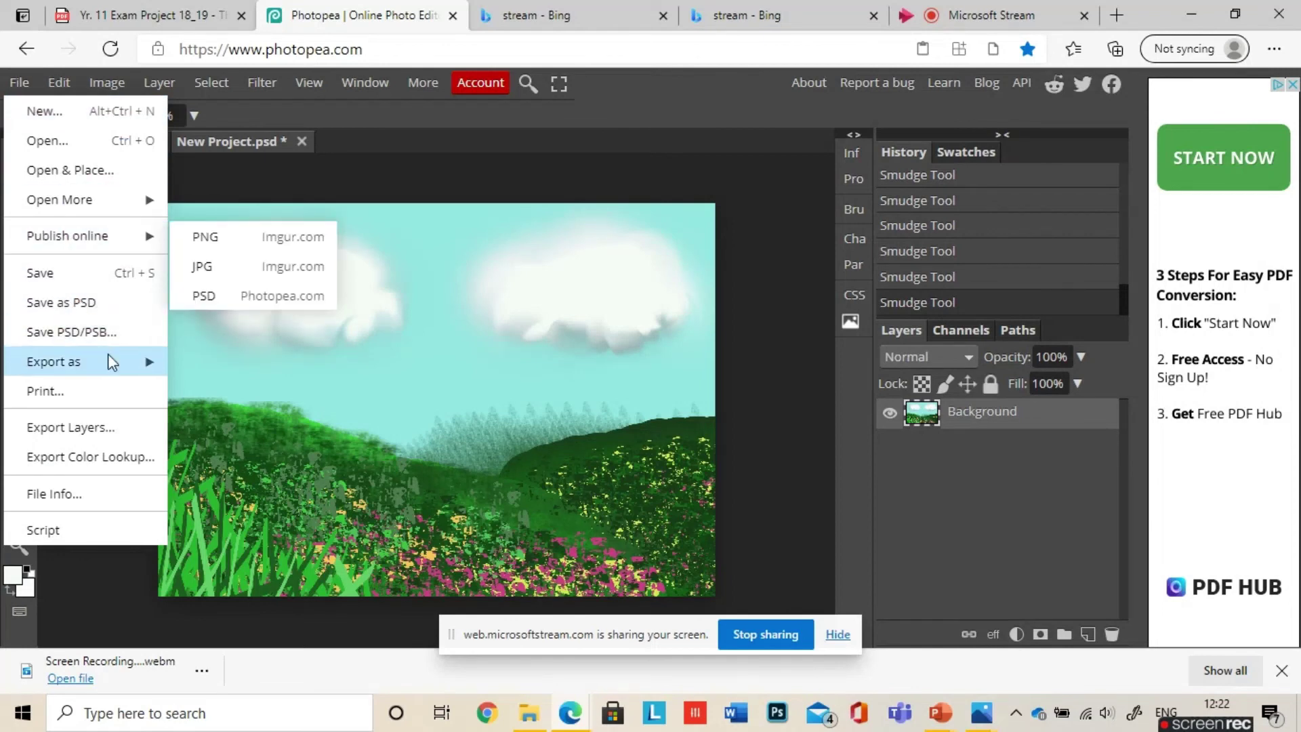
mouse_move(107, 354)
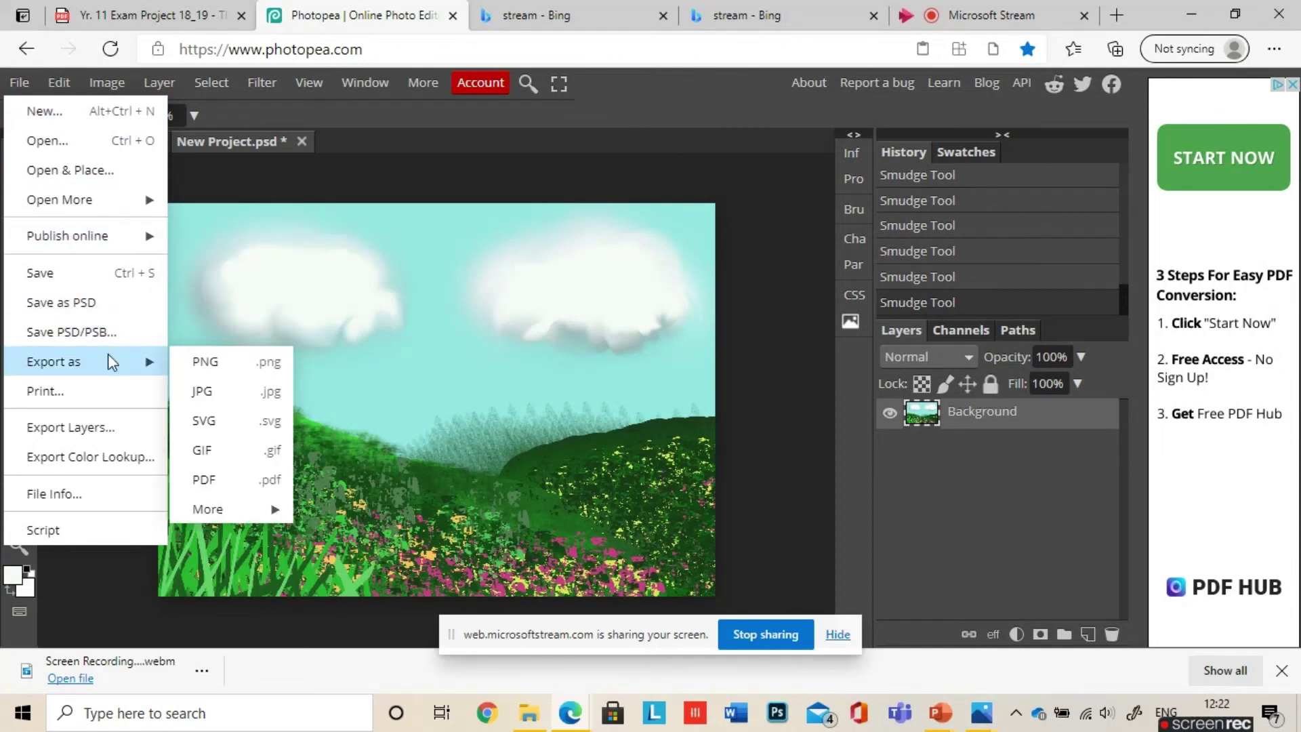
click(226, 392)
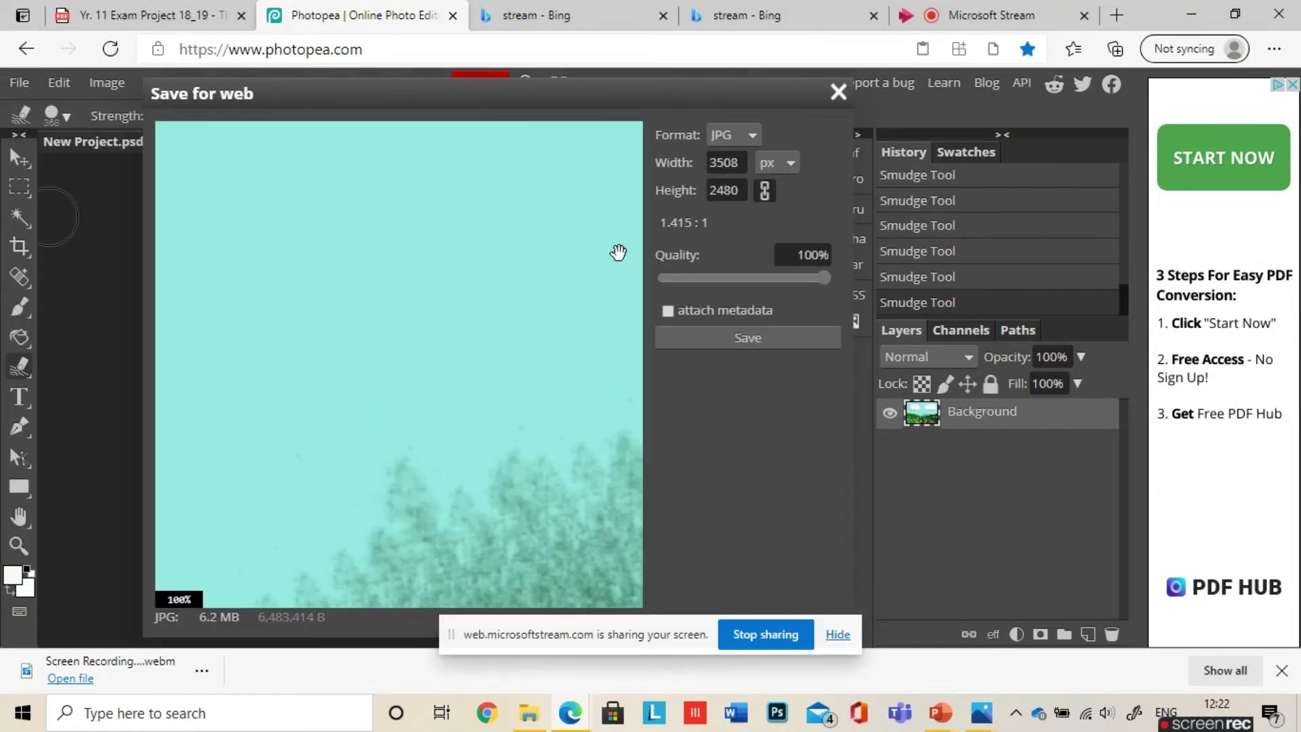
click(805, 273)
drag(805, 272, 823, 280)
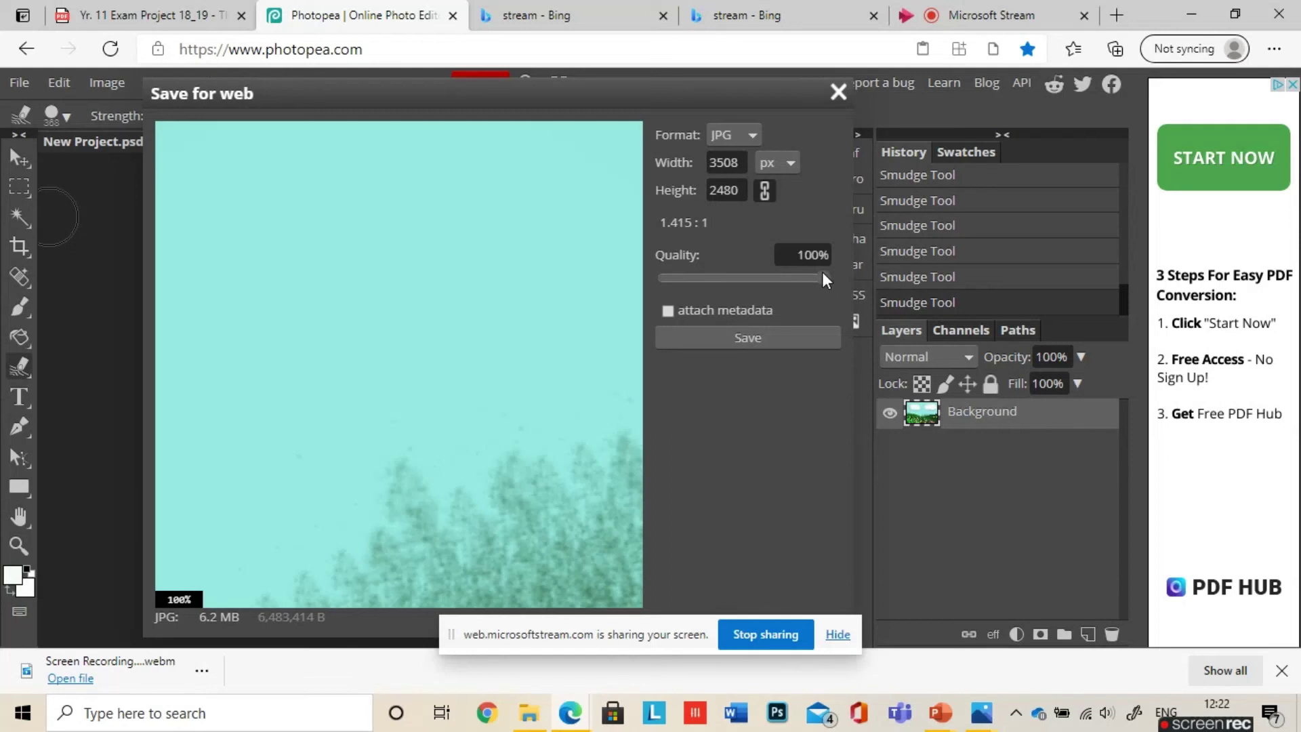
drag(823, 277, 754, 260)
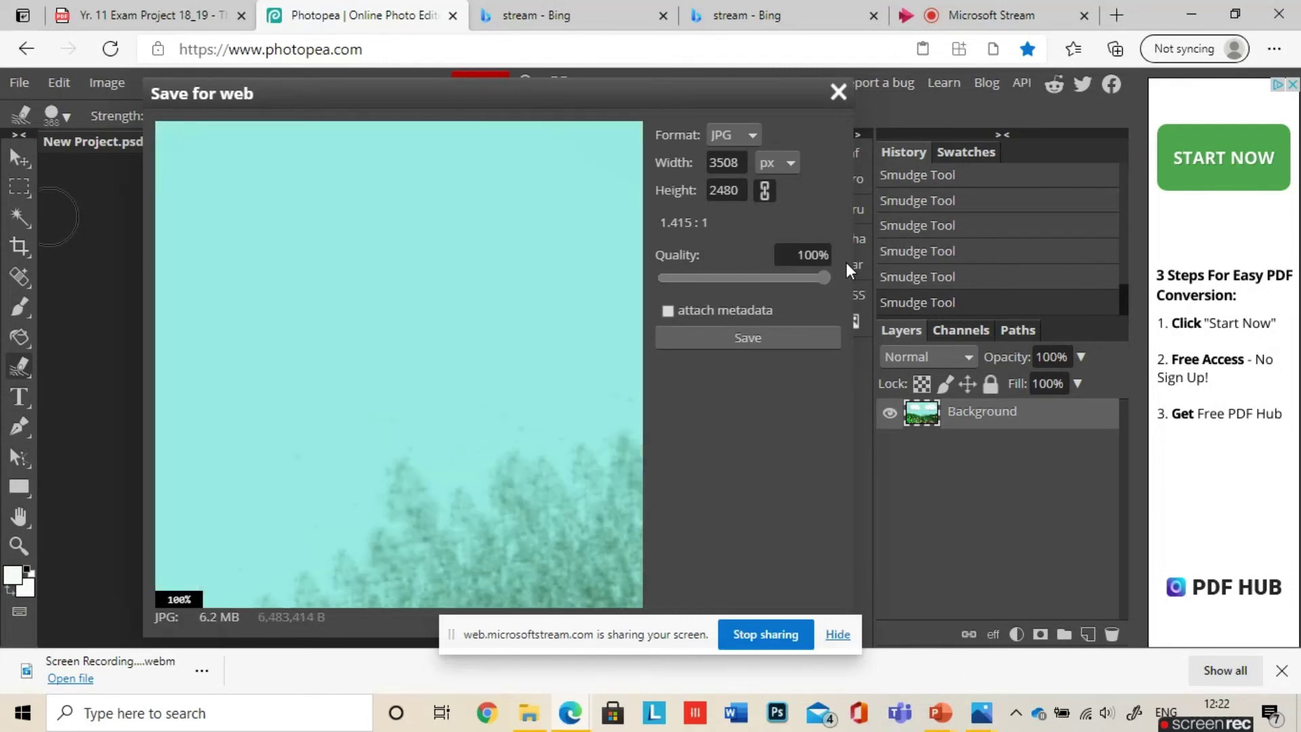
click(795, 341)
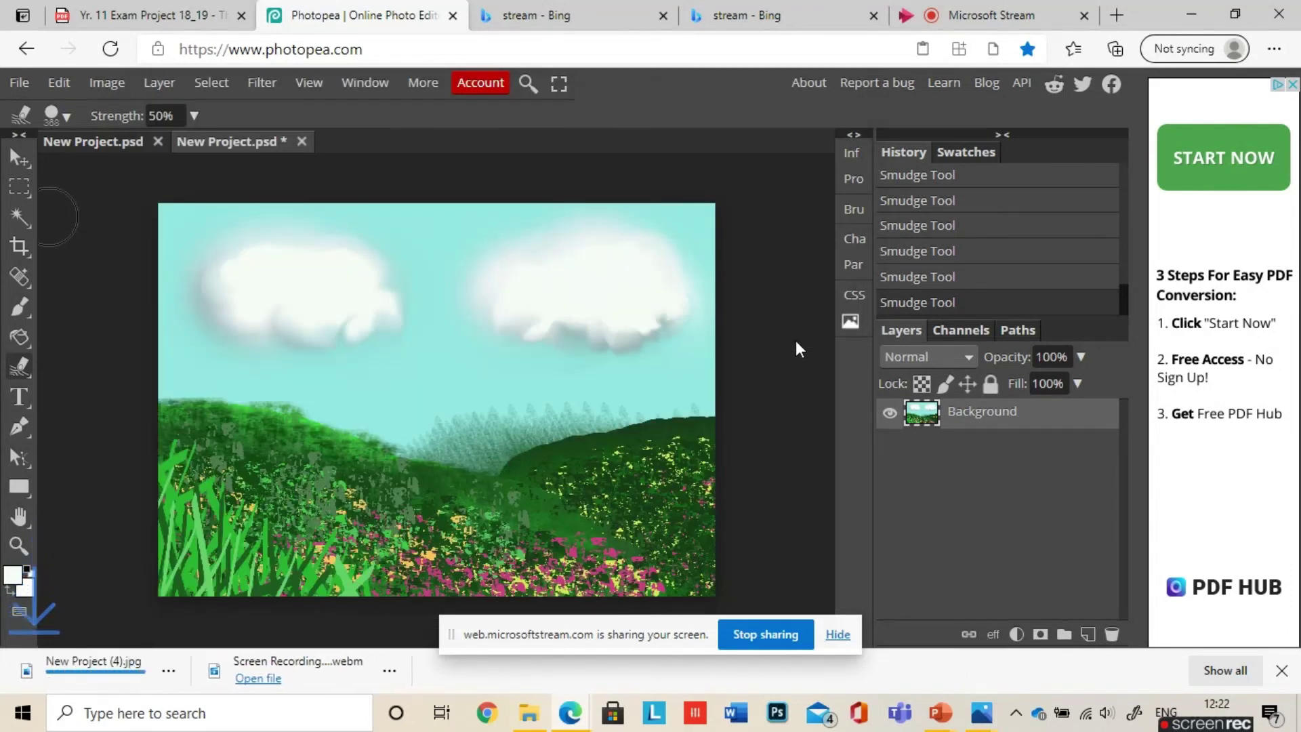
click(150, 690)
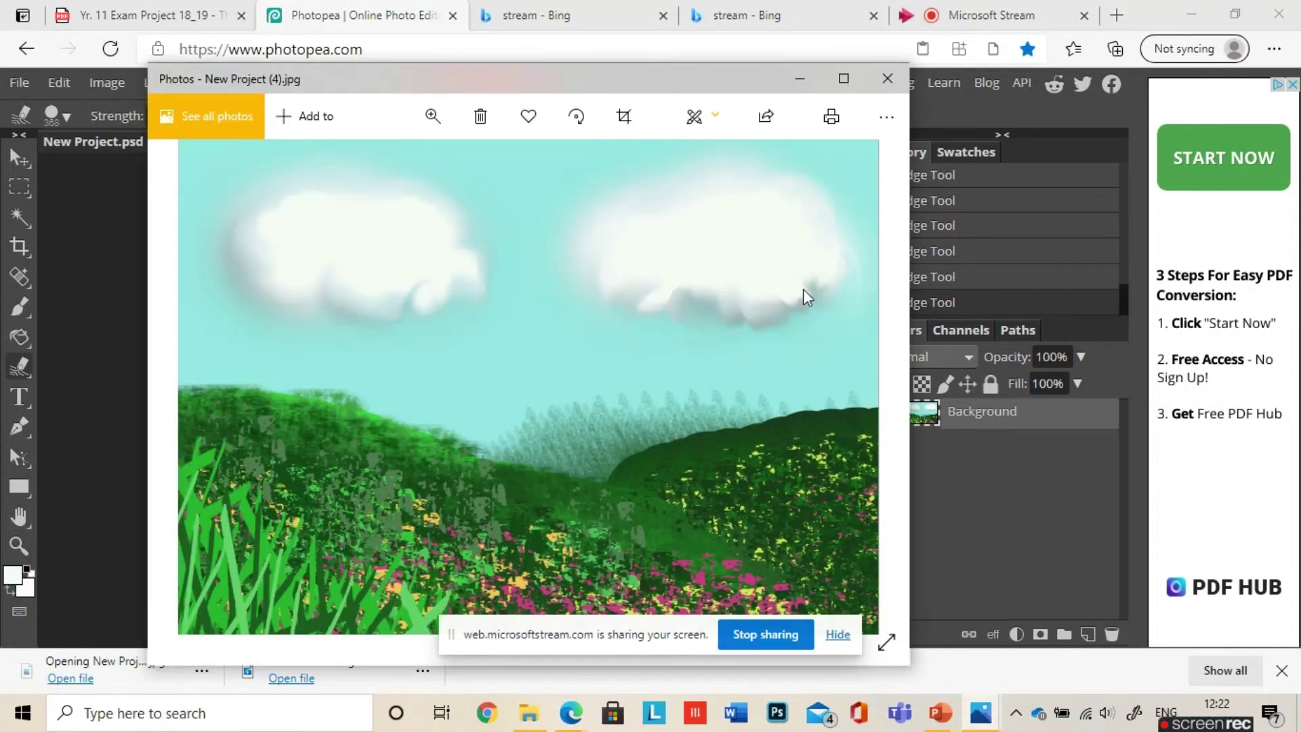
click(846, 78)
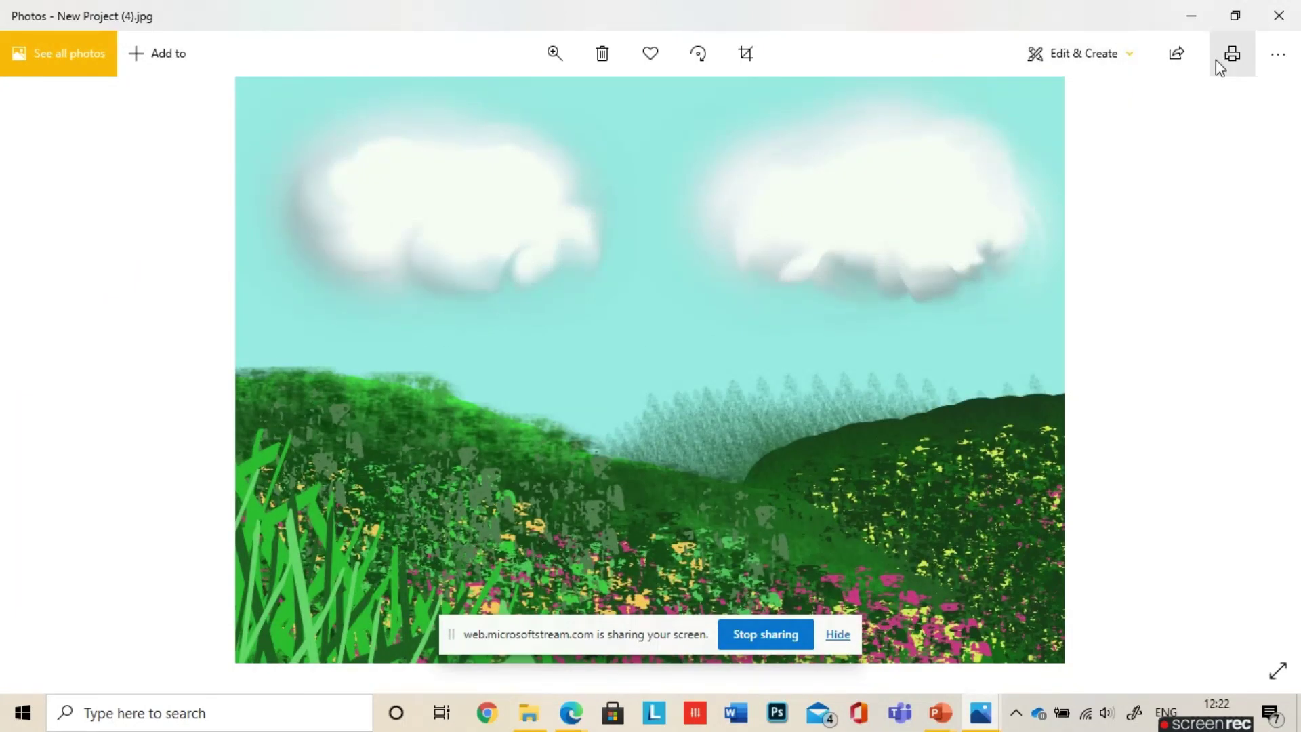
click(1288, 10)
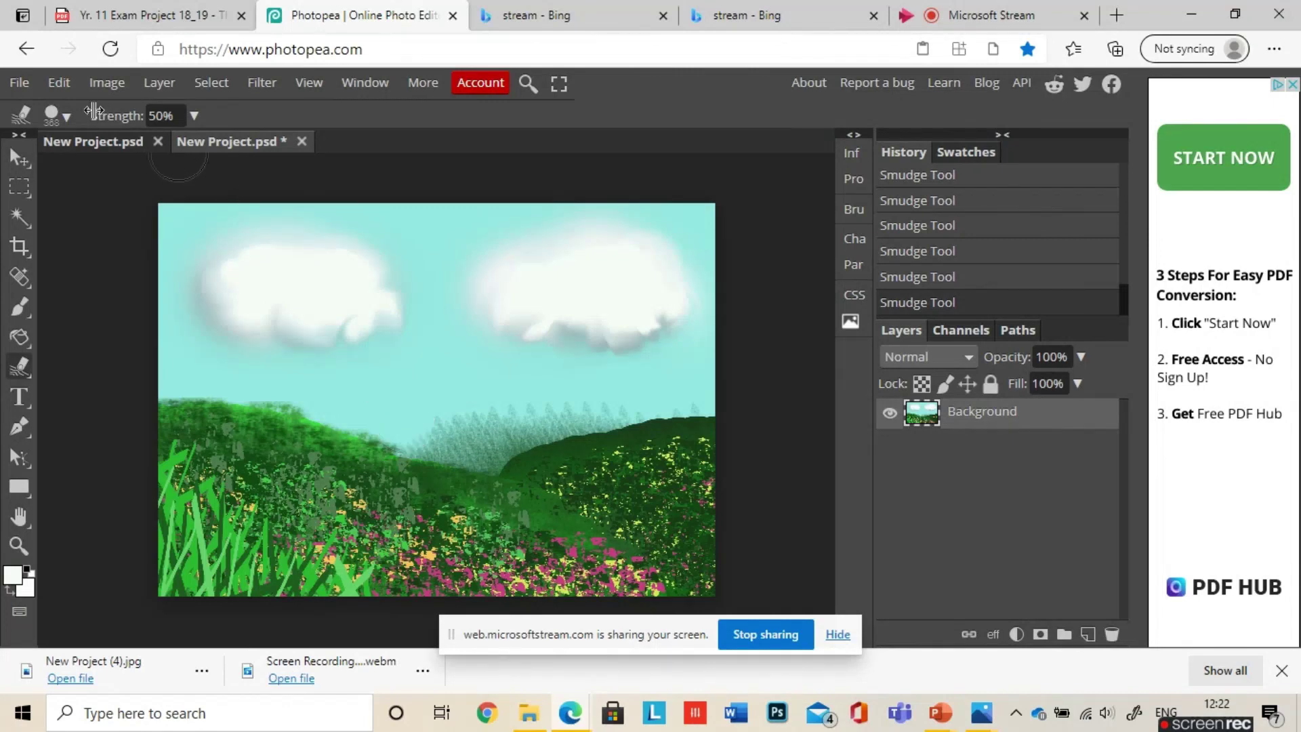
Save the painting as New Project (2).psd and close its document
click(17, 91)
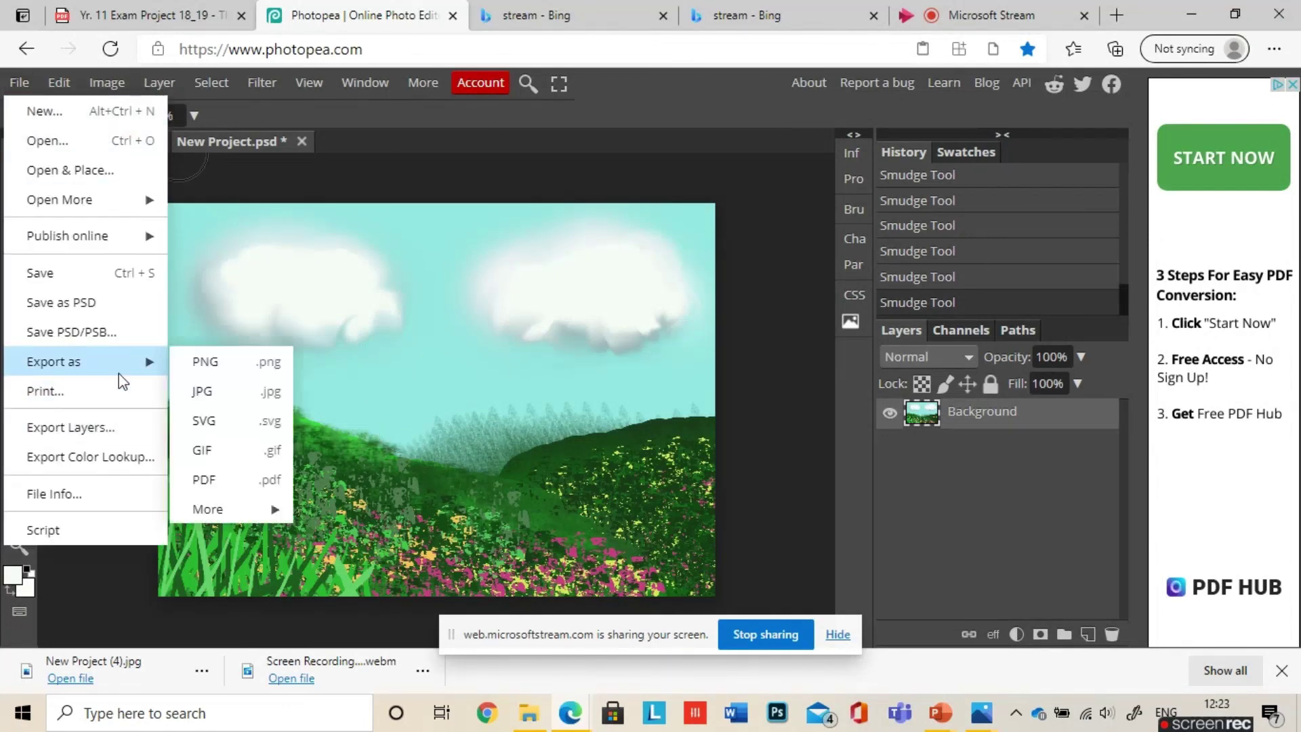
click(74, 303)
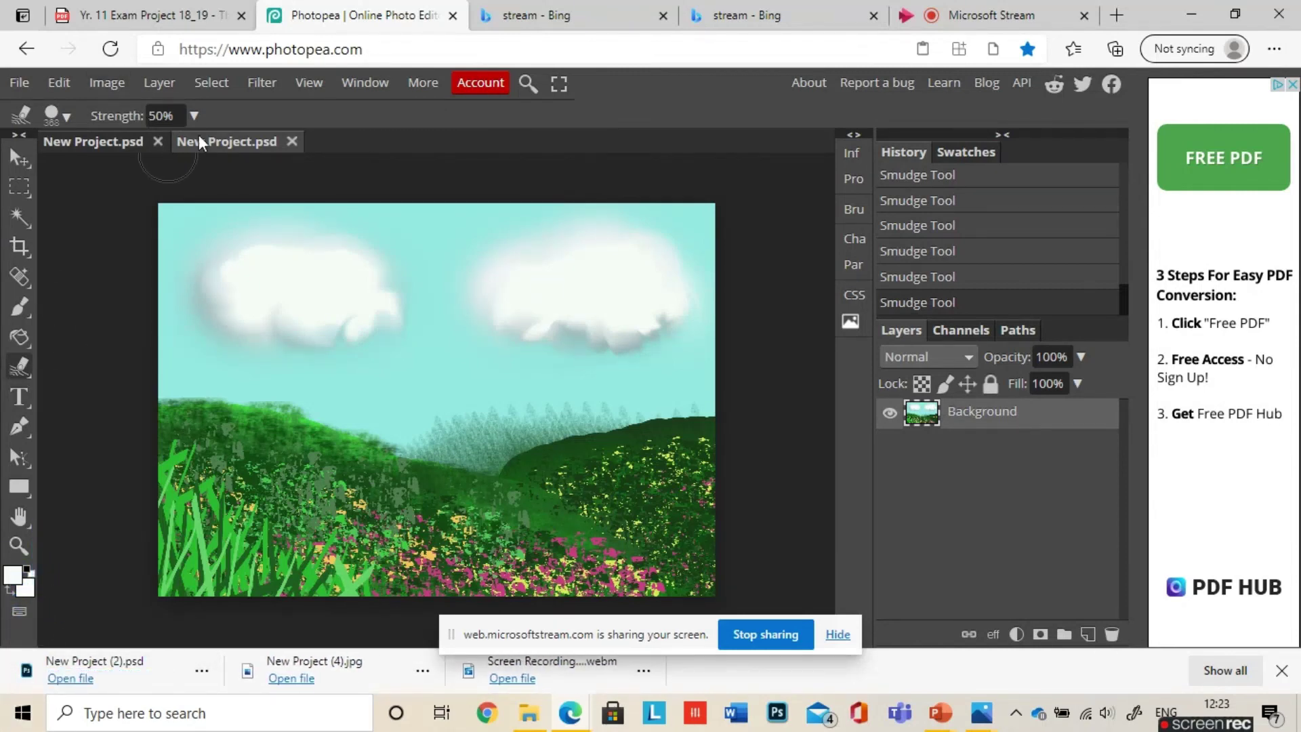
click(293, 141)
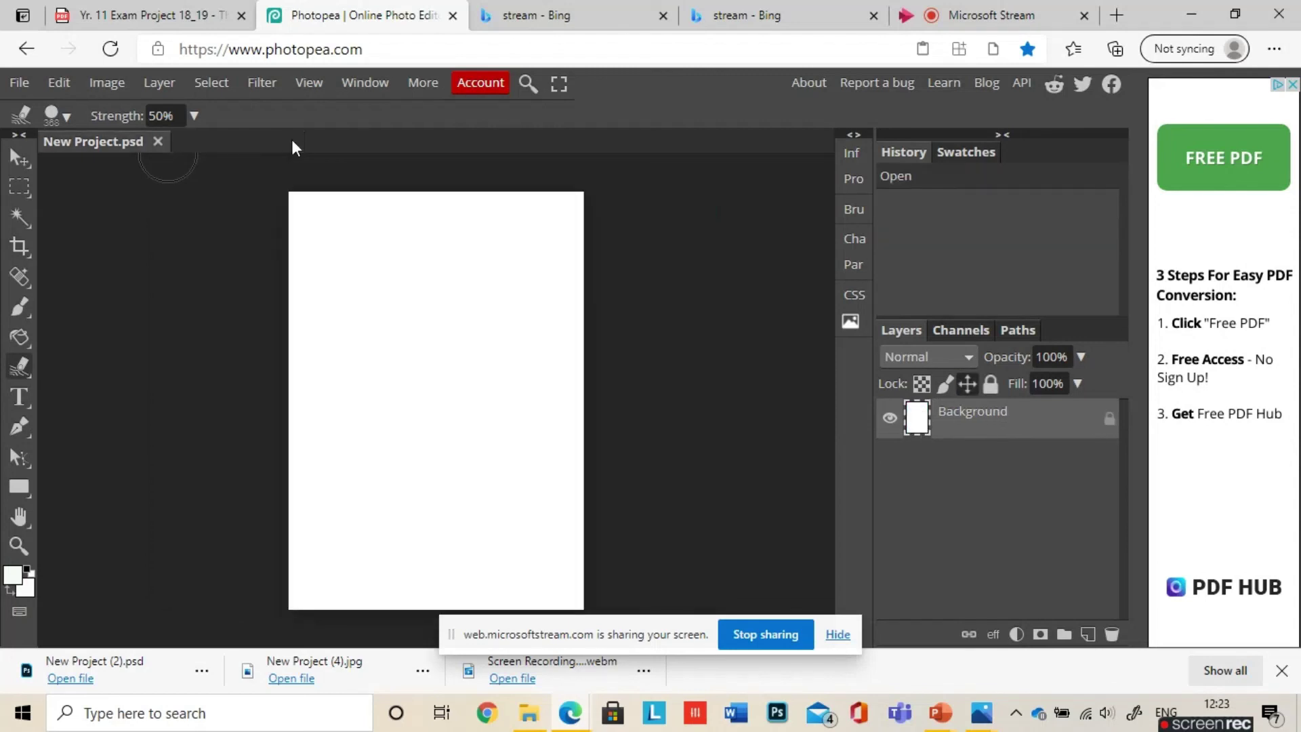
Open the saved New Project (2) file from the Downloads folder
click(26, 85)
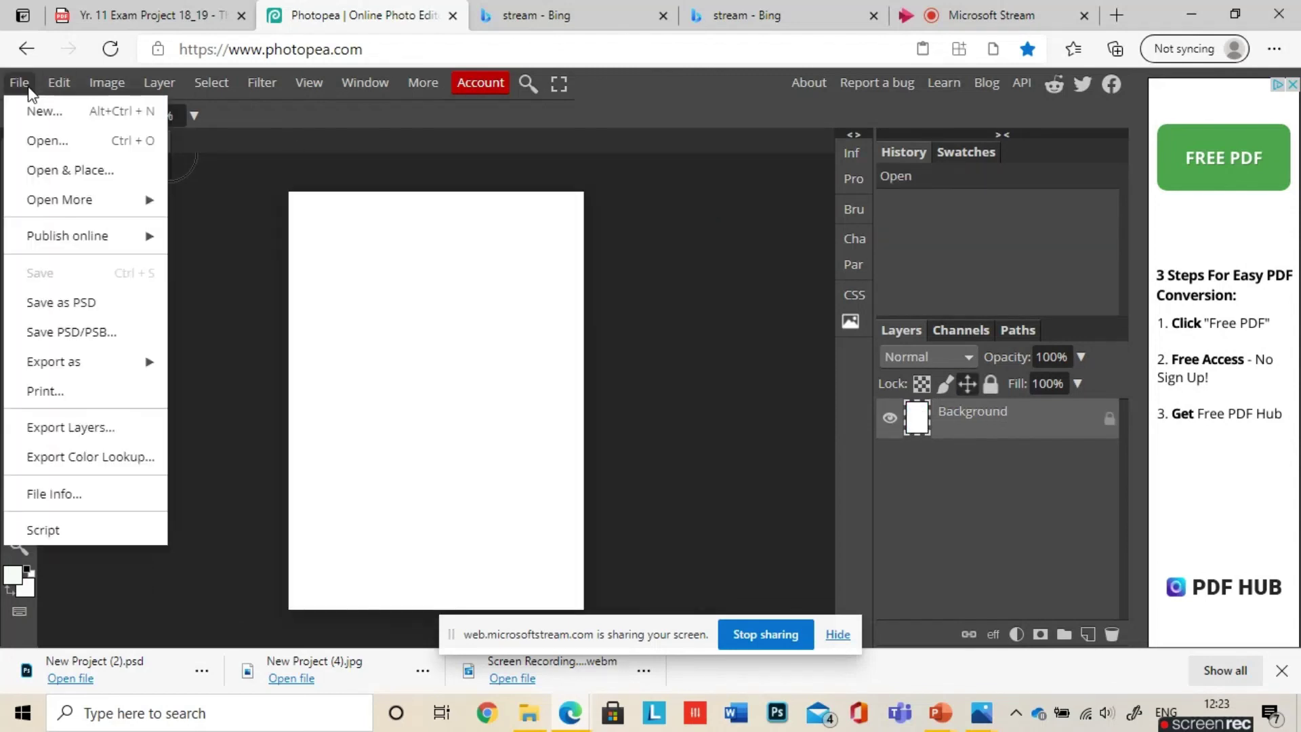
click(40, 144)
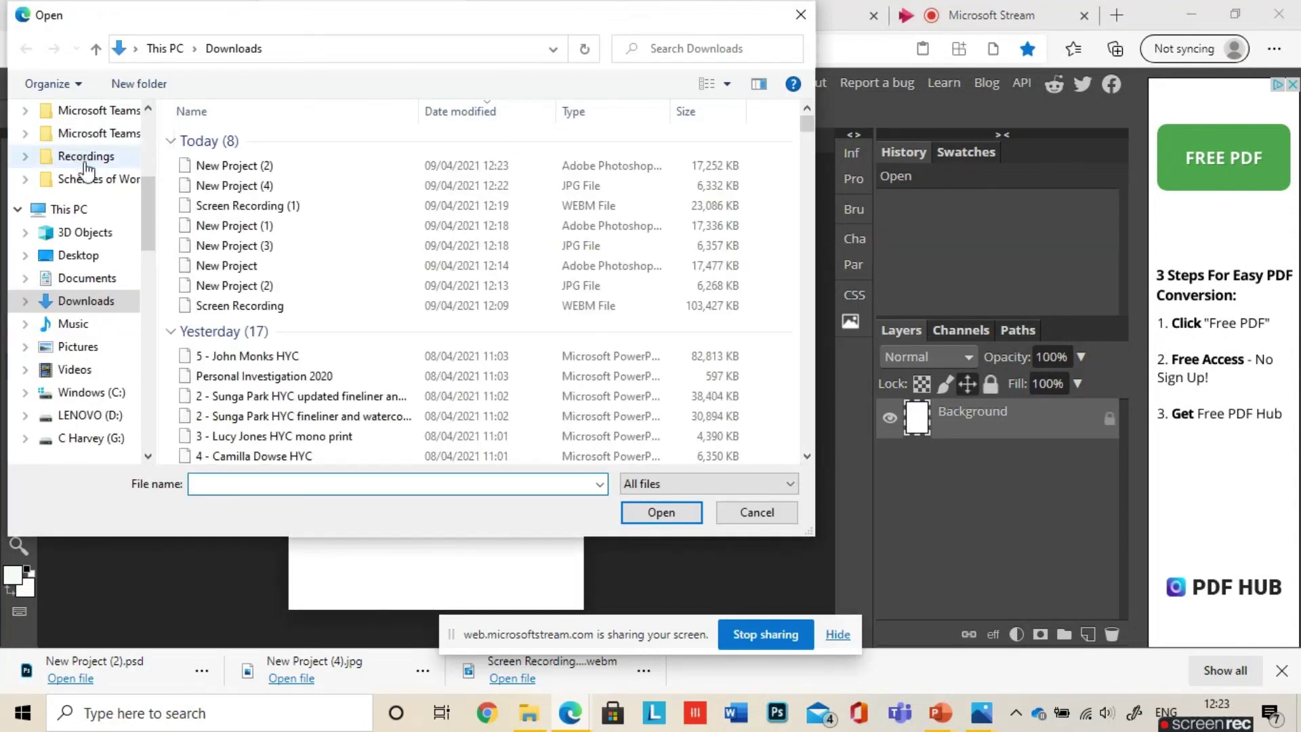
click(86, 300)
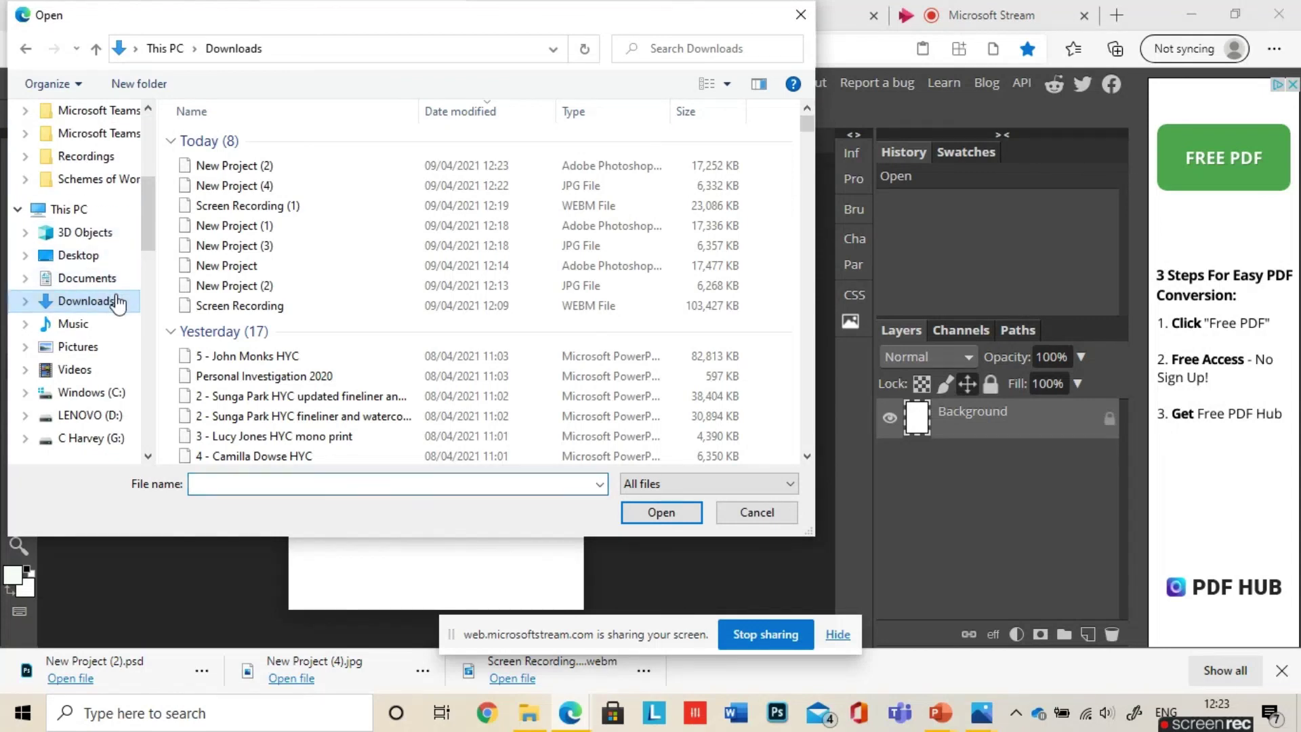
click(269, 168)
click(661, 512)
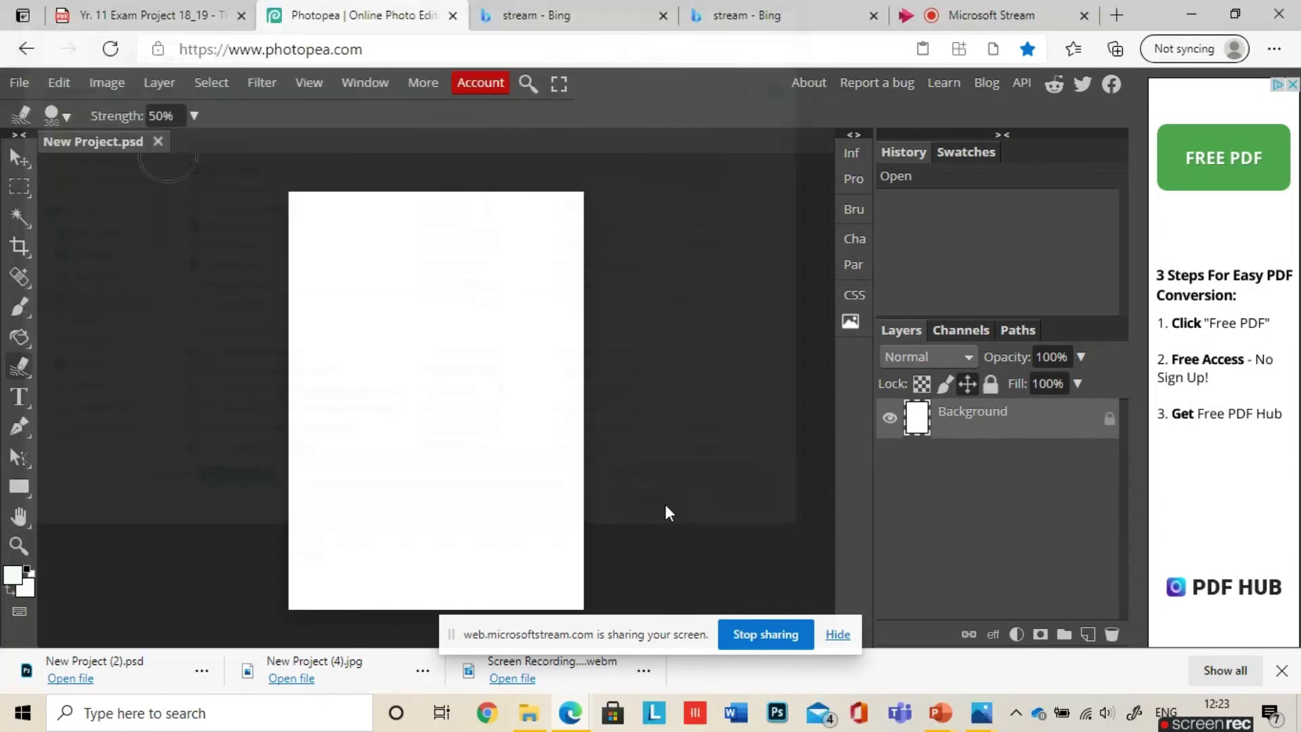